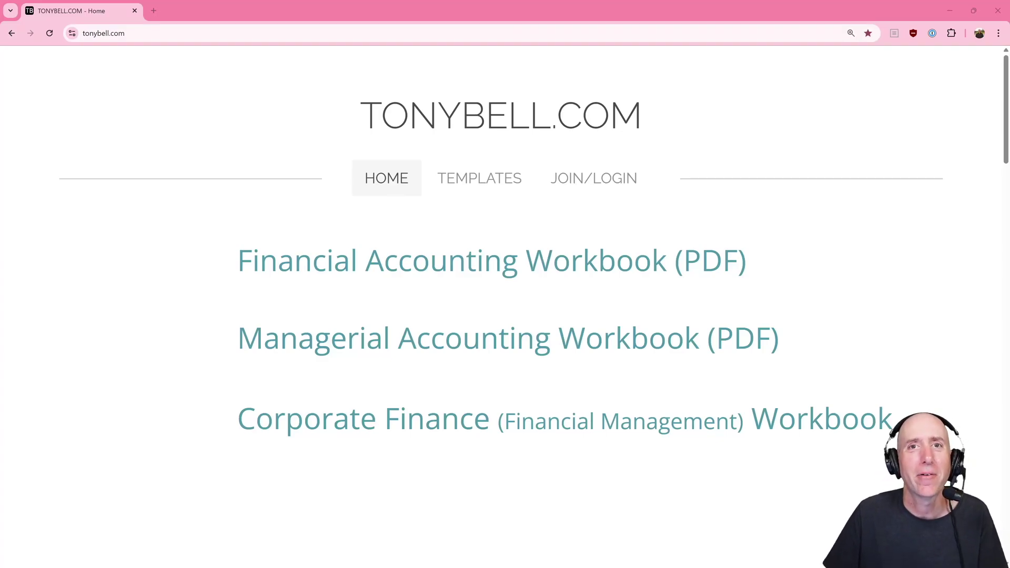
Open the Managerial Accounting Workbook PDF and scroll to the 12-5B Constrained Resource problem.
{"action": "left_click_drag", "start_coordinate": [652, 104], "coordinate": [347, 116]}
{"action": "left_click", "coordinate": [545, 338]}
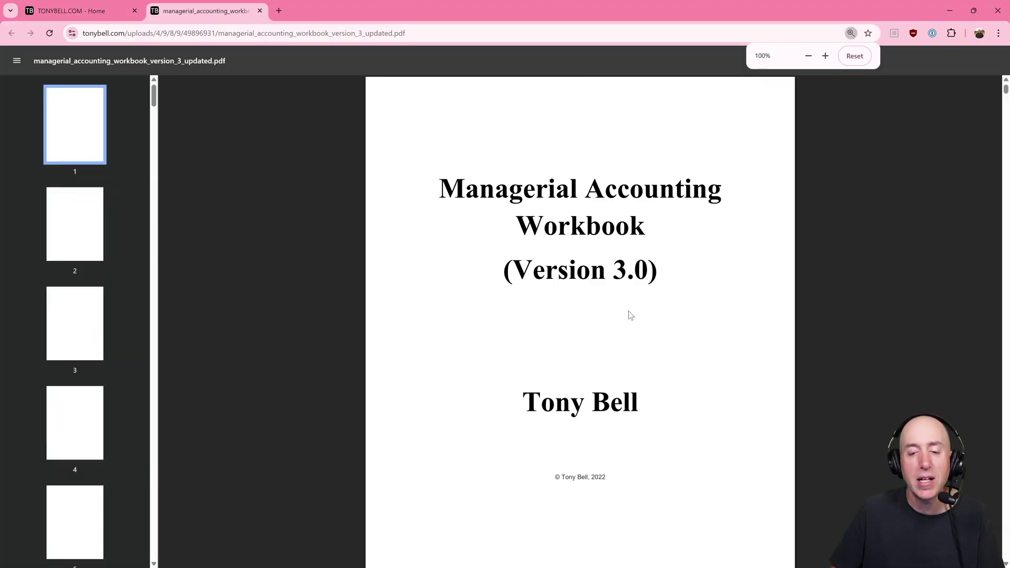
{"action": "left_click_drag", "start_coordinate": [1005, 89], "coordinate": [977, 563]}
{"action": "scroll", "coordinate": [777, 383], "scroll_direction": "up", "scroll_amount": 10}
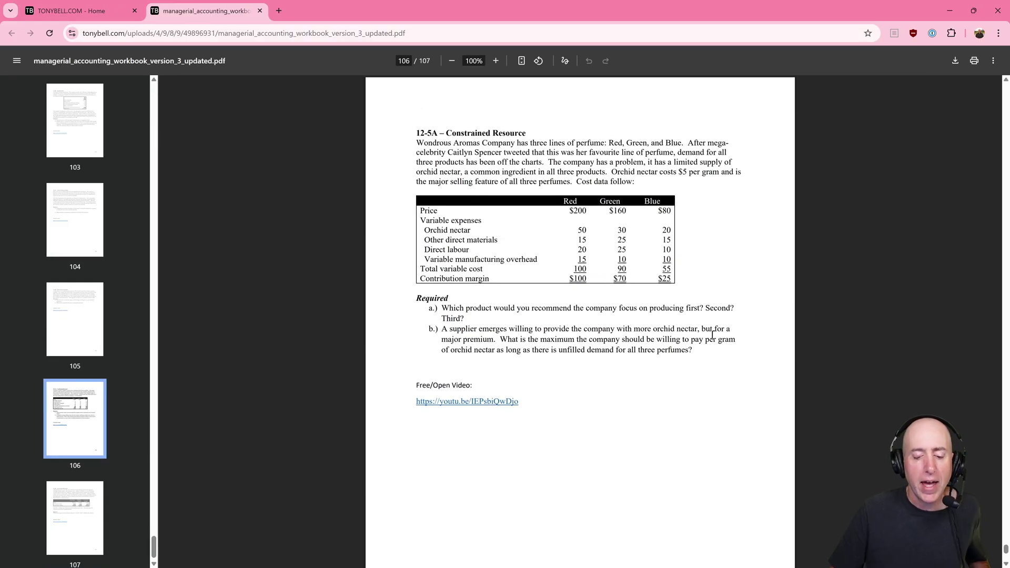
{"action": "scroll", "coordinate": [536, 260], "scroll_direction": "up", "scroll_amount": 3}
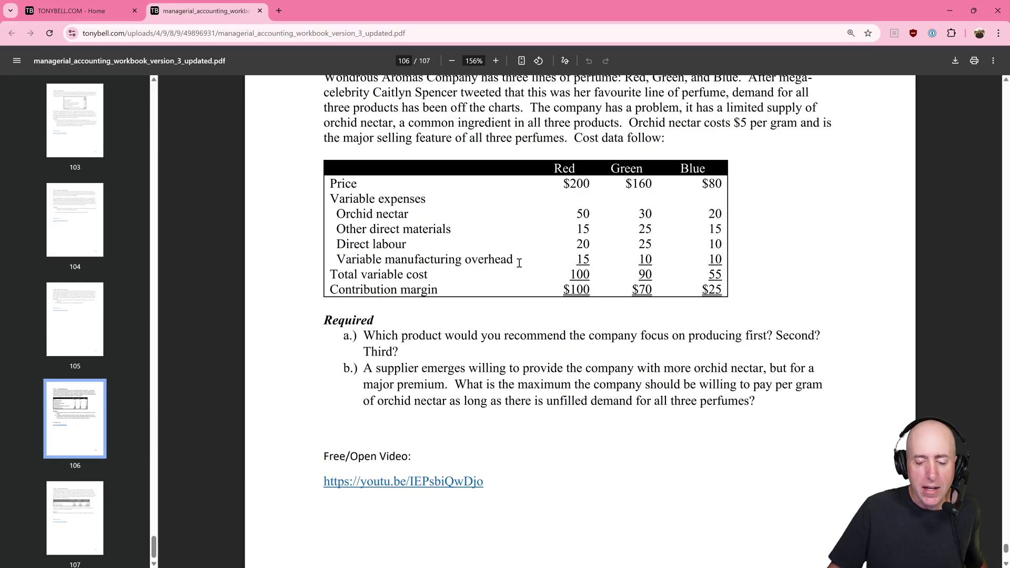
Highlight the free video link and Members Video link lines on the workbook pages.
{"action": "left_click_drag", "start_coordinate": [323, 456], "coordinate": [524, 490]}
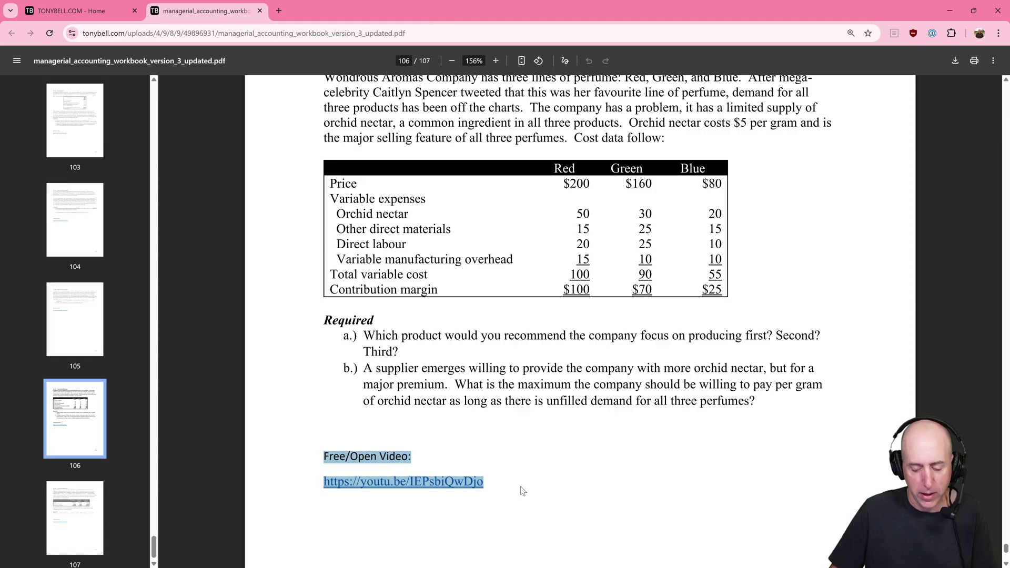
{"action": "left_click", "coordinate": [555, 448]}
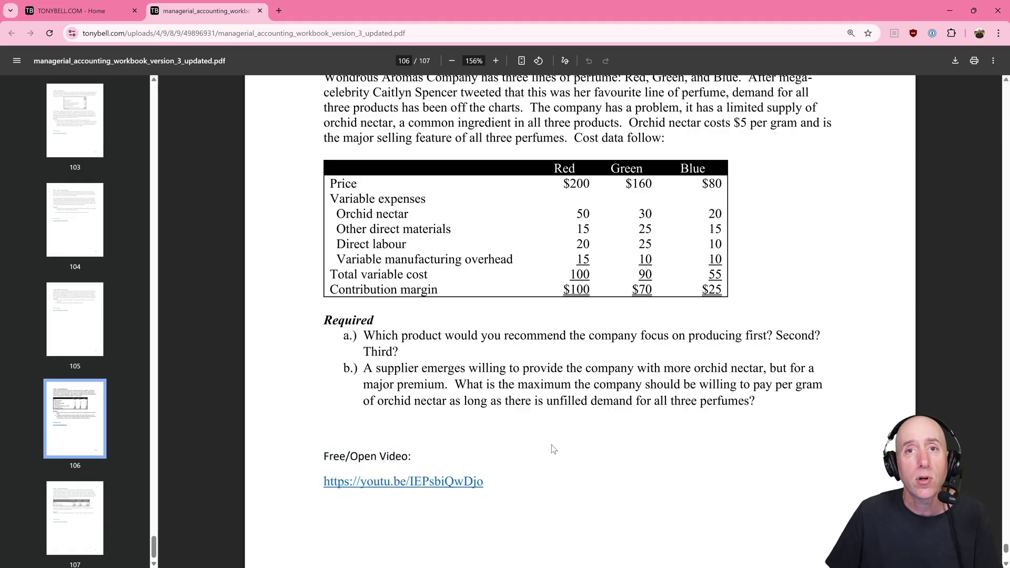
{"action": "scroll", "coordinate": [568, 438], "scroll_direction": "down", "scroll_amount": 3}
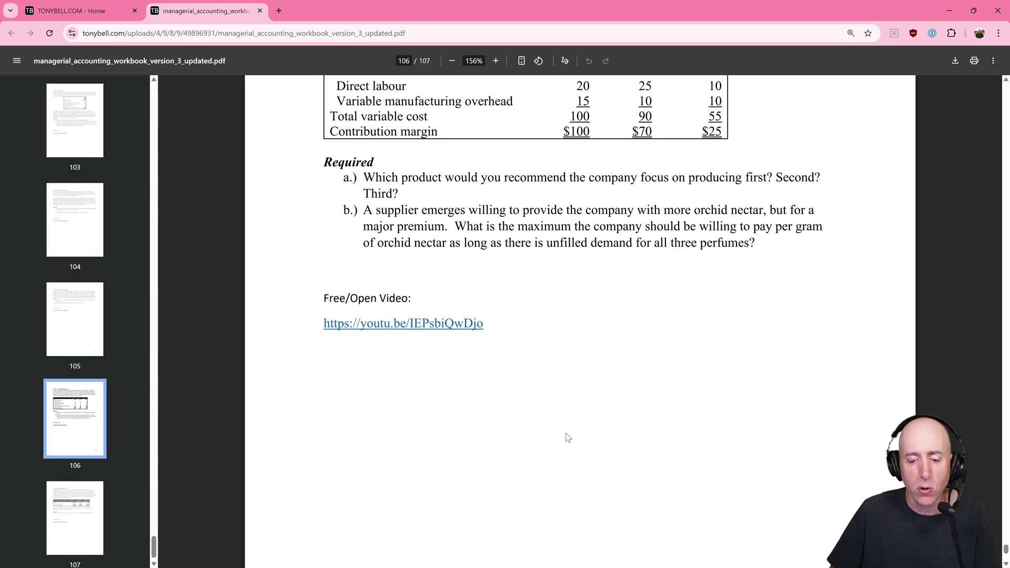
{"action": "scroll", "coordinate": [568, 438], "scroll_direction": "down", "scroll_amount": 9}
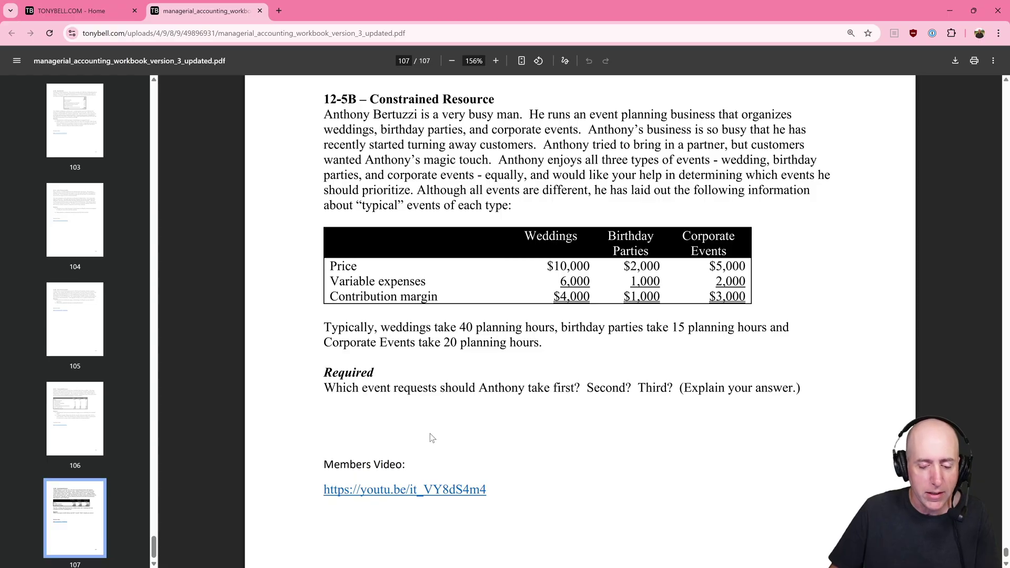
{"action": "left_click_drag", "start_coordinate": [318, 462], "coordinate": [409, 465]}
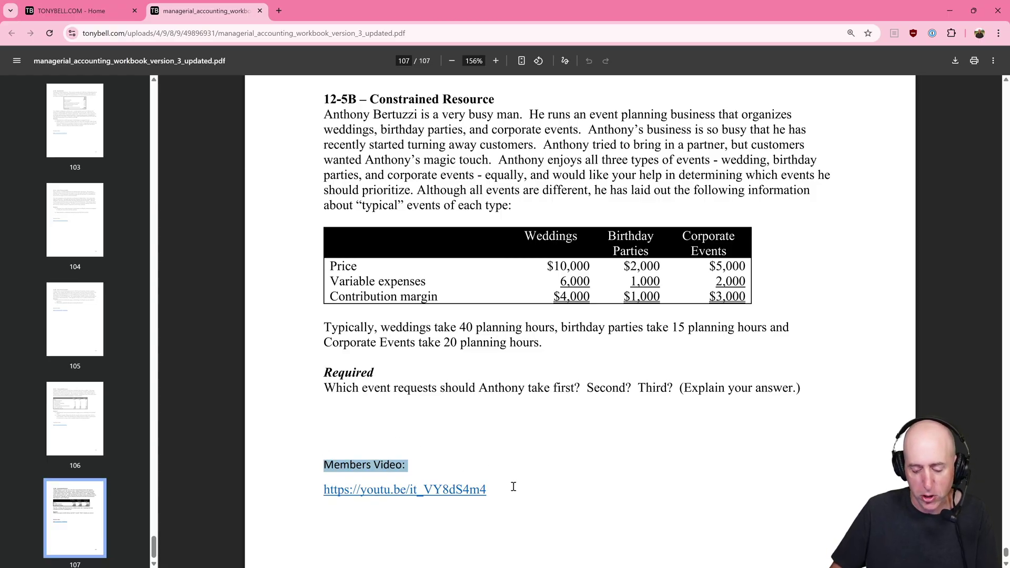
{"action": "left_click", "coordinate": [491, 493], "text": "shift"}
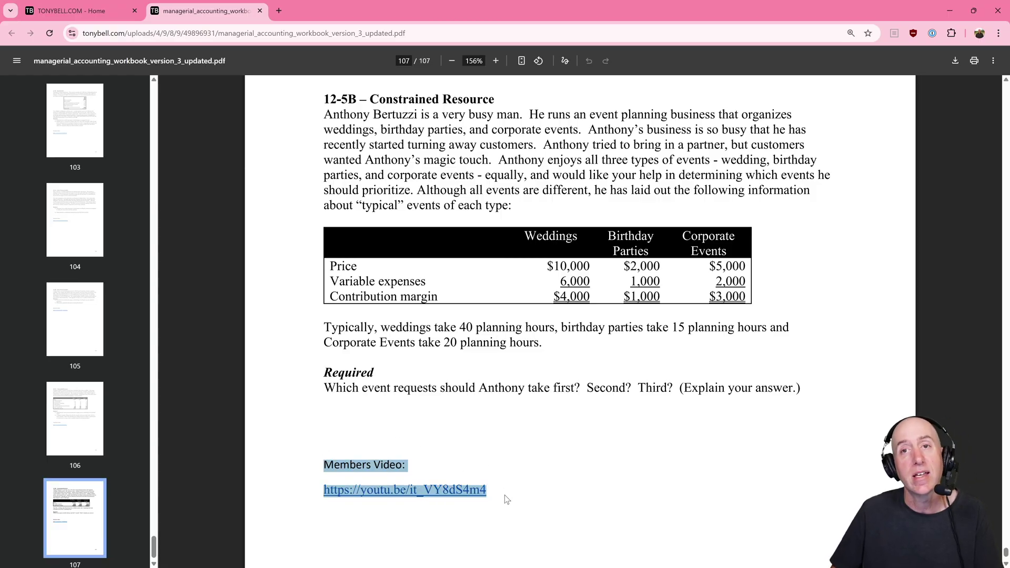
{"action": "left_click", "coordinate": [527, 461]}
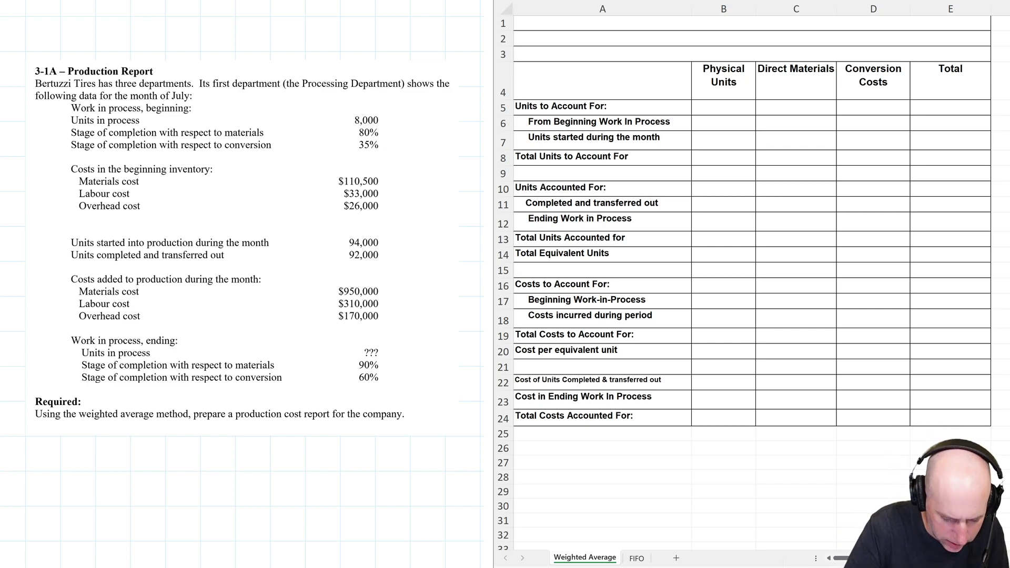
Circle the 94,000 units started in July in red on the Bertuzzi Tires data.
{"action": "left_click_drag", "start_coordinate": [361, 247], "coordinate": [363, 250]}
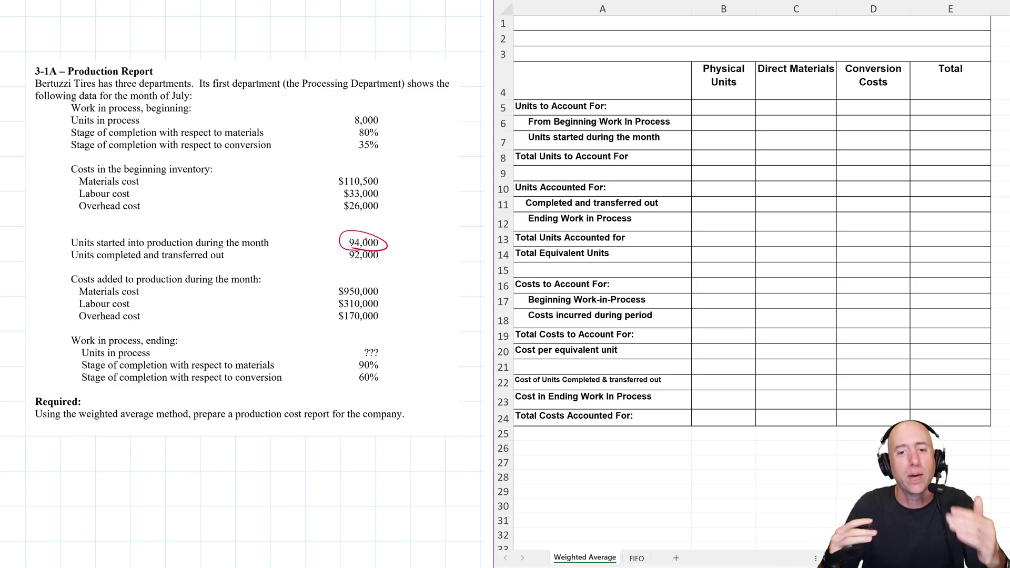
Undo the red pen circle around the 94,000 units started with Ctrl+Z.
{"action": "key", "text": "ctrl+z"}
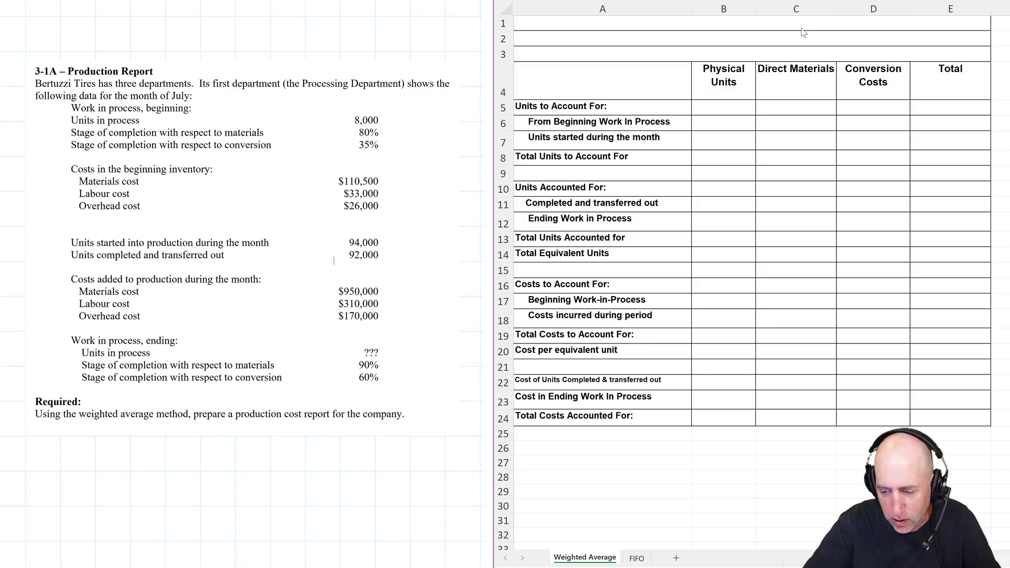
Enter 'Bertuzzi Tires', 'Production Report - Processing Department' and 'For the Month Ended July 31' in rows 1–3.
{"action": "key", "text": "ctrl+a"}
{"action": "left_click", "coordinate": [825, 20]}
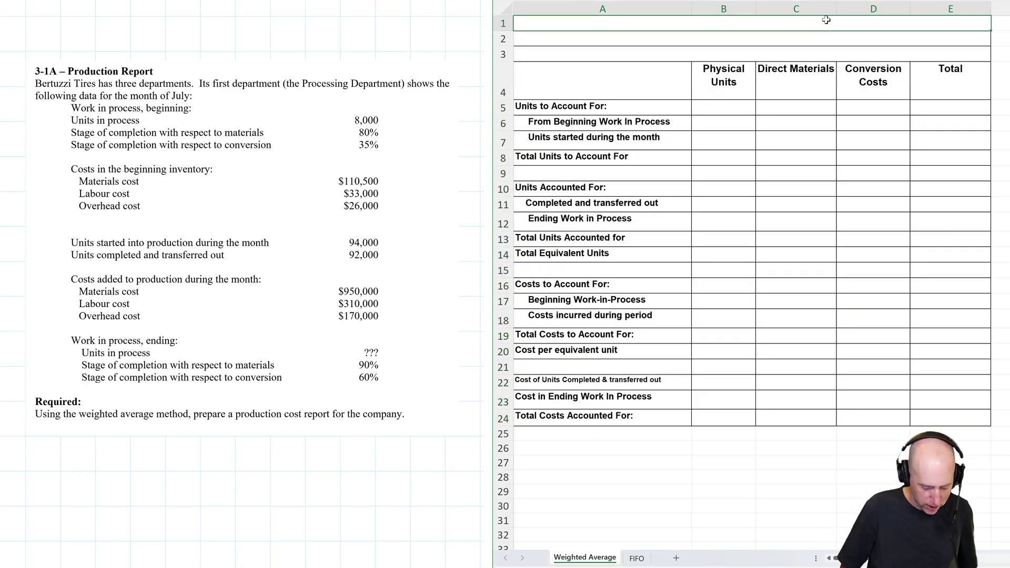
{"action": "type", "text": "Bertuzzi"}
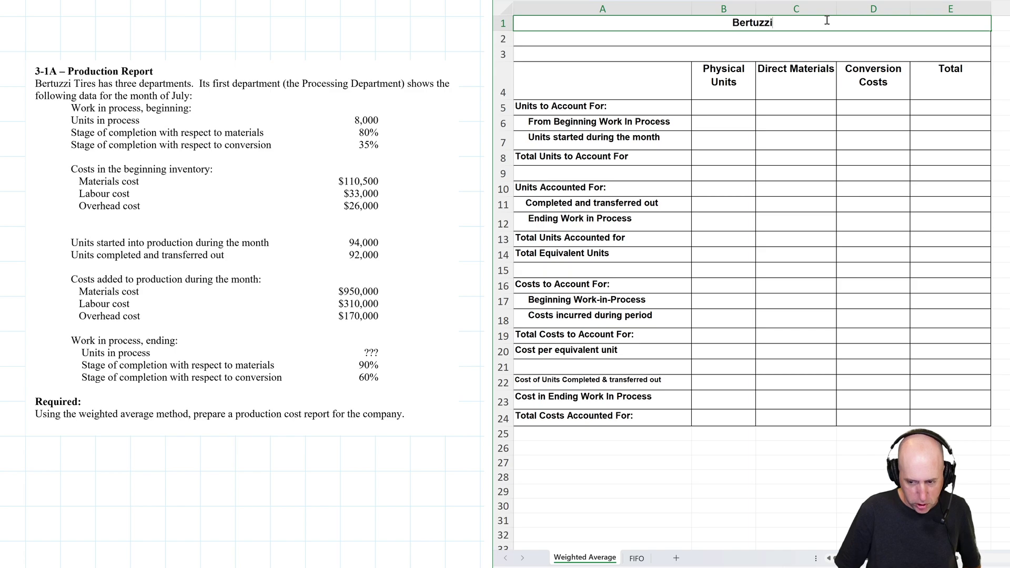
{"action": "type", "text": " Tires"}
{"action": "key", "text": "Return"}
{"action": "type", "text": "Produ"}
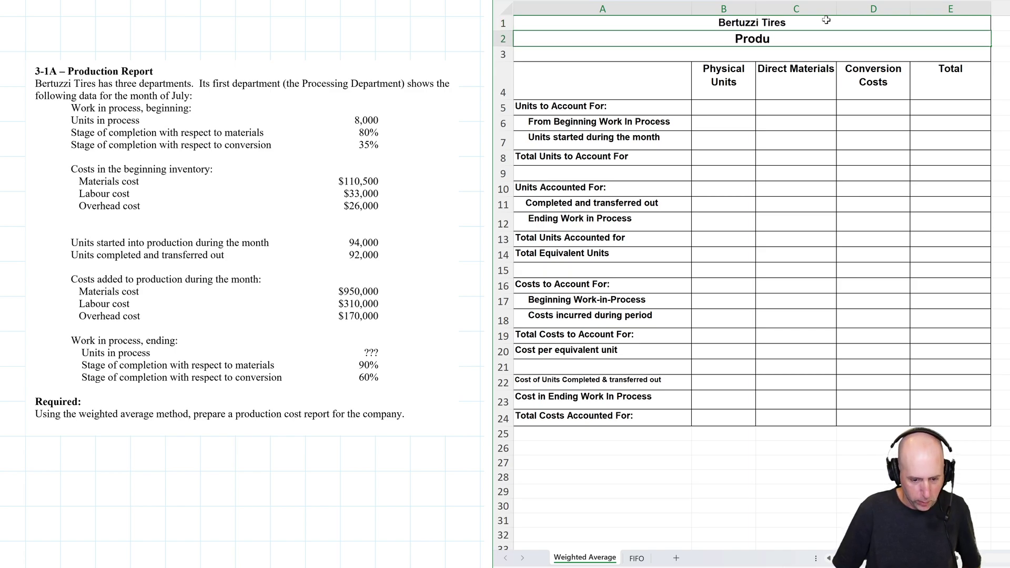
{"action": "type", "text": "ction Report"}
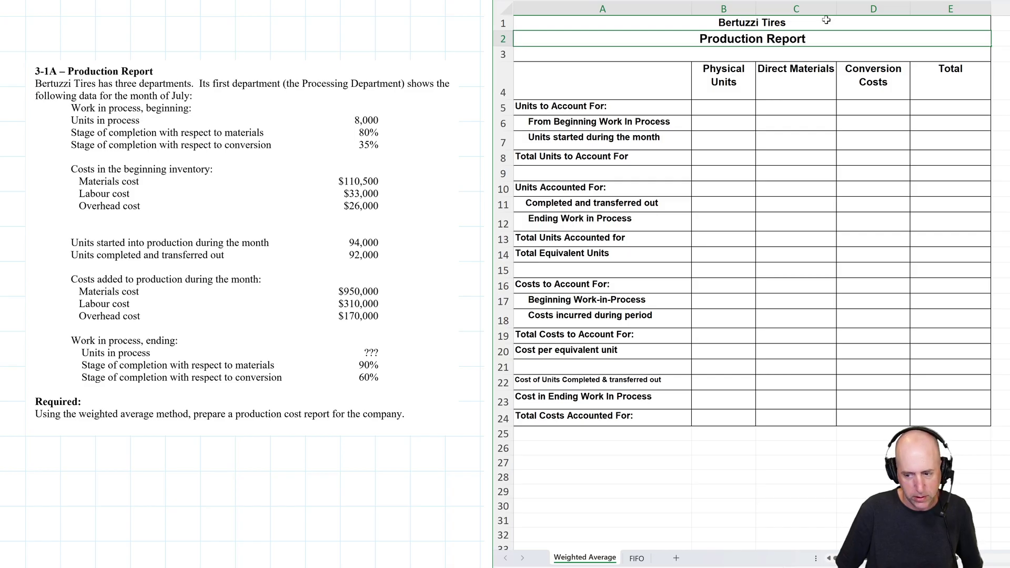
{"action": "type", "text": " -"}
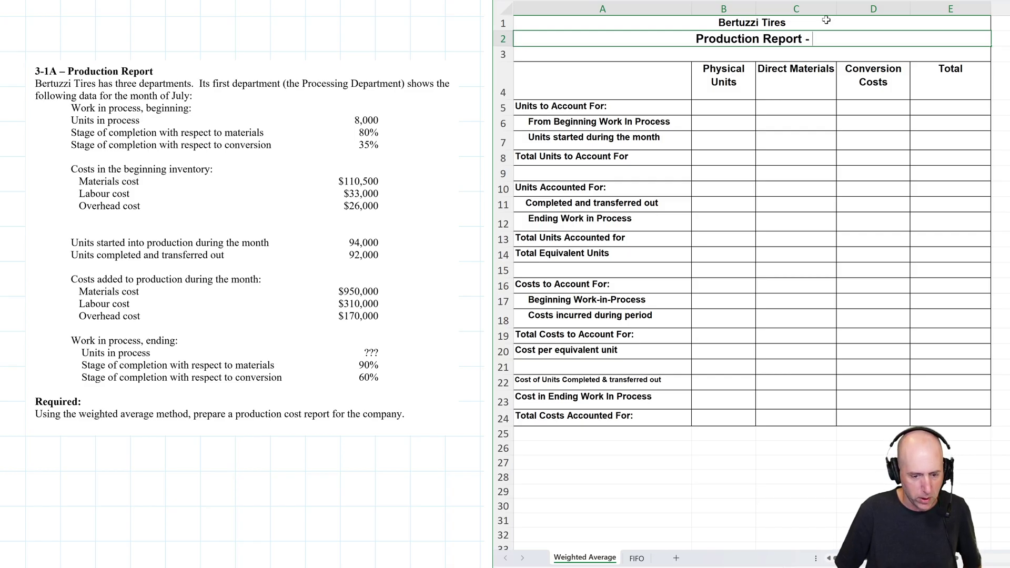
{"action": "type", "text": " Processing Department"}
{"action": "key", "text": "Return"}
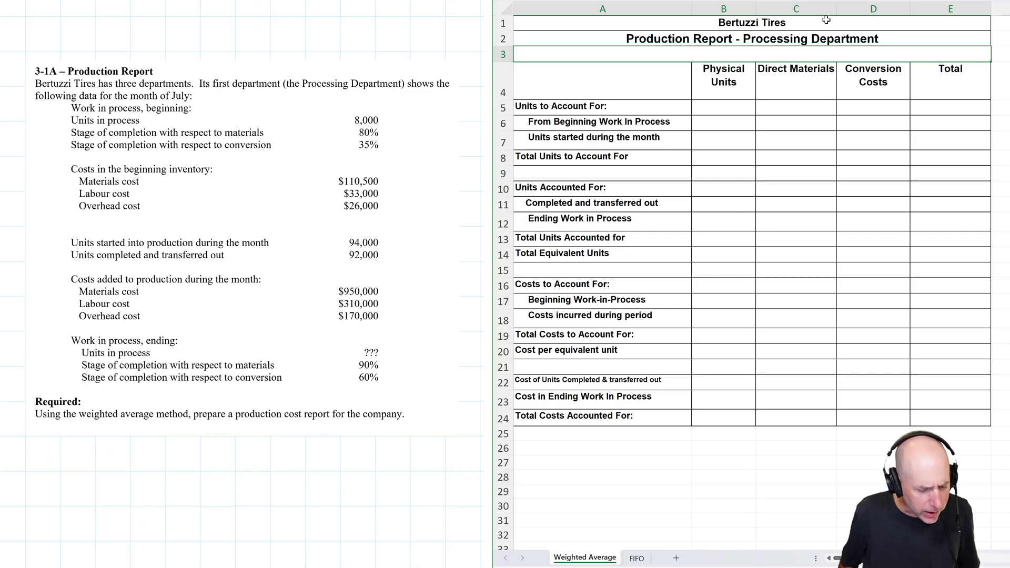
{"action": "type", "text": "For the "}
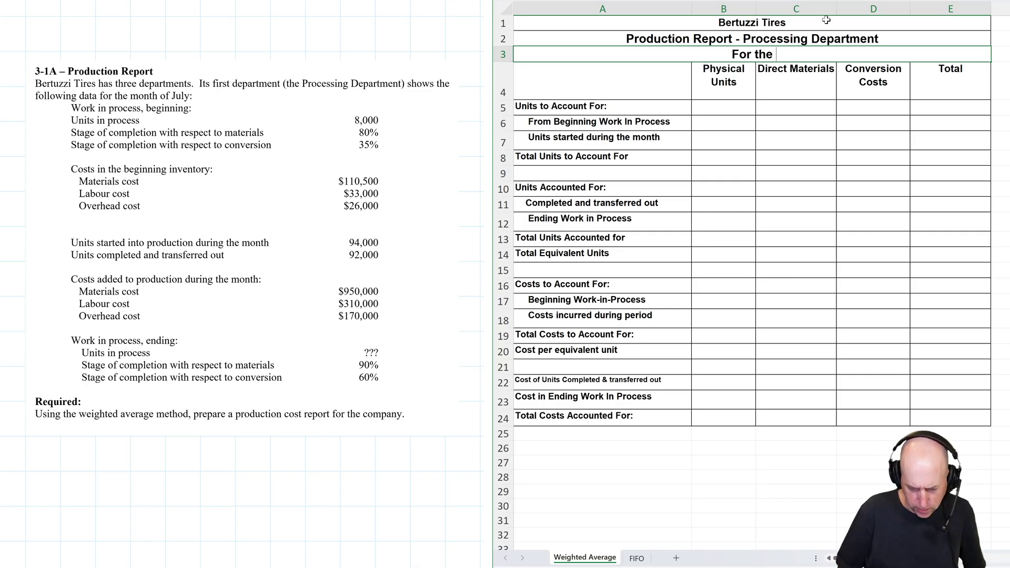
{"action": "type", "text": "Month Ended"}
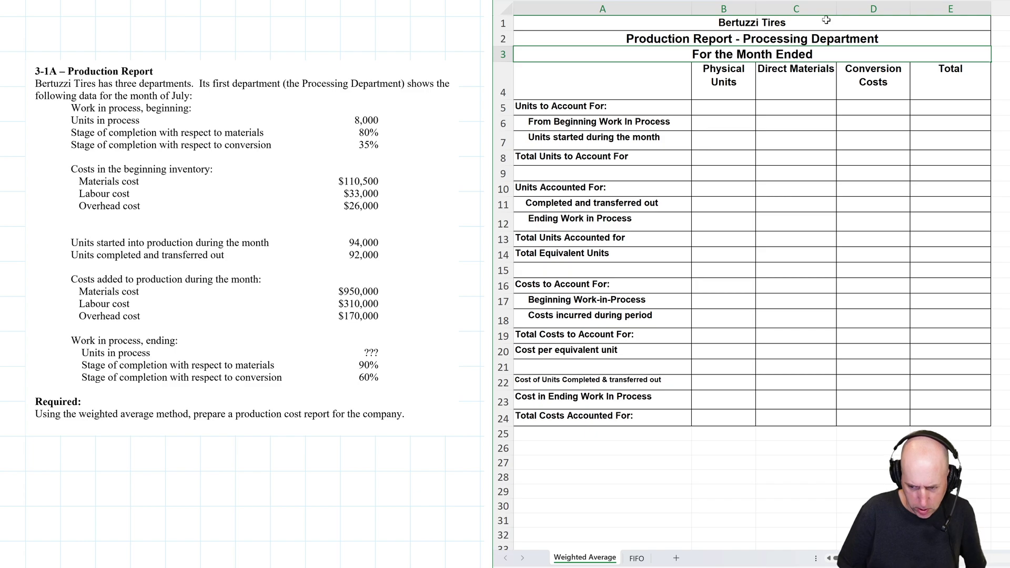
{"action": "type", "text": " July 31"}
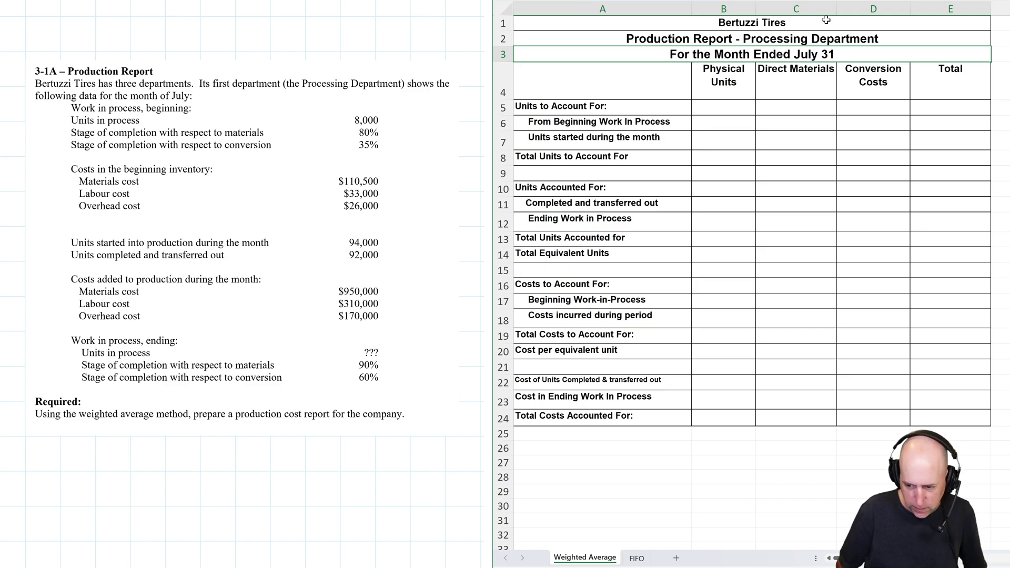
{"action": "key", "text": "Return"}
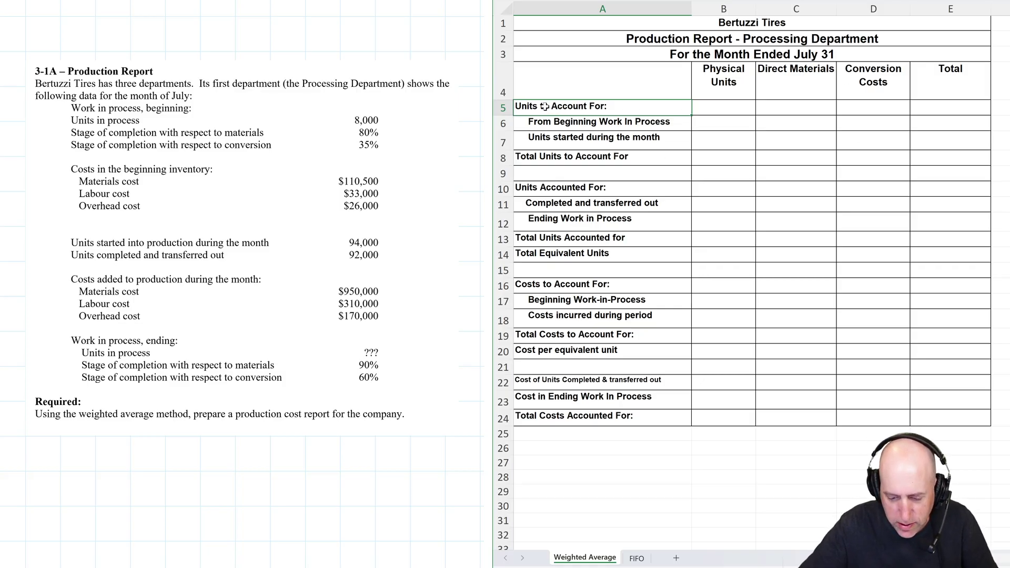
Fill the units section A5:E14 with yellow.
{"action": "left_click_drag", "start_coordinate": [550, 108], "coordinate": [926, 247]}
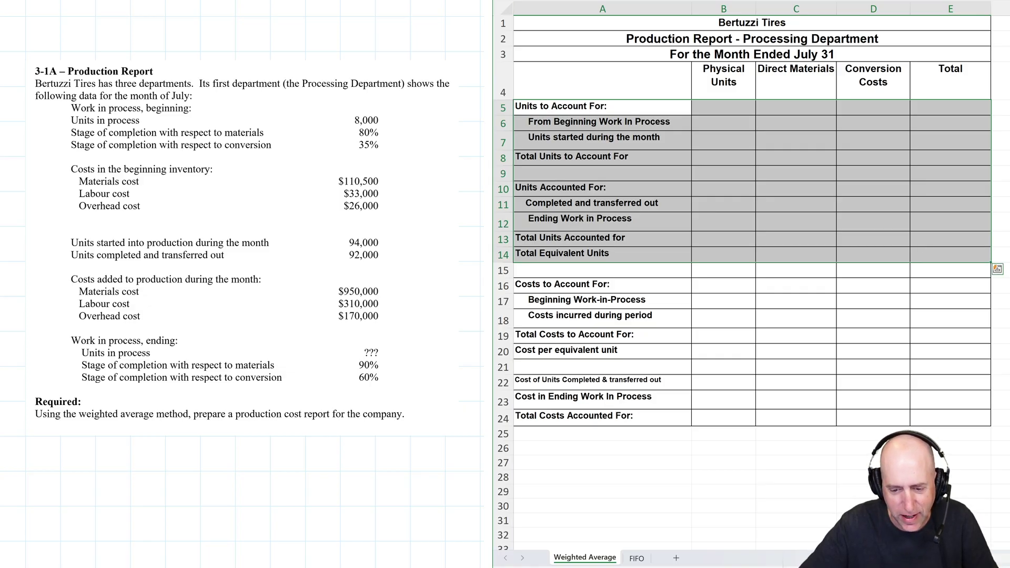
{"action": "key", "text": "alt+h"}
{"action": "key", "text": "h"}
{"action": "key", "text": "Return"}
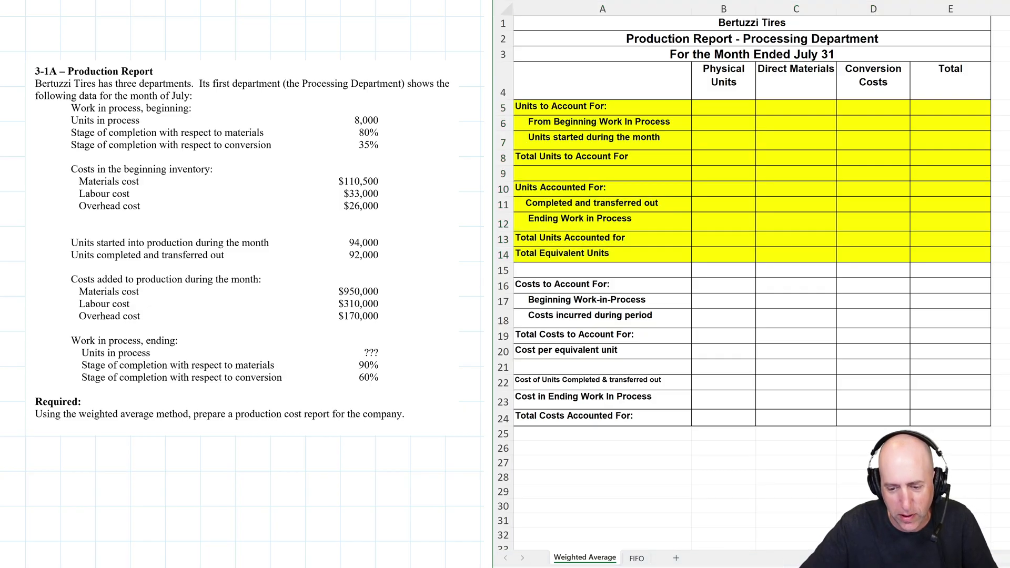
Fill the costs section A16:E24 with light blue.
{"action": "left_click_drag", "start_coordinate": [552, 285], "coordinate": [947, 418]}
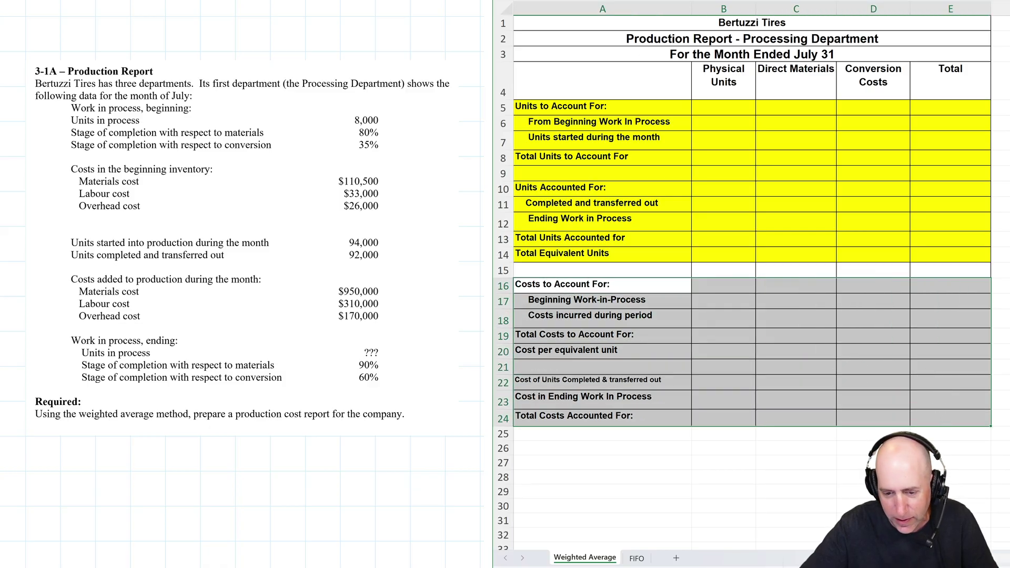
{"action": "key", "text": "alt+h"}
{"action": "key", "text": "h"}
{"action": "key", "text": "Right"}
{"action": "key", "text": "Right"}
{"action": "key", "text": "Right"}
{"action": "key", "text": "Right"}
{"action": "key", "text": "Right"}
{"action": "key", "text": "Right"}
{"action": "key", "text": "Right"}
{"action": "key", "text": "Right"}
{"action": "key", "text": "Right"}
{"action": "key", "text": "Left"}
{"action": "key", "text": "Left"}
{"action": "key", "text": "Left"}
{"action": "key", "text": "Left"}
{"action": "key", "text": "Left"}
{"action": "key", "text": "Down"}
{"action": "key", "text": "Return"}
Review the shaded sections by selecting the unit and cost row labels in column A.
{"action": "left_click", "coordinate": [795, 189]}
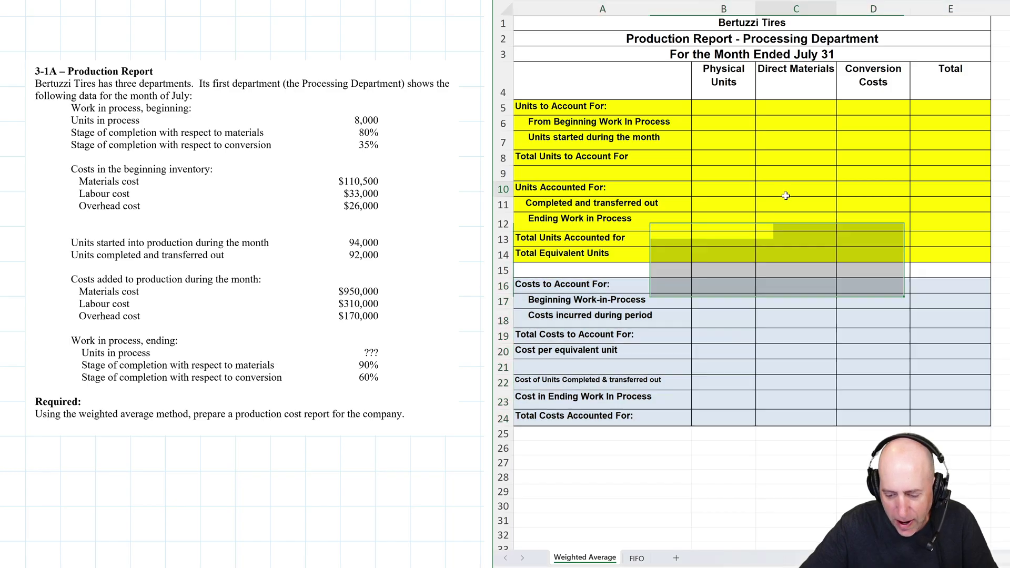
{"action": "left_click", "coordinate": [606, 445]}
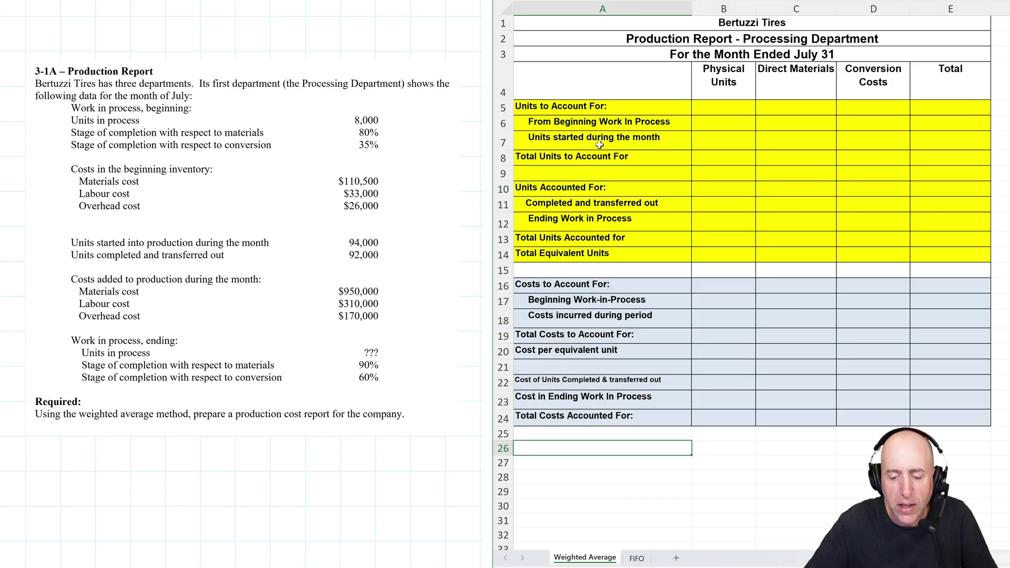
{"action": "left_click_drag", "start_coordinate": [576, 110], "coordinate": [582, 253]}
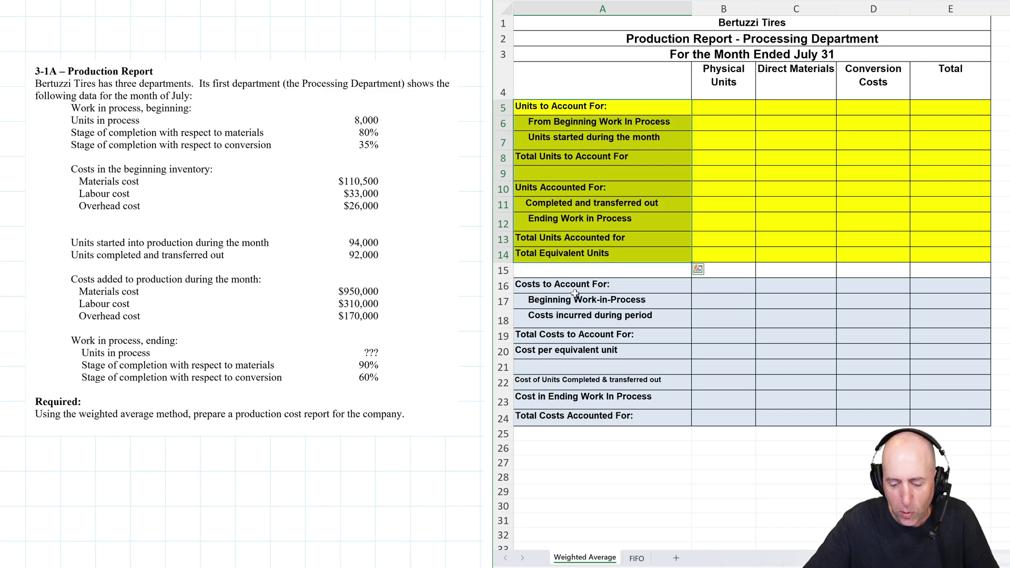
{"action": "left_click_drag", "start_coordinate": [575, 289], "coordinate": [595, 420]}
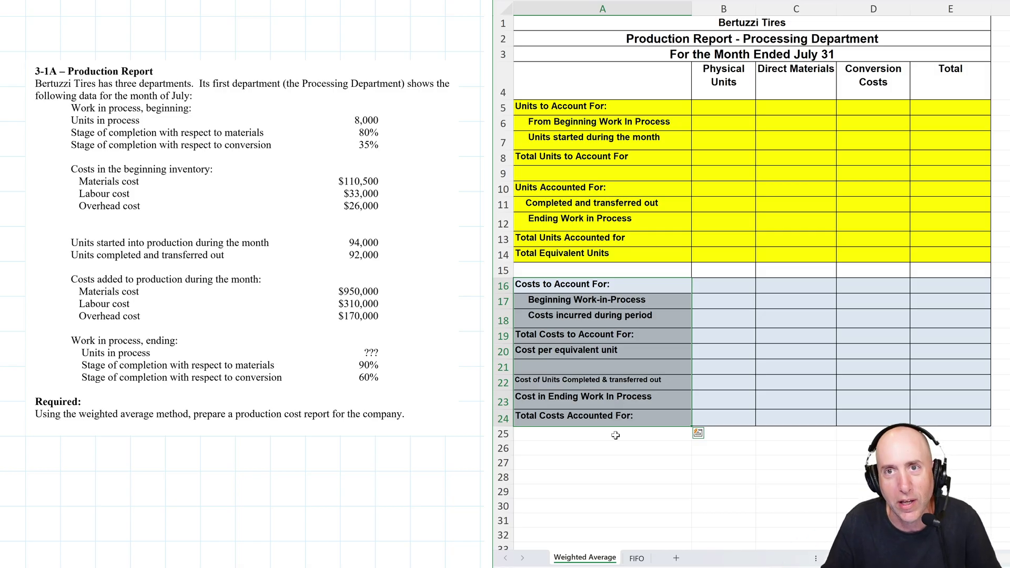
{"action": "left_click", "coordinate": [656, 475]}
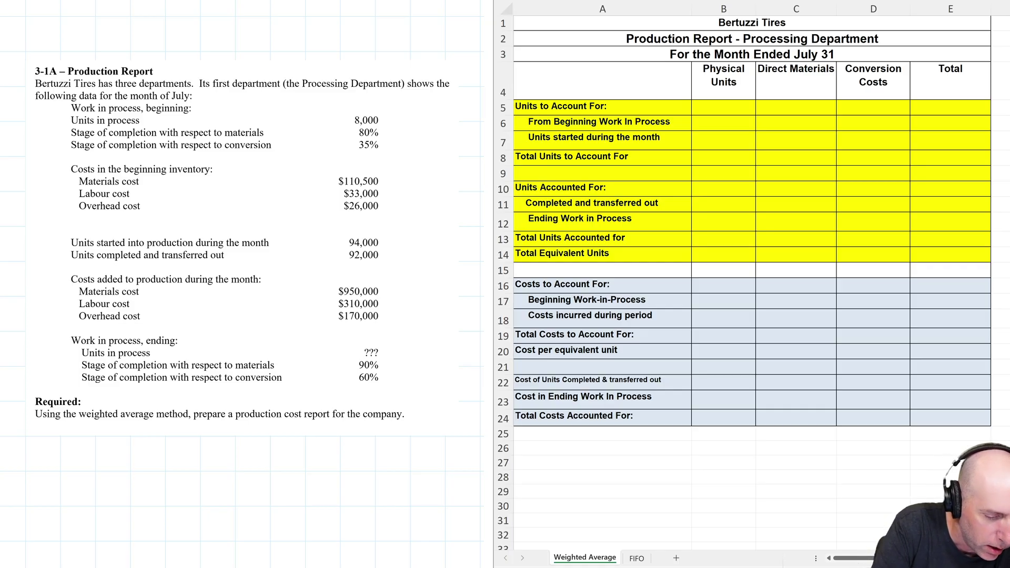
Highlight the 8,000 beginning units in process and handwrite '2,000 units' below the problem.
{"action": "left_click_drag", "start_coordinate": [71, 120], "coordinate": [140, 121]}
{"action": "left_click_drag", "start_coordinate": [346, 112], "coordinate": [378, 120]}
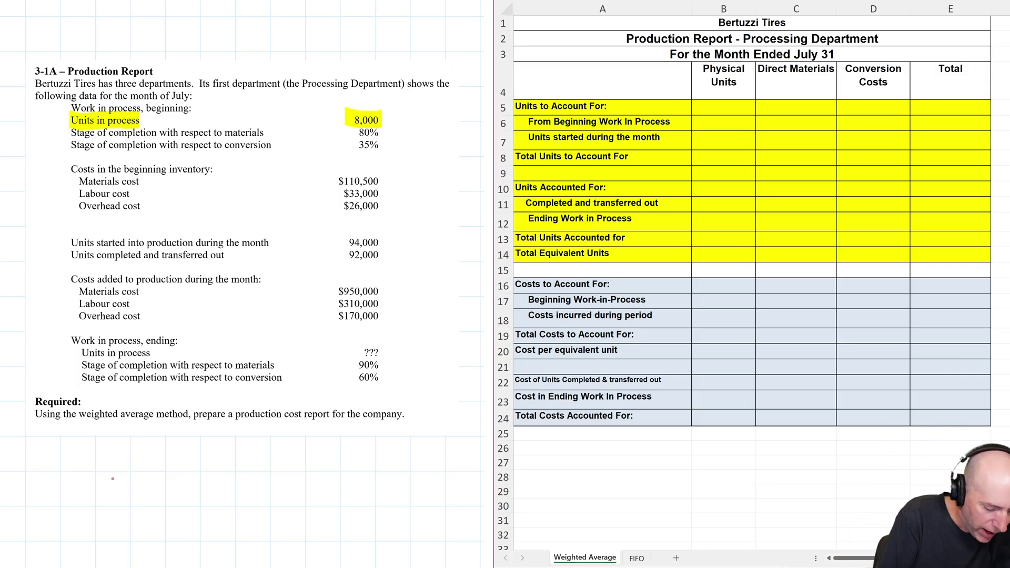
{"action": "left_click_drag", "start_coordinate": [110, 478], "coordinate": [126, 504]}
{"action": "left_click_drag", "start_coordinate": [133, 483], "coordinate": [159, 487]}
{"action": "mouse_move", "coordinate": [163, 486]}
{"action": "left_mouse_down"}
{"action": "mouse_move", "coordinate": [182, 474]}
{"action": "mouse_move", "coordinate": [183, 483]}
{"action": "left_mouse_up"}
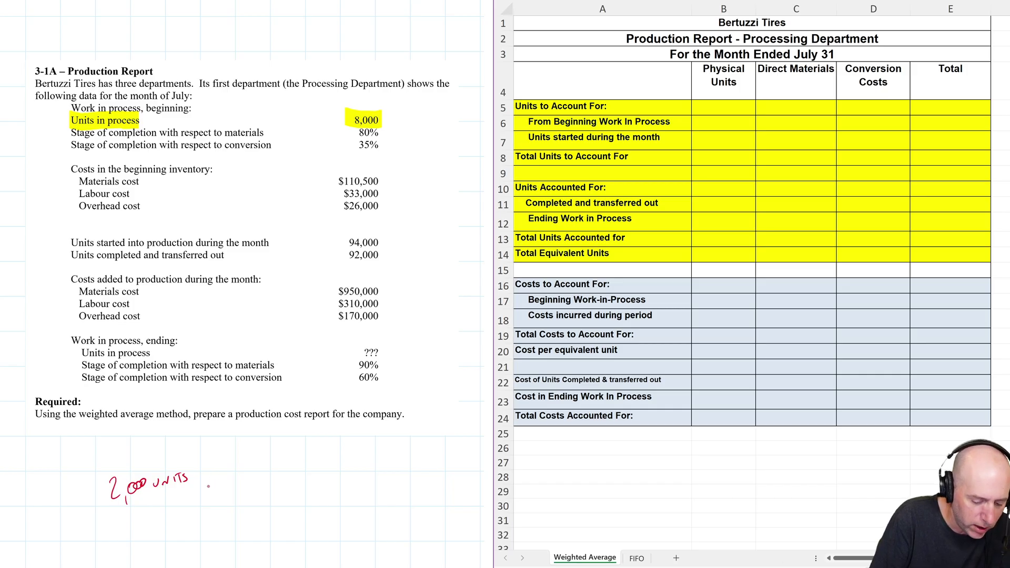
Handwrite '× 50% complete' after the 2,000 units note.
{"action": "left_click_drag", "start_coordinate": [208, 473], "coordinate": [217, 487]}
{"action": "left_click_drag", "start_coordinate": [207, 483], "coordinate": [219, 476]}
{"action": "mouse_move", "coordinate": [224, 472]}
{"action": "left_mouse_down"}
{"action": "mouse_move", "coordinate": [222, 484]}
{"action": "mouse_move", "coordinate": [233, 471]}
{"action": "left_mouse_up"}
{"action": "left_click_drag", "start_coordinate": [239, 472], "coordinate": [247, 474]}
{"action": "mouse_move", "coordinate": [256, 472]}
{"action": "left_mouse_down"}
{"action": "mouse_move", "coordinate": [250, 484]}
{"action": "mouse_move", "coordinate": [283, 480]}
{"action": "left_mouse_up"}
{"action": "left_click_drag", "start_coordinate": [284, 483], "coordinate": [313, 484]}
{"action": "left_click", "coordinate": [310, 475]}
{"action": "left_click_drag", "start_coordinate": [316, 476], "coordinate": [322, 485]}
{"action": "left_click_drag", "start_coordinate": [323, 479], "coordinate": [327, 485]}
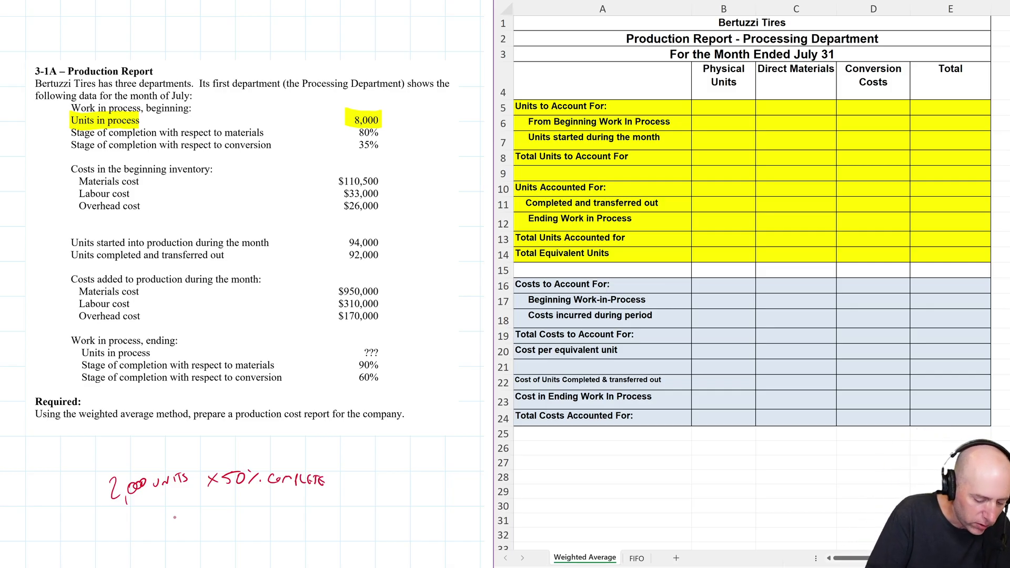
Write the result '1000 Equivalent units' and circle the beginning and ending completion percentages.
{"action": "left_click_drag", "start_coordinate": [172, 502], "coordinate": [190, 511]}
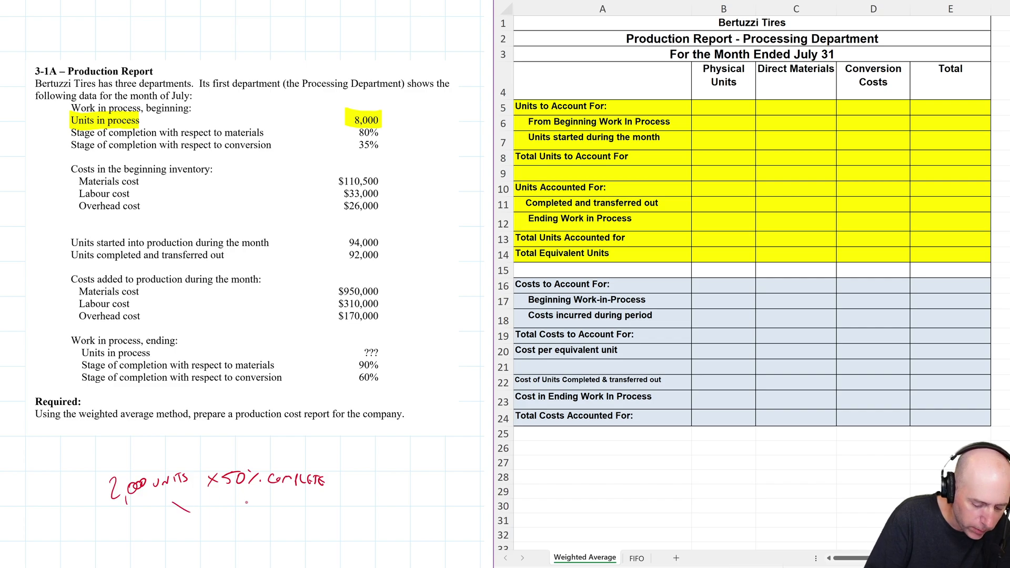
{"action": "mouse_move", "coordinate": [247, 497]}
{"action": "left_mouse_down"}
{"action": "mouse_move", "coordinate": [193, 531]}
{"action": "mouse_move", "coordinate": [198, 524]}
{"action": "left_mouse_up"}
{"action": "left_click_drag", "start_coordinate": [206, 524], "coordinate": [292, 523]}
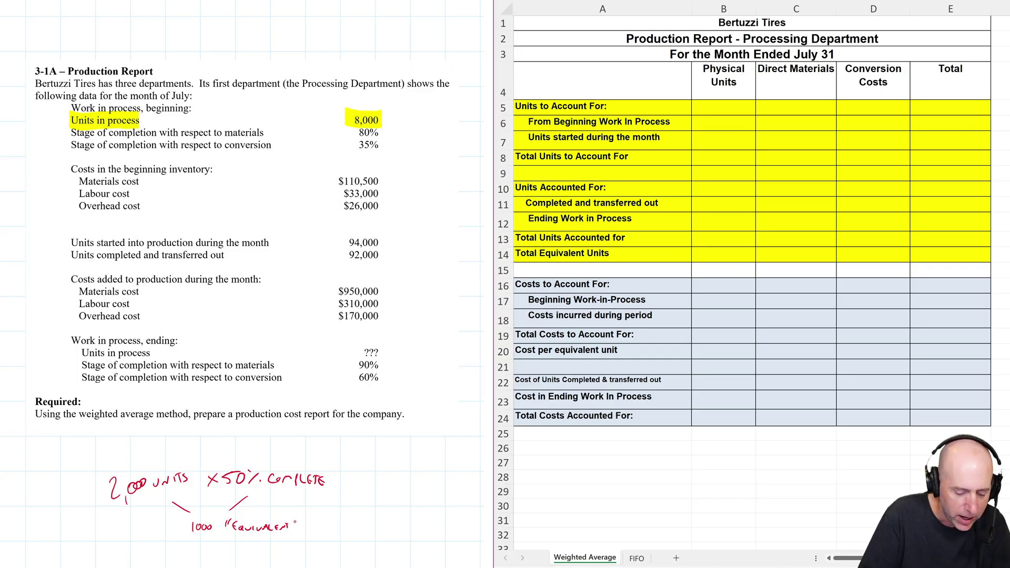
{"action": "left_click_drag", "start_coordinate": [293, 519], "coordinate": [293, 523]}
{"action": "left_click_drag", "start_coordinate": [296, 518], "coordinate": [320, 531]}
{"action": "left_click_drag", "start_coordinate": [325, 524], "coordinate": [328, 525]}
{"action": "left_click_drag", "start_coordinate": [333, 525], "coordinate": [330, 531]}
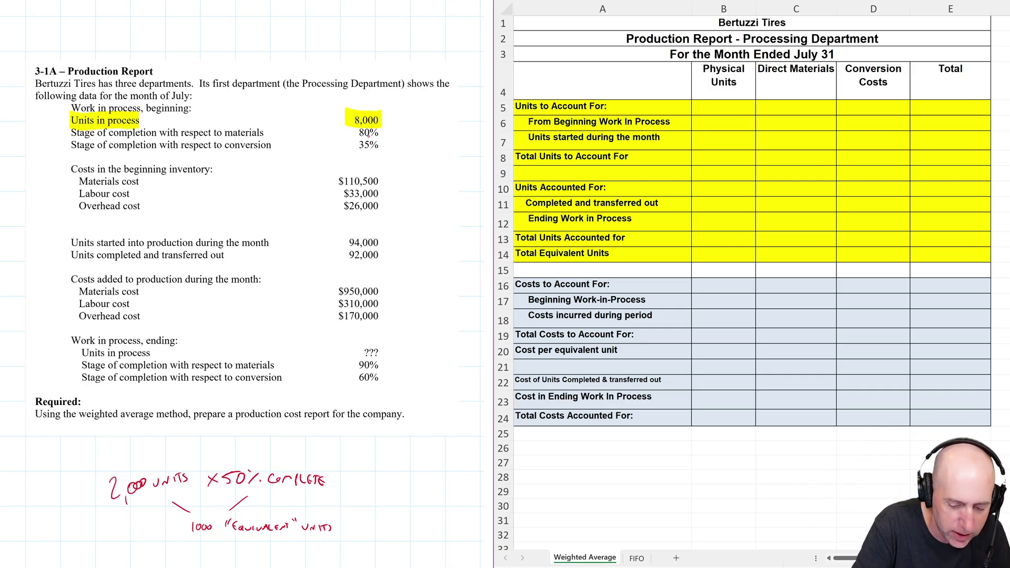
{"action": "left_click_drag", "start_coordinate": [364, 148], "coordinate": [372, 135]}
{"action": "left_click_drag", "start_coordinate": [367, 372], "coordinate": [376, 379]}
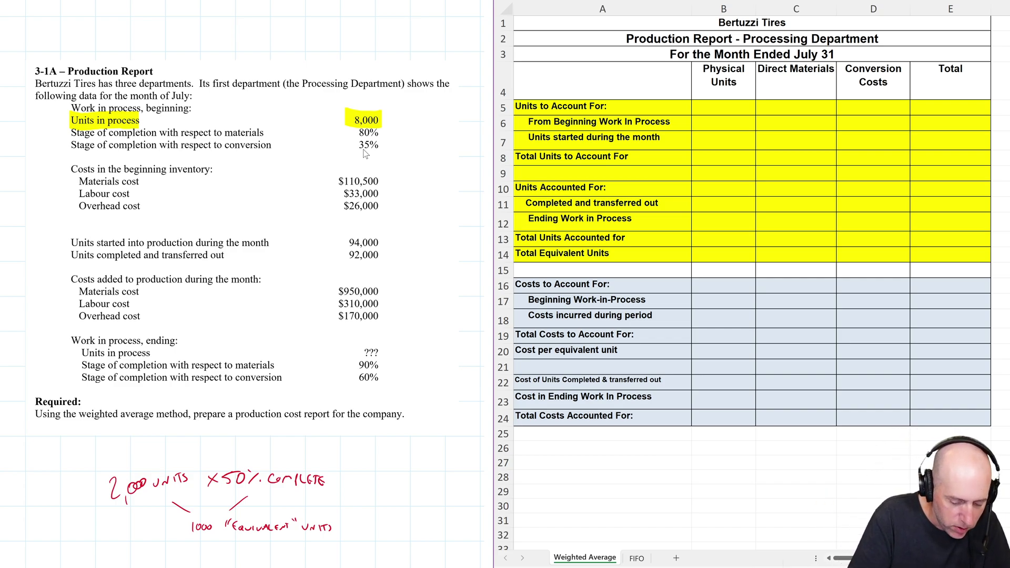
Annotate the ending 90% and 60% figures with direct materials and conversion notes.
{"action": "mouse_move", "coordinate": [342, 364]}
{"action": "left_mouse_down"}
{"action": "mouse_move", "coordinate": [352, 365]}
{"action": "mouse_move", "coordinate": [352, 377]}
{"action": "left_mouse_up"}
{"action": "left_click_drag", "start_coordinate": [237, 386], "coordinate": [282, 385]}
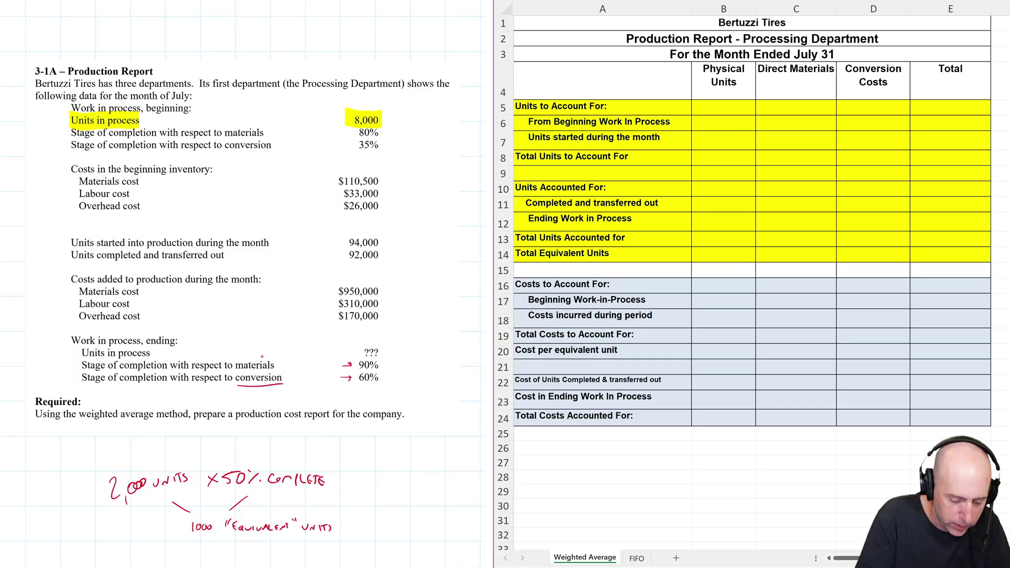
{"action": "left_click_drag", "start_coordinate": [247, 349], "coordinate": [258, 351]}
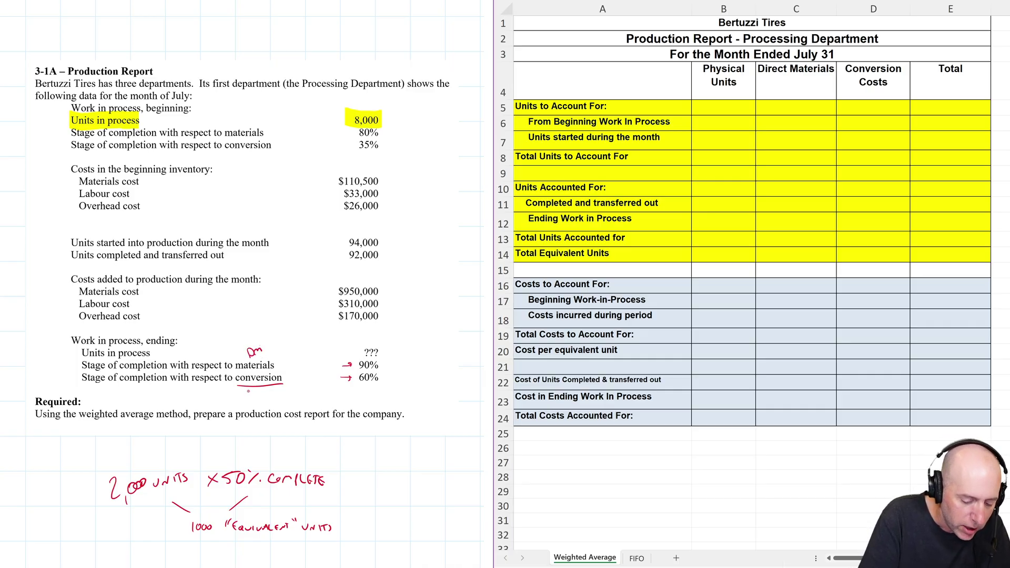
{"action": "left_click_drag", "start_coordinate": [245, 390], "coordinate": [287, 392]}
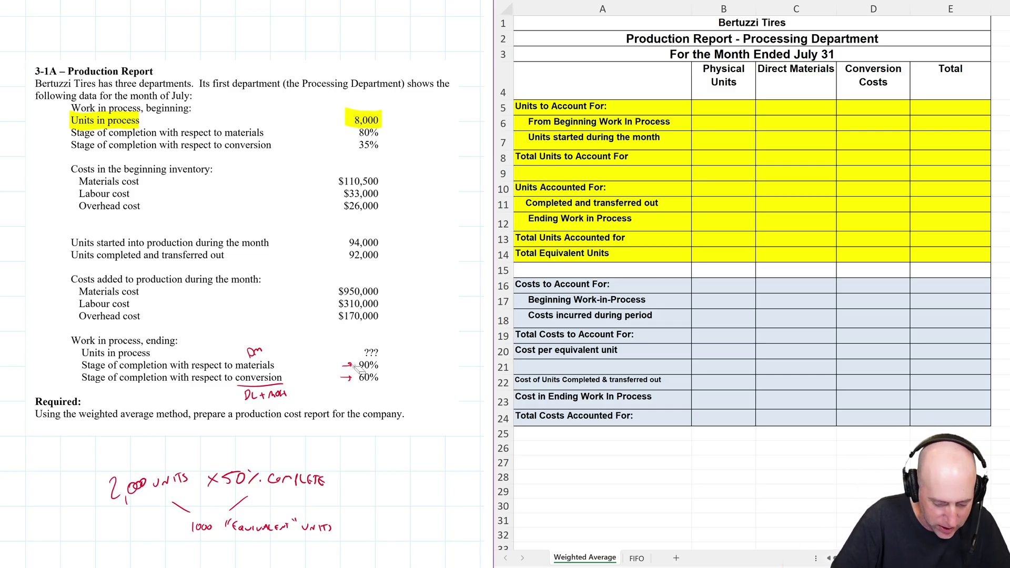
Erase those notes, underline 'beginning', and circle and cross out the 80% and 35% figures.
{"action": "left_click_drag", "start_coordinate": [349, 403], "coordinate": [359, 358]}
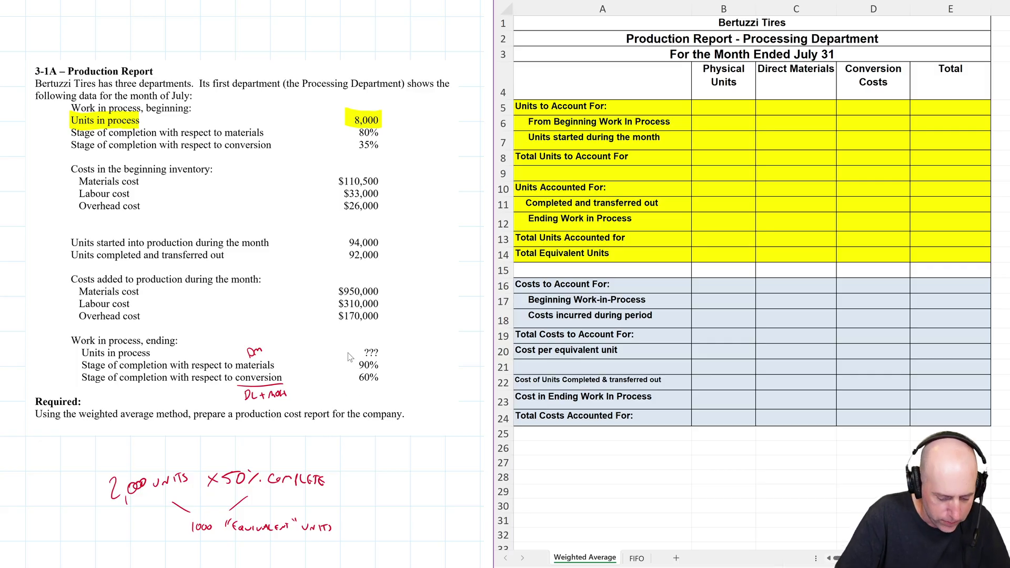
{"action": "mouse_move", "coordinate": [304, 395]}
{"action": "left_mouse_down"}
{"action": "mouse_move", "coordinate": [250, 393]}
{"action": "mouse_move", "coordinate": [239, 375]}
{"action": "left_mouse_up"}
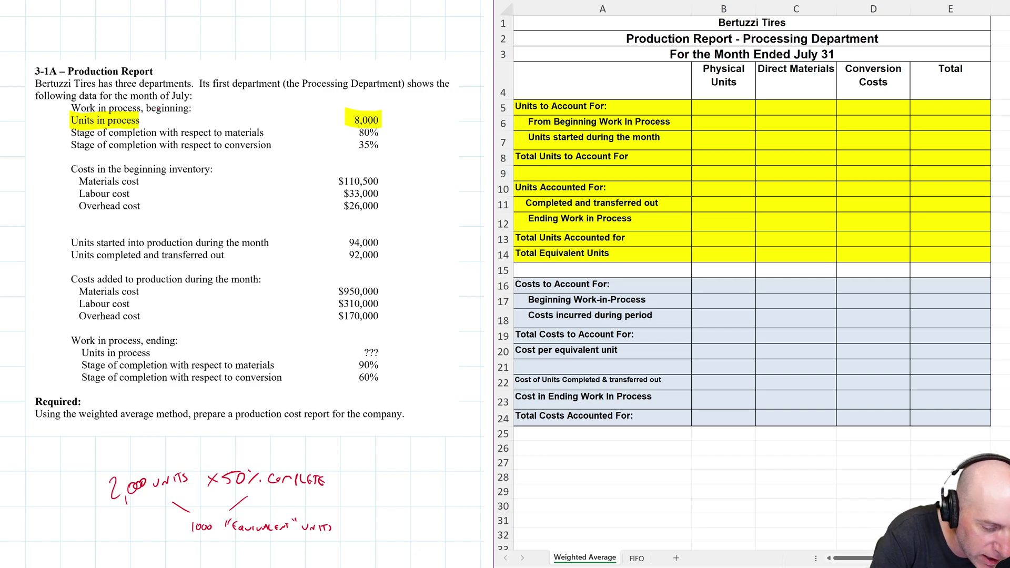
{"action": "left_click_drag", "start_coordinate": [147, 112], "coordinate": [183, 114]}
{"action": "mouse_move", "coordinate": [365, 149]}
{"action": "left_mouse_down"}
{"action": "mouse_move", "coordinate": [381, 129]}
{"action": "mouse_move", "coordinate": [376, 150]}
{"action": "mouse_move", "coordinate": [357, 151]}
{"action": "mouse_move", "coordinate": [437, 125]}
{"action": "mouse_move", "coordinate": [424, 140]}
{"action": "mouse_move", "coordinate": [432, 149]}
{"action": "mouse_move", "coordinate": [455, 143]}
{"action": "left_mouse_up"}
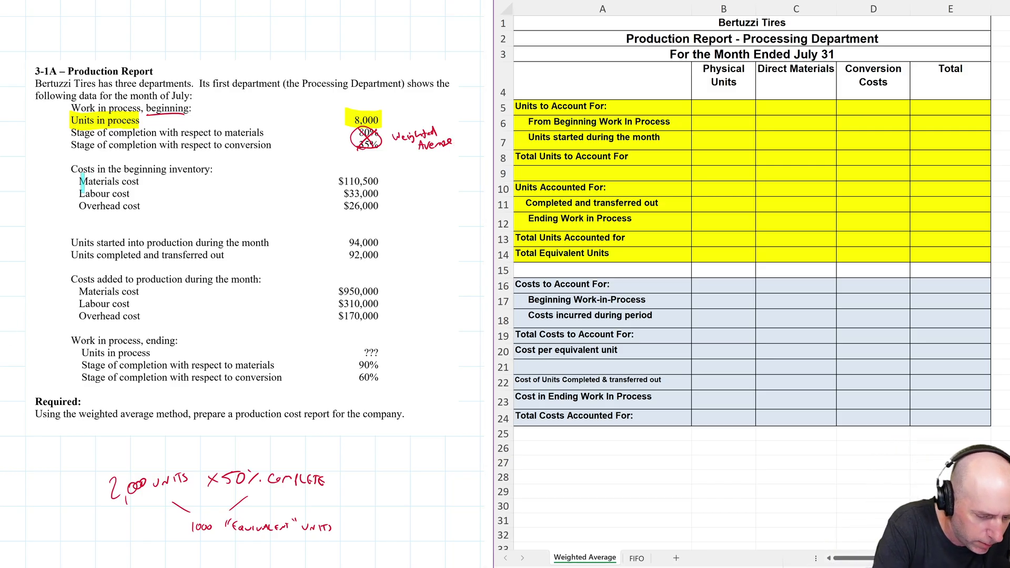
Highlight in cyan the costs $110,500, $33,000, $26,000, $950,000, $310,000 and $170,000.
{"action": "left_click_drag", "start_coordinate": [82, 182], "coordinate": [142, 182]}
{"action": "left_click_drag", "start_coordinate": [333, 180], "coordinate": [386, 180]}
{"action": "left_click_drag", "start_coordinate": [79, 193], "coordinate": [131, 194]}
{"action": "left_click_drag", "start_coordinate": [334, 193], "coordinate": [389, 193]}
{"action": "left_click_drag", "start_coordinate": [80, 206], "coordinate": [153, 206]}
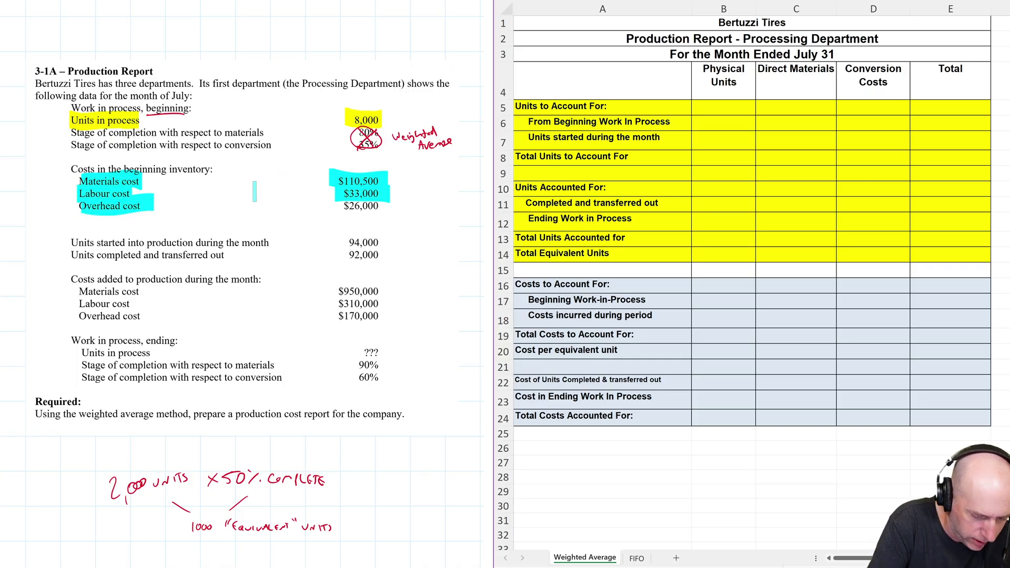
{"action": "left_click_drag", "start_coordinate": [335, 206], "coordinate": [384, 206]}
{"action": "left_click_drag", "start_coordinate": [76, 290], "coordinate": [153, 291]}
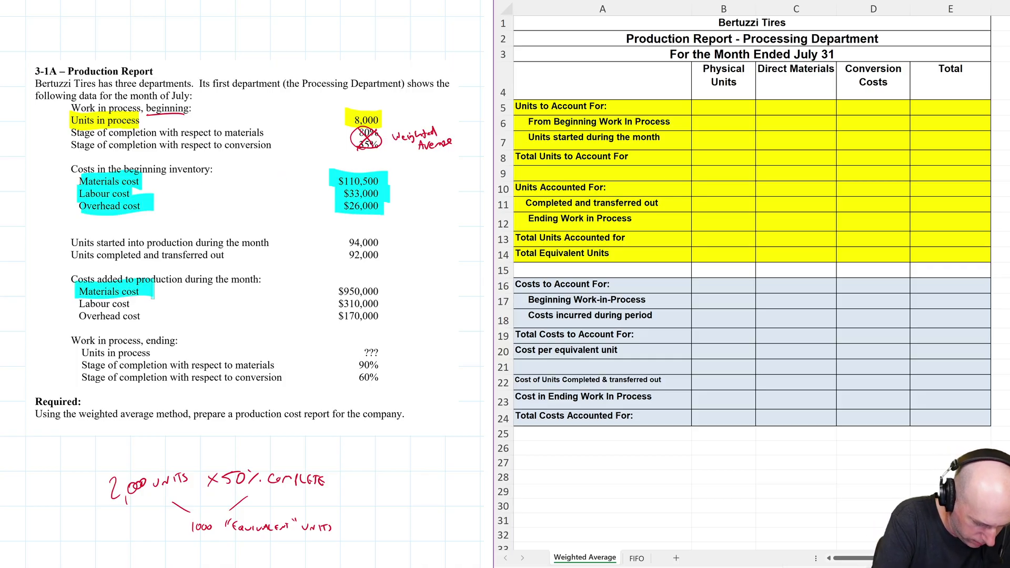
{"action": "left_click_drag", "start_coordinate": [330, 289], "coordinate": [391, 288]}
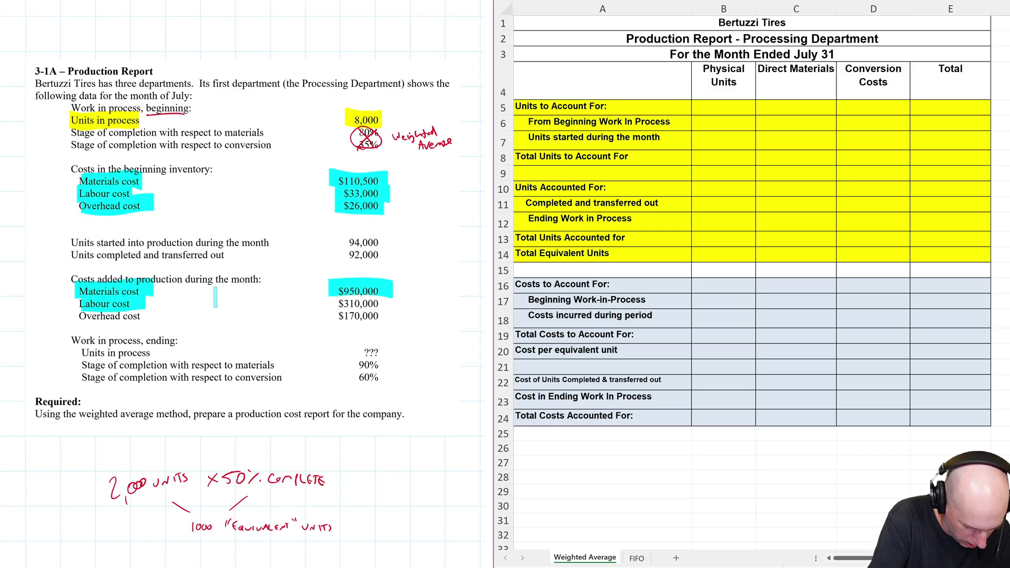
{"action": "left_click_drag", "start_coordinate": [328, 304], "coordinate": [392, 304]}
{"action": "left_click_drag", "start_coordinate": [79, 316], "coordinate": [137, 315]}
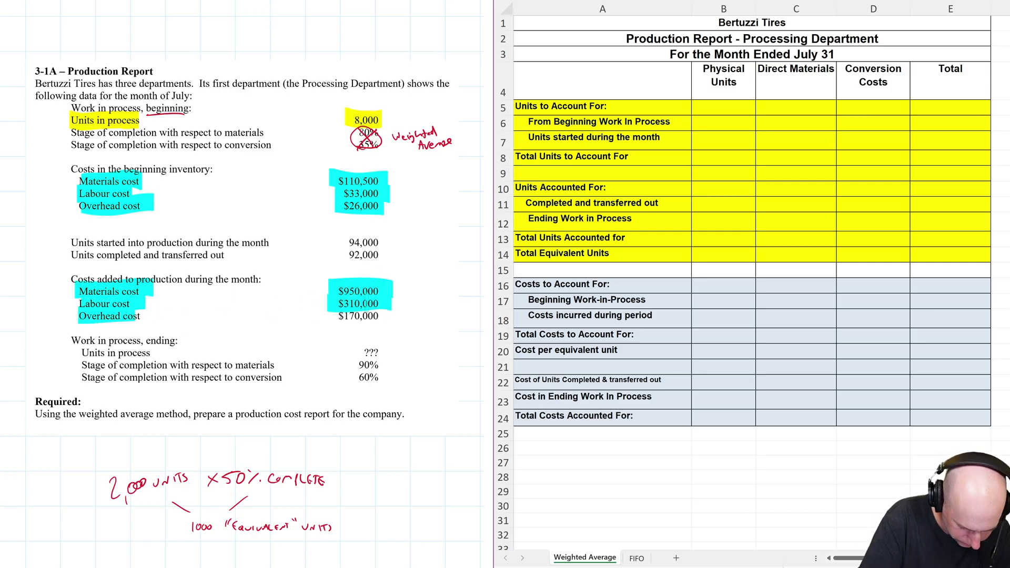
{"action": "left_click_drag", "start_coordinate": [330, 316], "coordinate": [399, 318]}
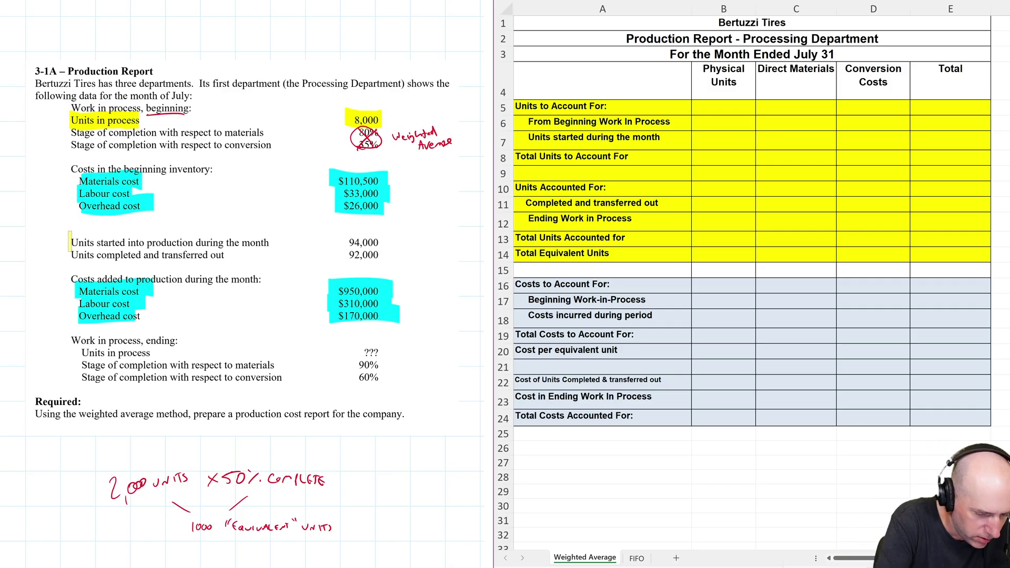
Highlight in yellow the 94,000 units started, 92,000 completed and the ending units in process.
{"action": "left_click_drag", "start_coordinate": [70, 242], "coordinate": [272, 242]}
{"action": "left_click_drag", "start_coordinate": [345, 242], "coordinate": [384, 242]}
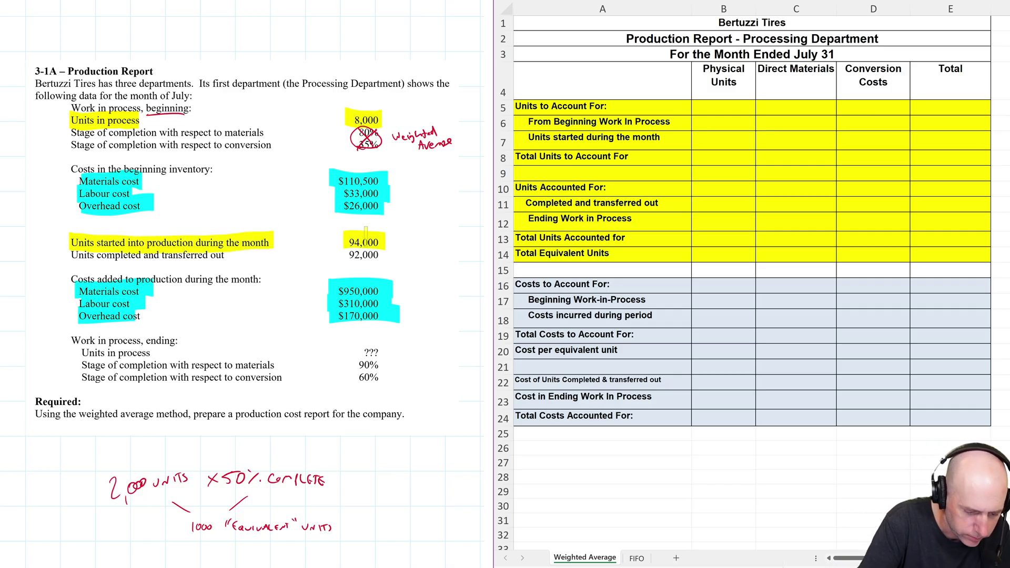
{"action": "left_click_drag", "start_coordinate": [71, 255], "coordinate": [245, 255]}
{"action": "left_click_drag", "start_coordinate": [342, 255], "coordinate": [384, 256]}
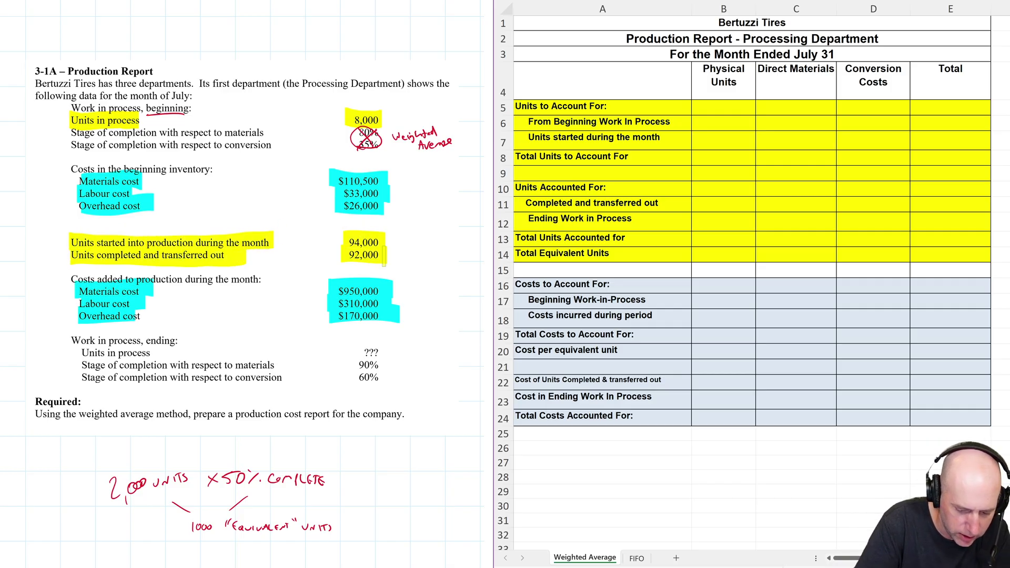
{"action": "left_click_drag", "start_coordinate": [80, 353], "coordinate": [155, 352]}
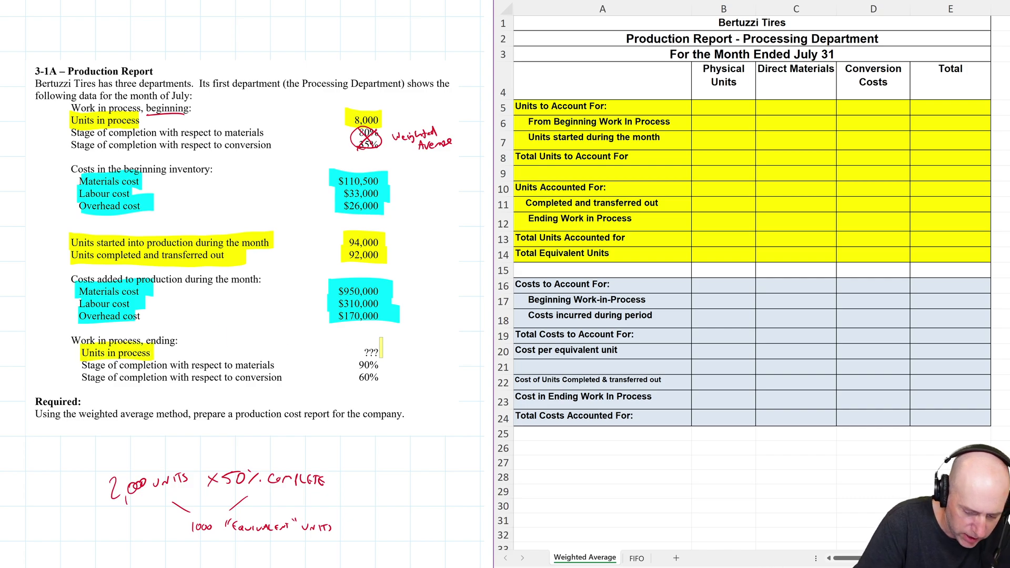
{"action": "left_click_drag", "start_coordinate": [360, 348], "coordinate": [386, 349]}
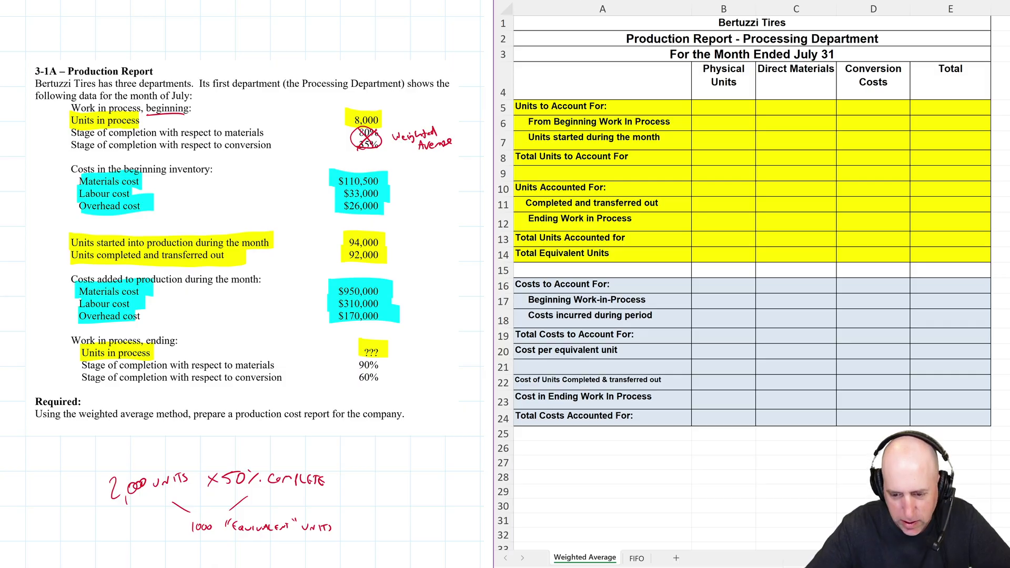
Enter 8,000 beginning units and 94,000 units started in the Physical Units column.
{"action": "left_click", "coordinate": [602, 476]}
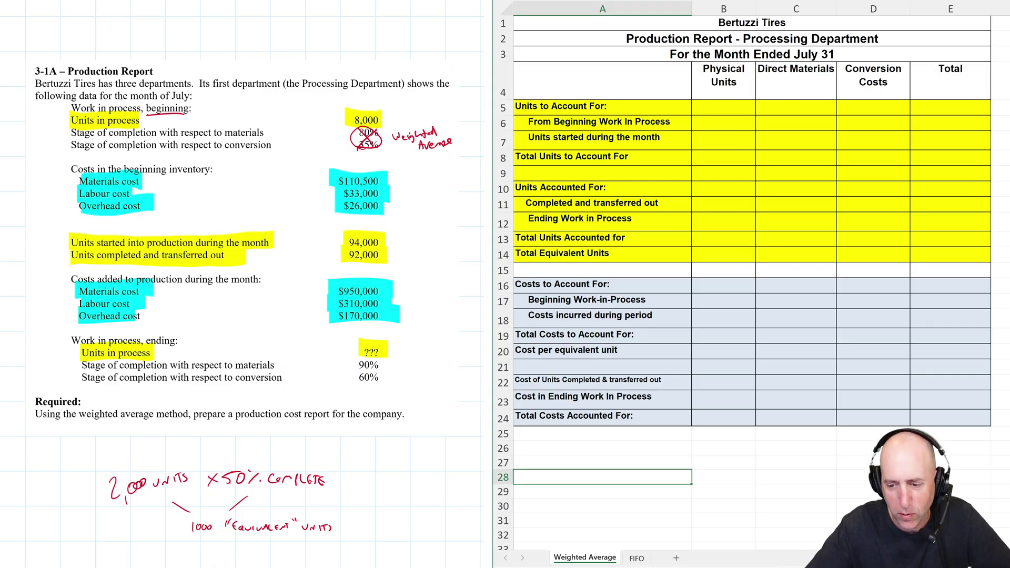
{"action": "left_click", "coordinate": [734, 111]}
{"action": "left_click", "coordinate": [721, 120]}
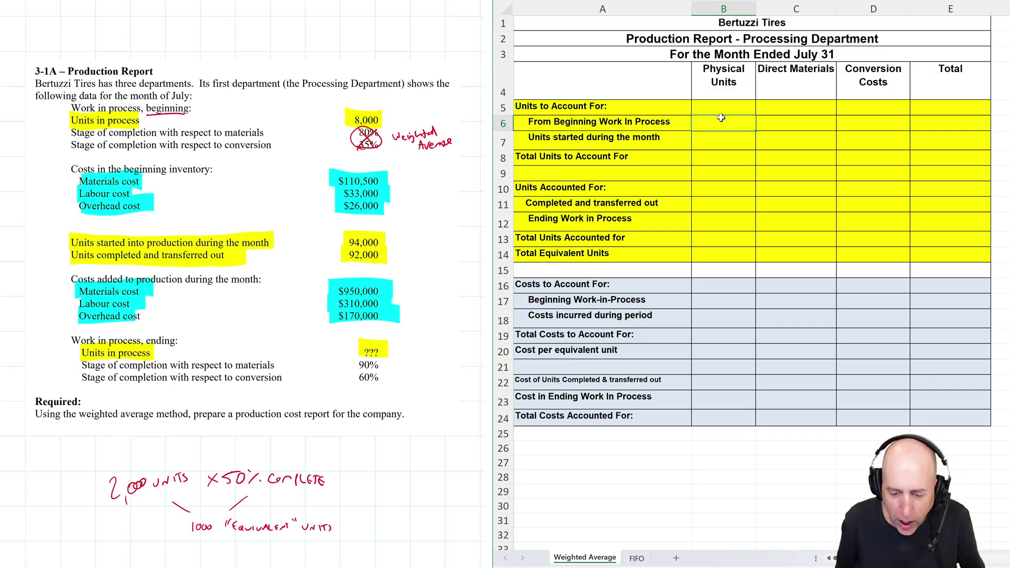
{"action": "key", "text": "Left"}
{"action": "key", "text": "Up"}
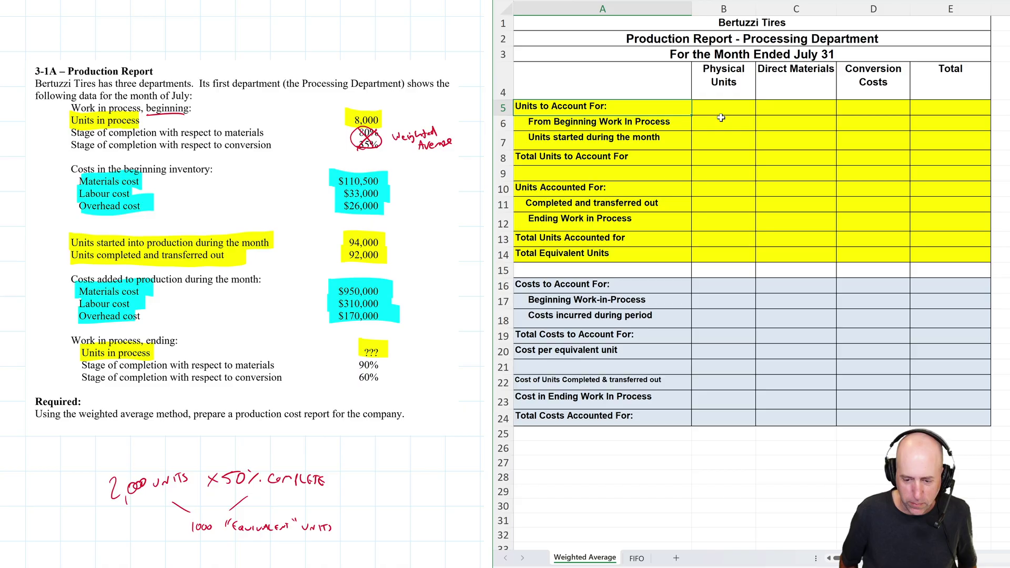
{"action": "key", "text": "Down"}
{"action": "key", "text": "Right"}
{"action": "key", "text": "Up"}
{"action": "key", "text": "Up"}
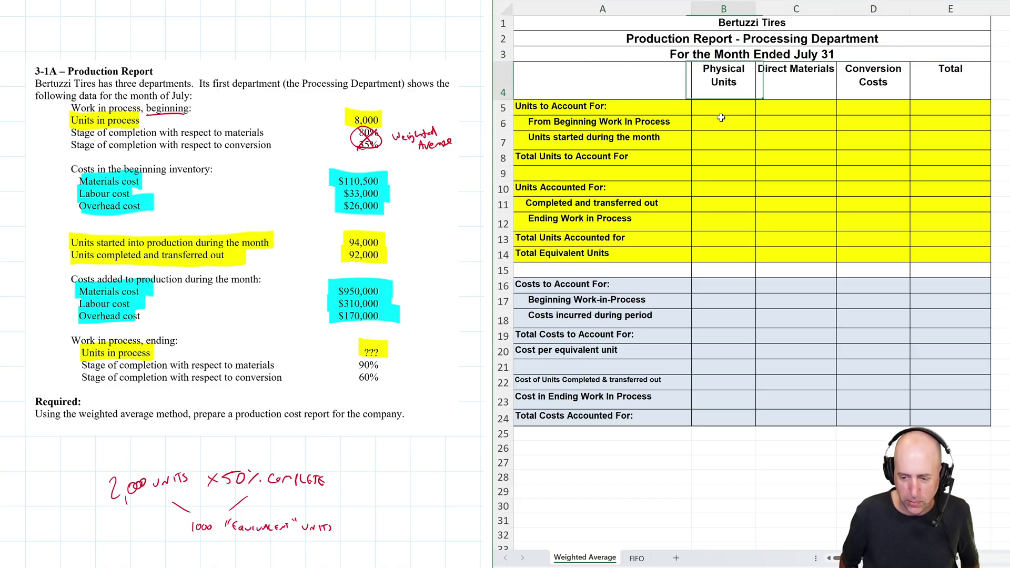
{"action": "key", "text": "shift+Down"}
{"action": "key", "text": "shift+Down"}
{"action": "key", "text": "shift+Down"}
{"action": "key", "text": "shift+Down"}
{"action": "key", "text": "shift+Down"}
{"action": "key", "text": "shift+Down"}
{"action": "key", "text": "shift+Down"}
{"action": "key", "text": "shift+Down"}
{"action": "key", "text": "shift+Down"}
{"action": "key", "text": "shift+Down"}
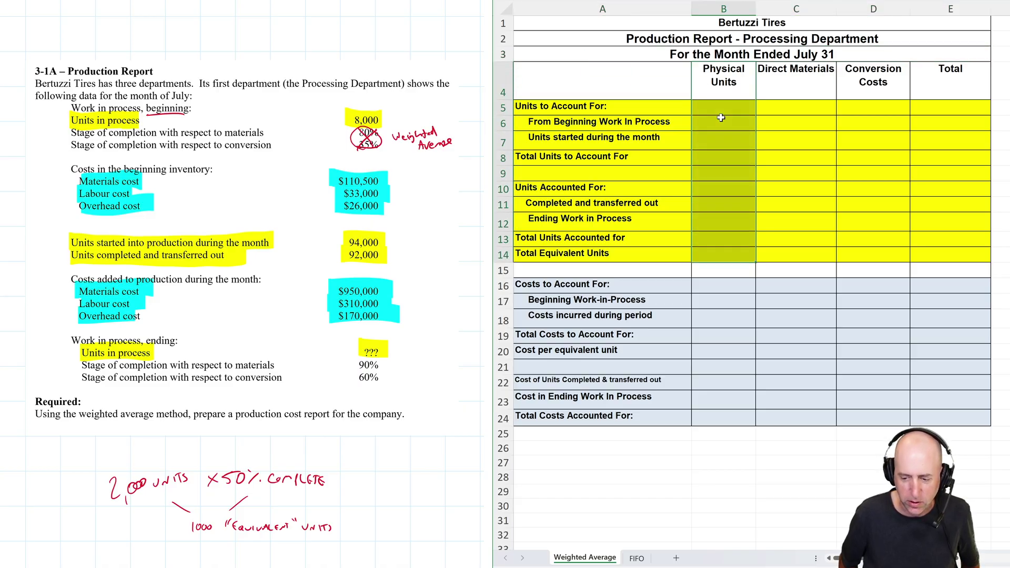
{"action": "left_click", "coordinate": [720, 117]}
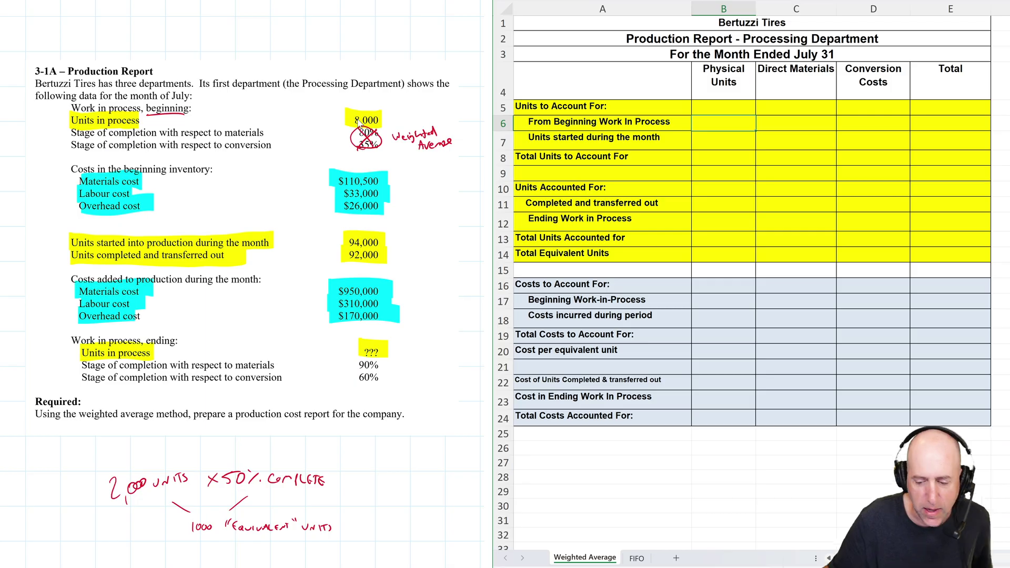
{"action": "type", "text": "8000"}
{"action": "key", "text": "Return"}
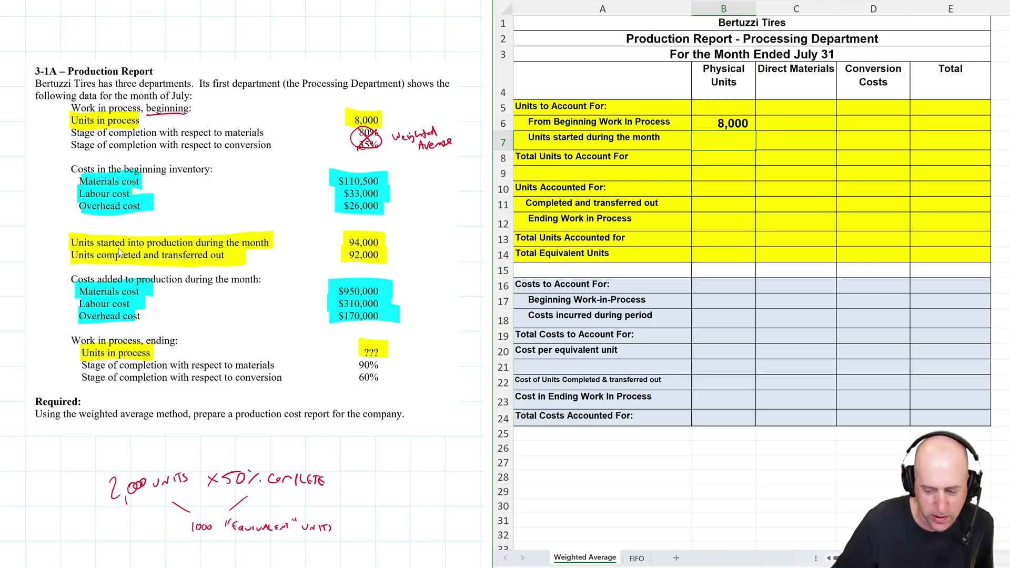
{"action": "type", "text": "9"}
{"action": "type", "text": "4,000"}
{"action": "key", "text": "Return"}
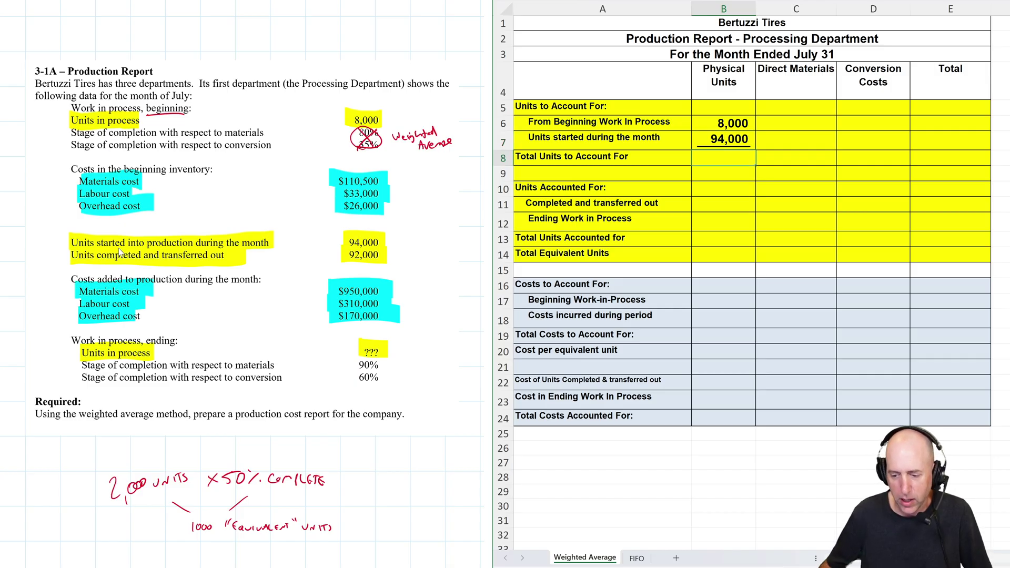
Total the units to account for as 102,000 with a formula adding the two cells above.
{"action": "type", "text": "+"}
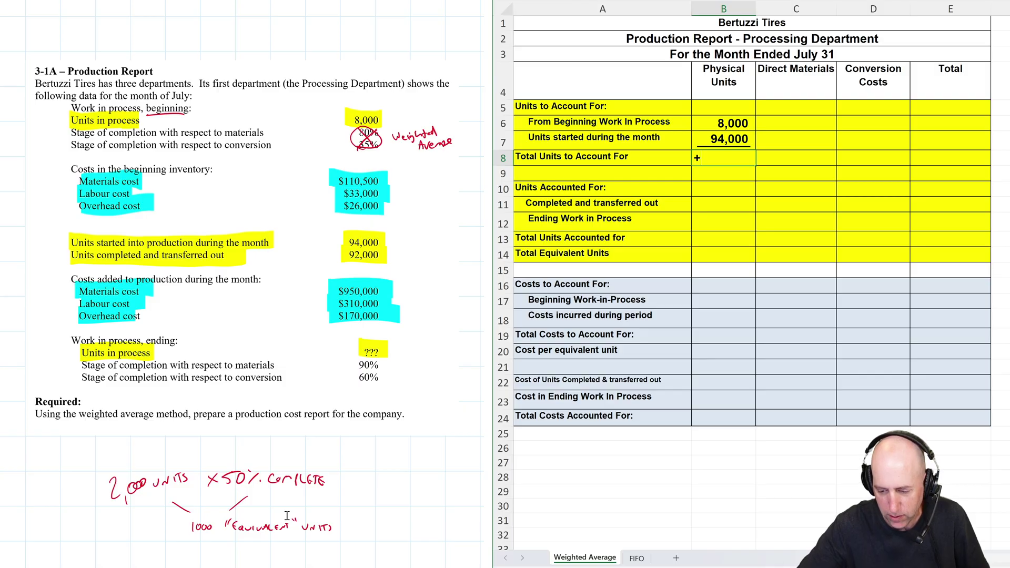
{"action": "key", "text": "Up"}
{"action": "key", "text": "Up"}
{"action": "type", "text": "+"}
{"action": "key", "text": "Up"}
{"action": "key", "text": "Return"}
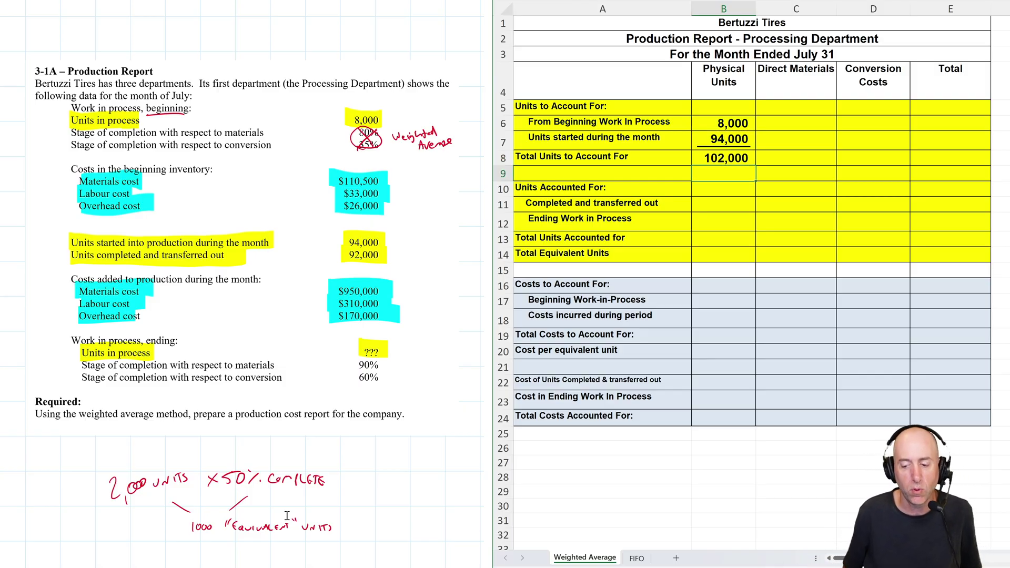
Enter 102,000 total units accounted for and 92,000 units completed and transferred out.
{"action": "key", "text": "Down"}
{"action": "key", "text": "Down"}
{"action": "key", "text": "Down"}
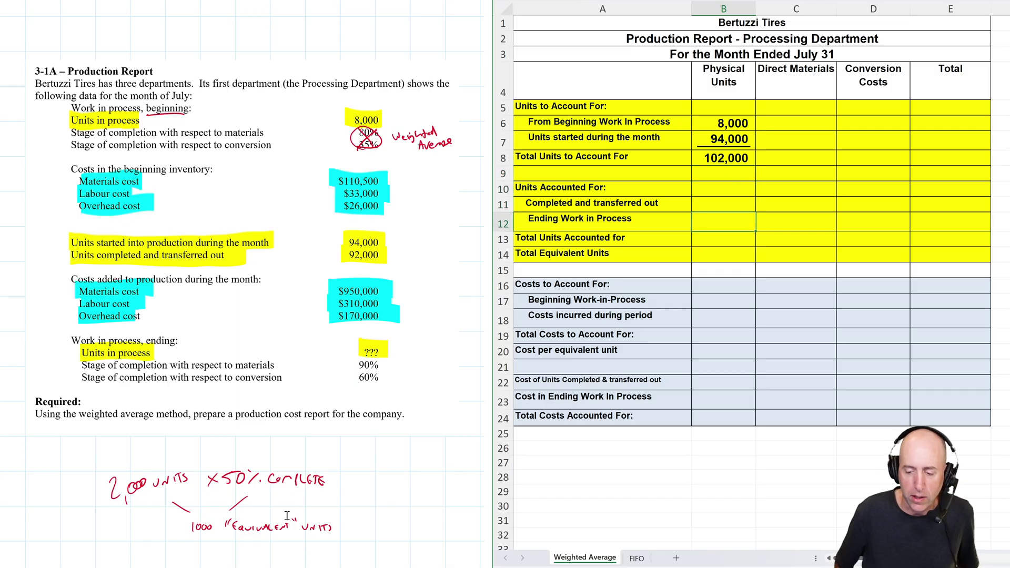
{"action": "key", "text": "Down"}
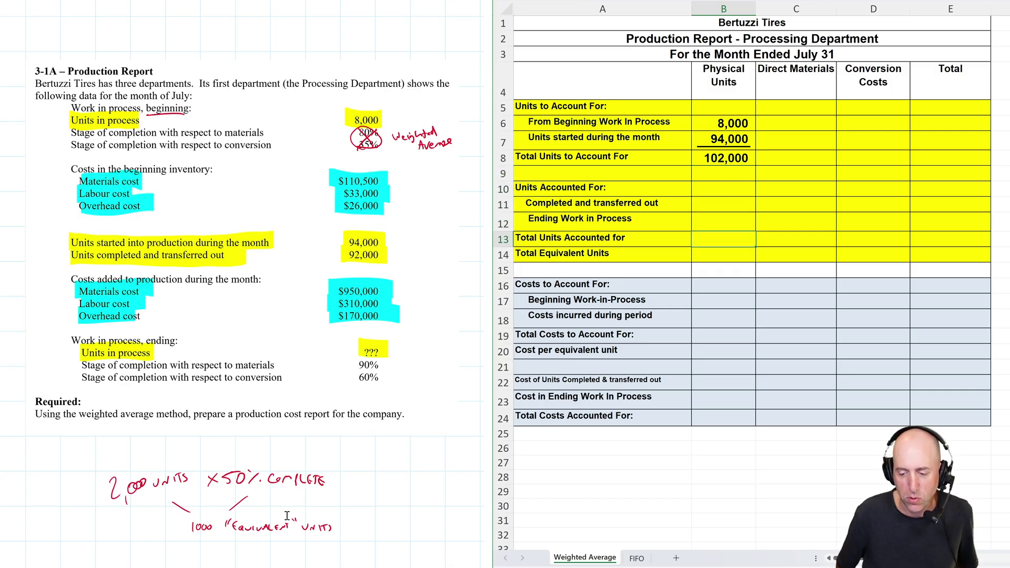
{"action": "key", "text": "Left"}
{"action": "key", "text": "Up"}
{"action": "key", "text": "Up"}
{"action": "key", "text": "Up"}
{"action": "key", "text": "Up"}
{"action": "key", "text": "Up"}
{"action": "key", "text": "Right"}
{"action": "key", "text": "Down"}
{"action": "key", "text": "Down"}
{"action": "key", "text": "Down"}
{"action": "key", "text": "Down"}
{"action": "key", "text": "Down"}
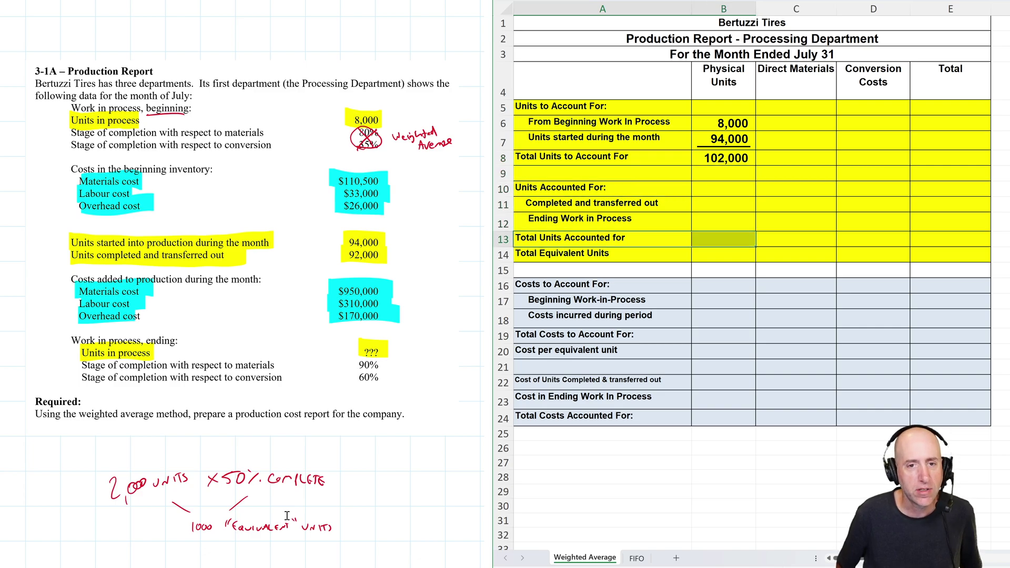
{"action": "key", "text": "Right"}
{"action": "type", "text": "102000"}
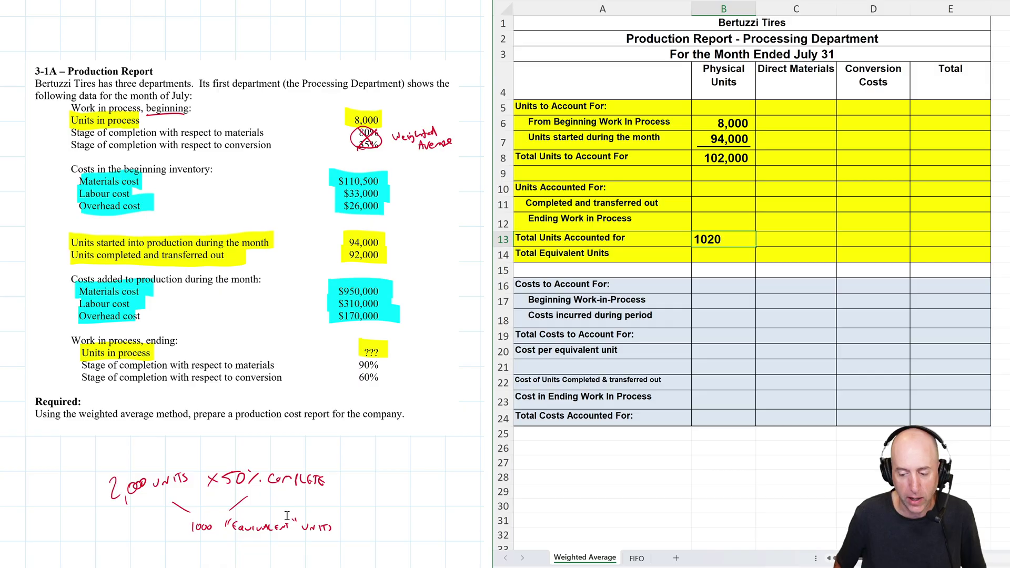
{"action": "key", "text": "Return"}
{"action": "key", "text": "Up"}
{"action": "key", "text": "Up"}
{"action": "key", "text": "Up"}
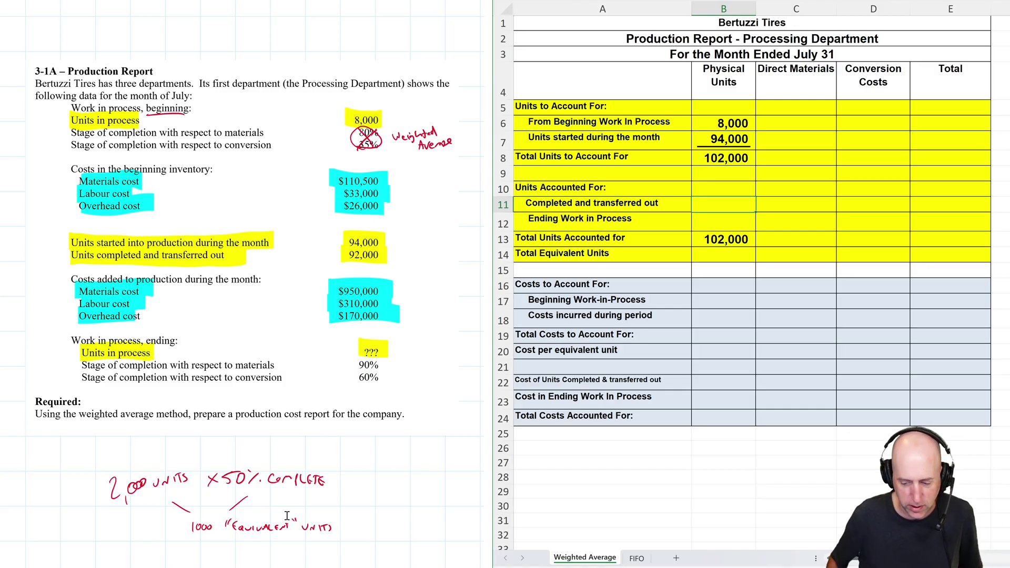
{"action": "type", "text": "92000"}
{"action": "key", "text": "Return"}
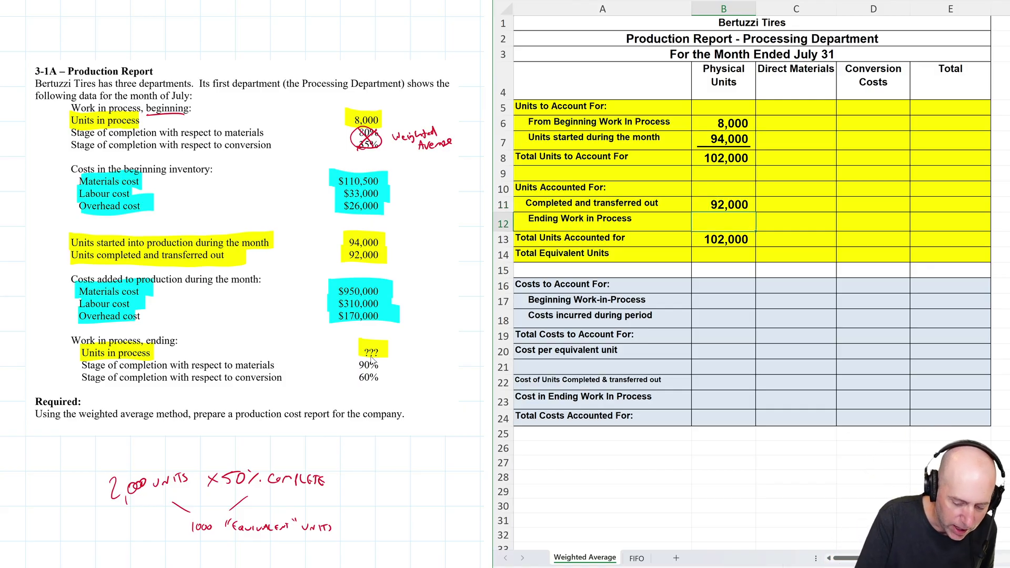
Circle the ending units in process in the notes and enter 10,000 ending work-in-process units in B12.
{"action": "left_click_drag", "start_coordinate": [371, 357], "coordinate": [374, 344]}
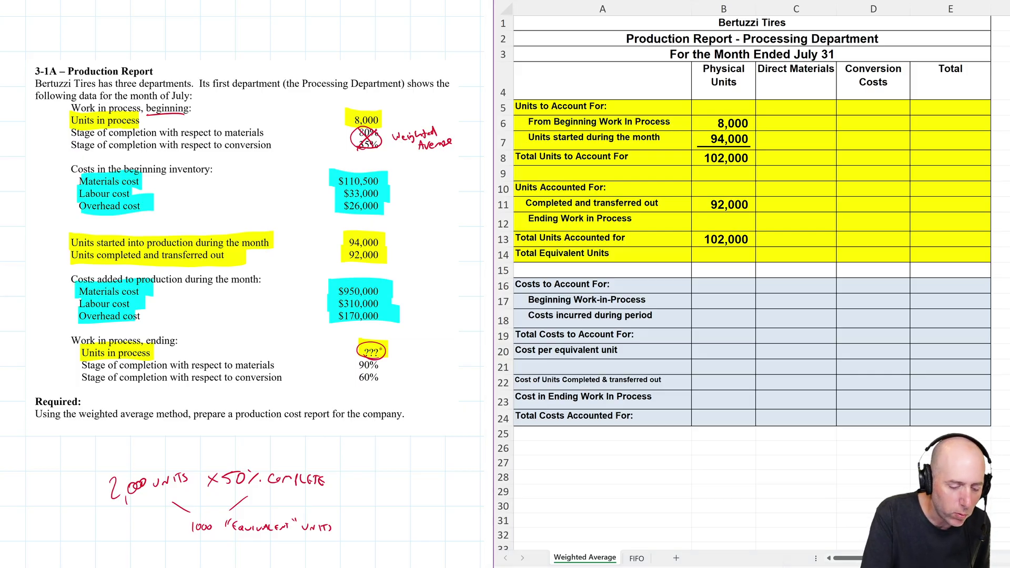
{"action": "mouse_move", "coordinate": [145, 348]}
{"action": "left_mouse_down"}
{"action": "mouse_move", "coordinate": [161, 343]}
{"action": "mouse_move", "coordinate": [95, 343]}
{"action": "mouse_move", "coordinate": [85, 362]}
{"action": "mouse_move", "coordinate": [153, 362]}
{"action": "left_mouse_up"}
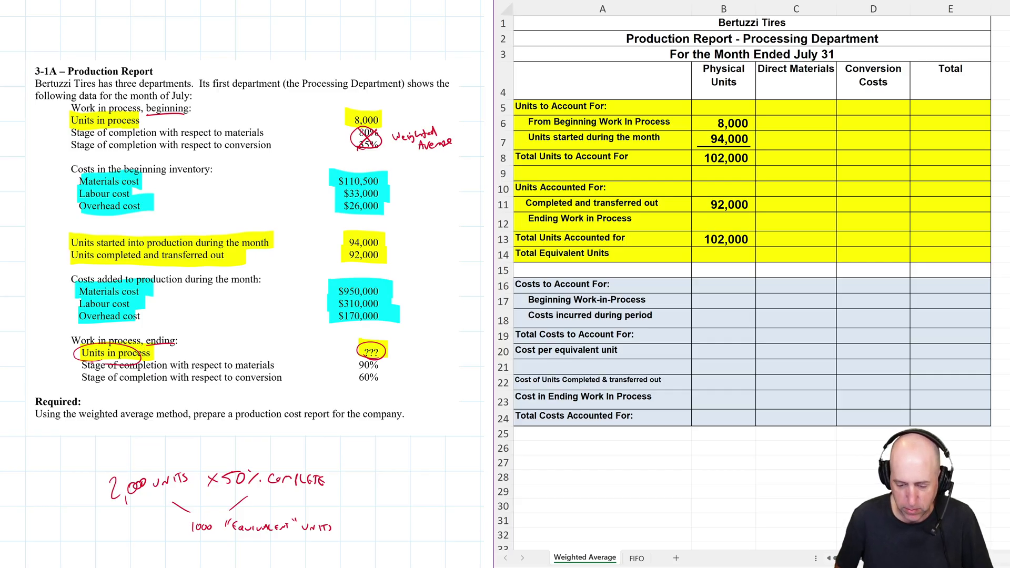
{"action": "left_click", "coordinate": [597, 227]}
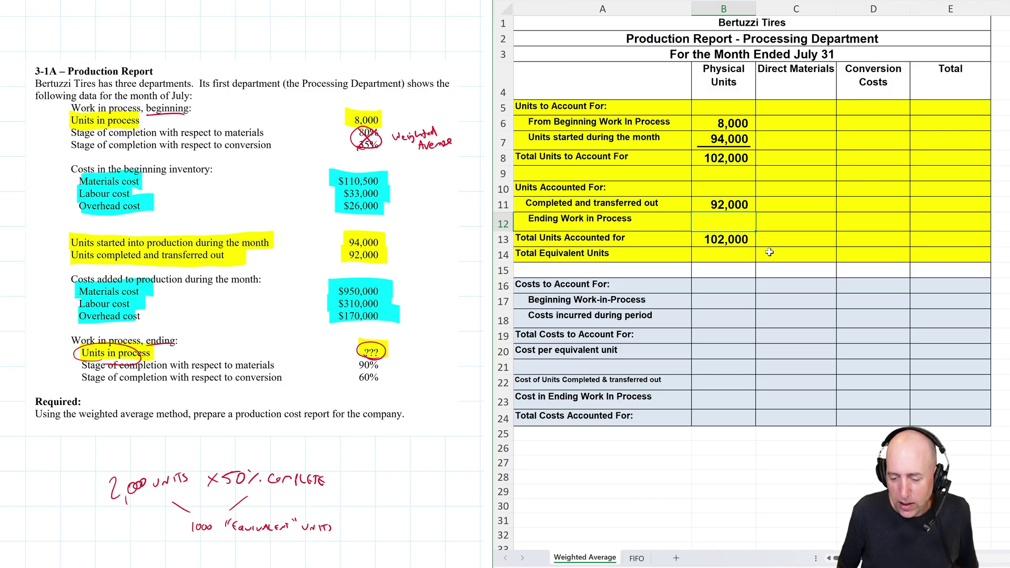
{"action": "key", "text": "Down"}
{"action": "key", "text": "Up"}
{"action": "key", "text": "Up"}
{"action": "key", "text": "Down"}
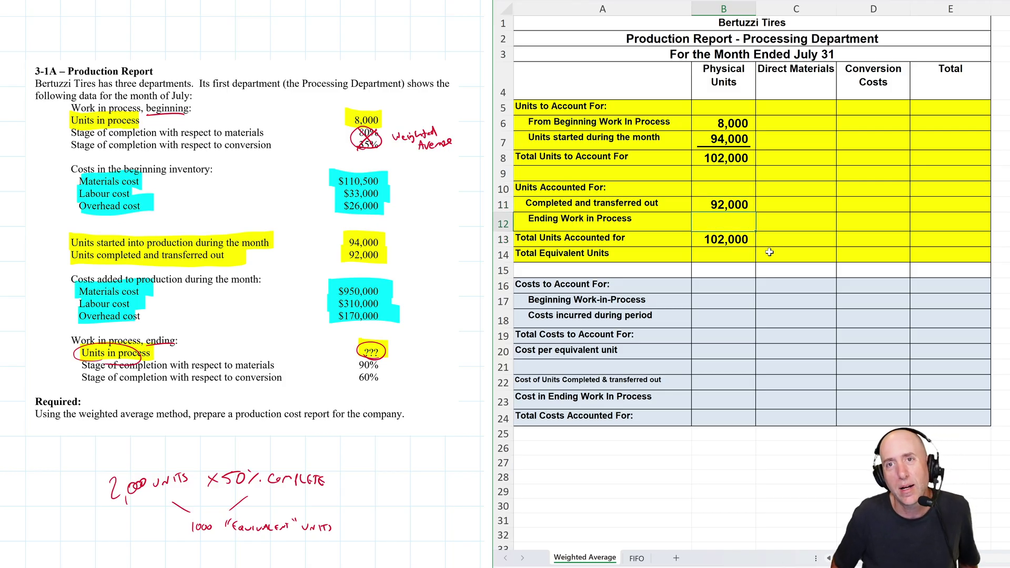
{"action": "type", "text": "10000"}
{"action": "key", "text": "Return"}
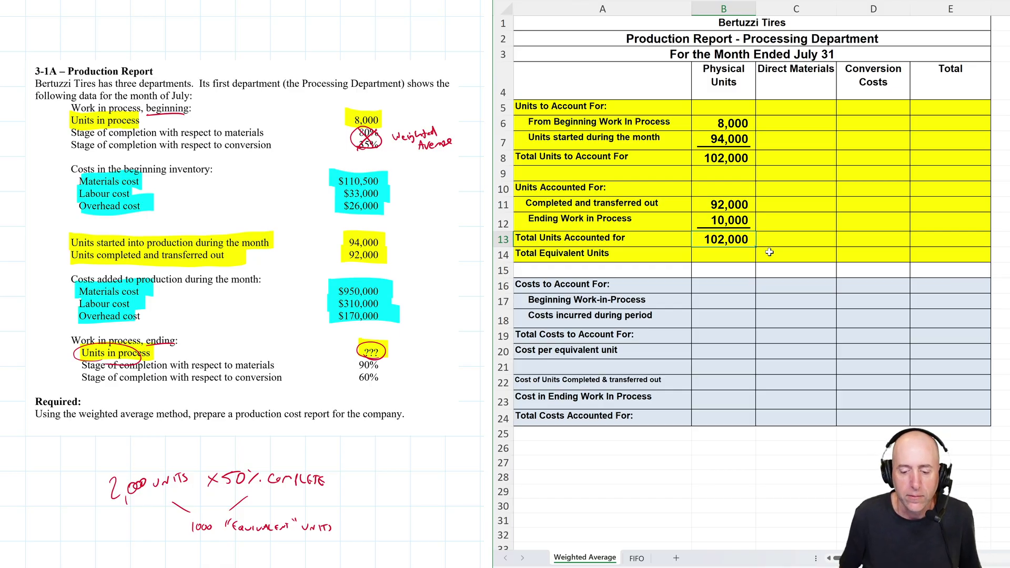
Enter =B11*100% in C11, giving 92,000 direct materials equivalent units for completed units.
{"action": "key", "text": "Right"}
{"action": "key", "text": "Up"}
{"action": "key", "text": "Up"}
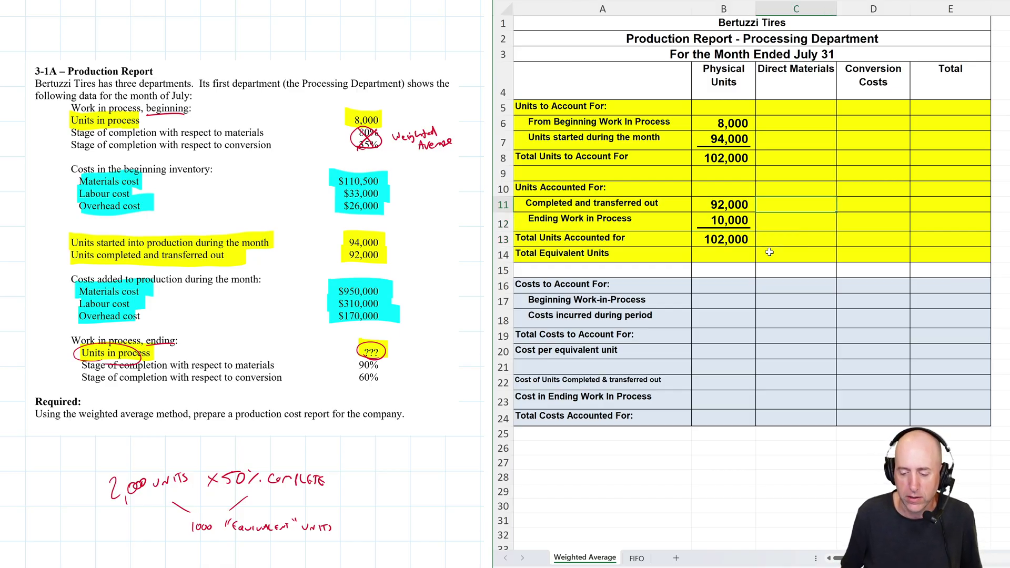
{"action": "key", "text": "Left"}
{"action": "key", "text": "Left"}
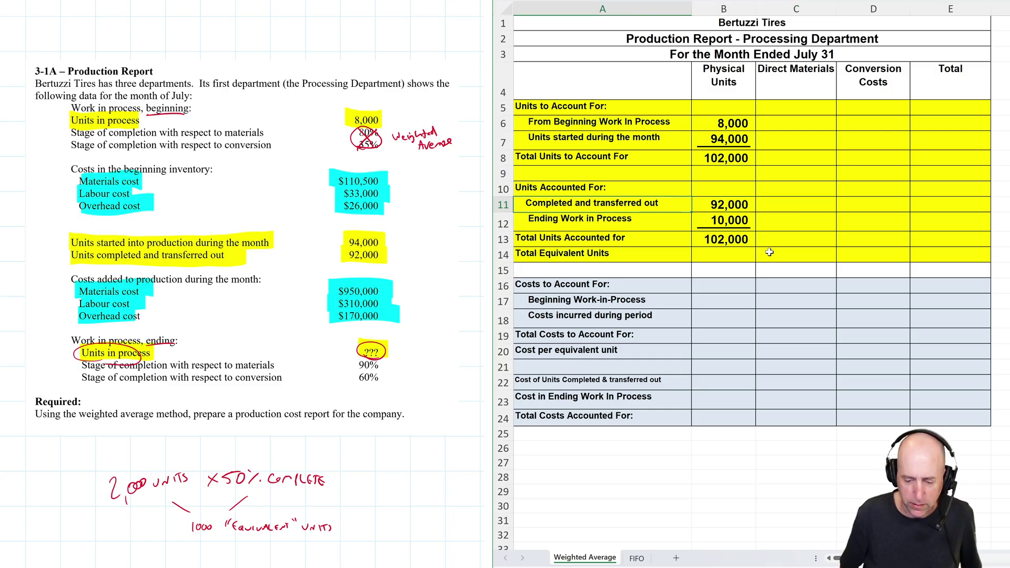
{"action": "key", "text": "shift+Right"}
{"action": "key", "text": "shift+Right"}
{"action": "key", "text": "shift+Right"}
{"action": "key", "text": "Right"}
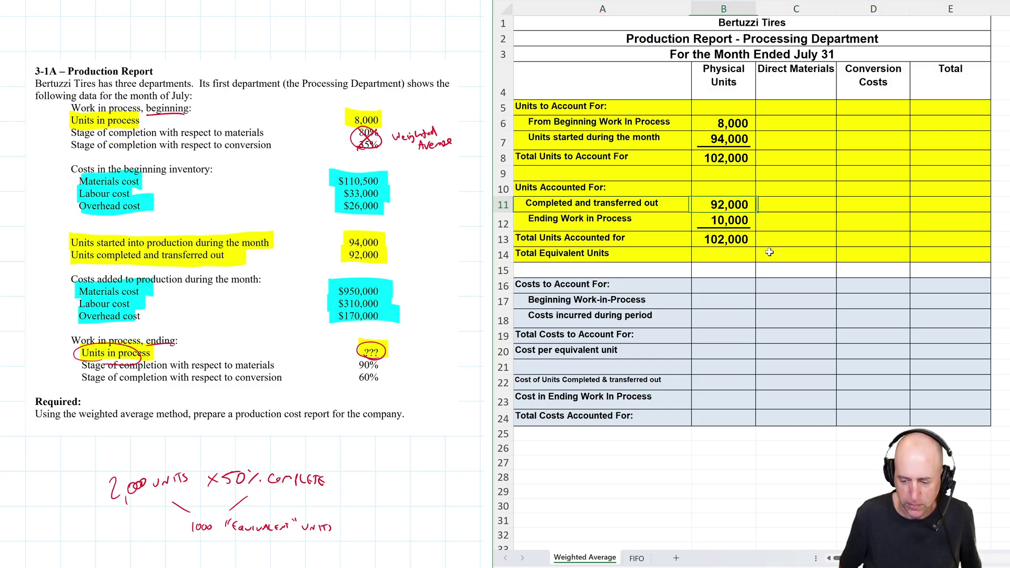
{"action": "key", "text": "Right"}
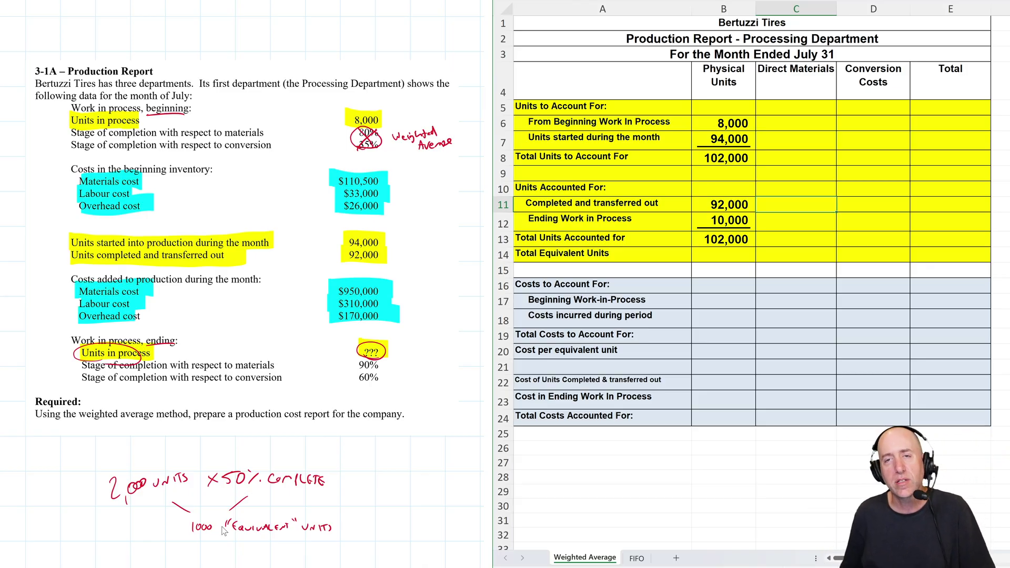
{"action": "key", "text": "Right"}
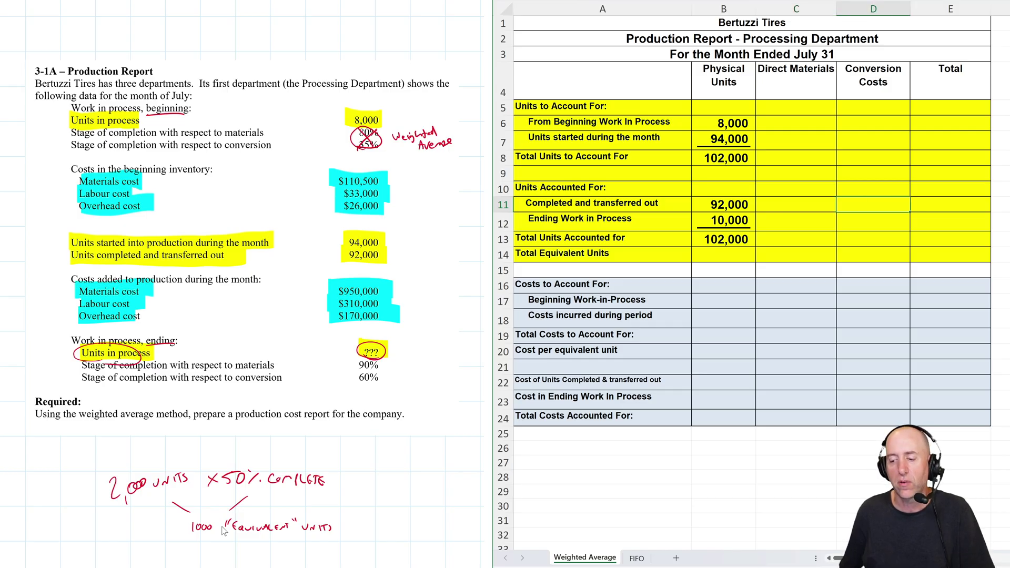
{"action": "key", "text": "Left"}
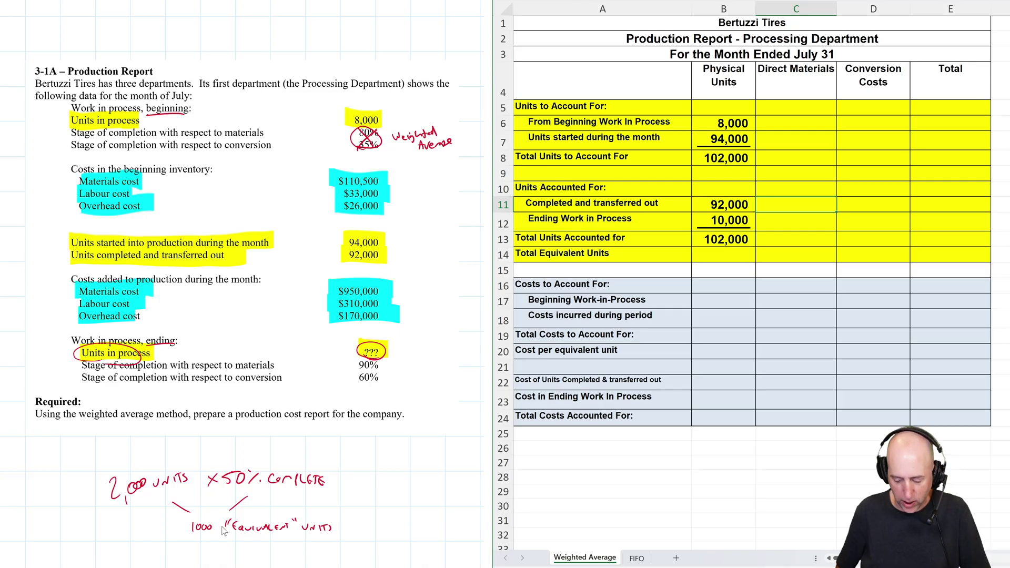
{"action": "type", "text": "="}
{"action": "key", "text": "Left"}
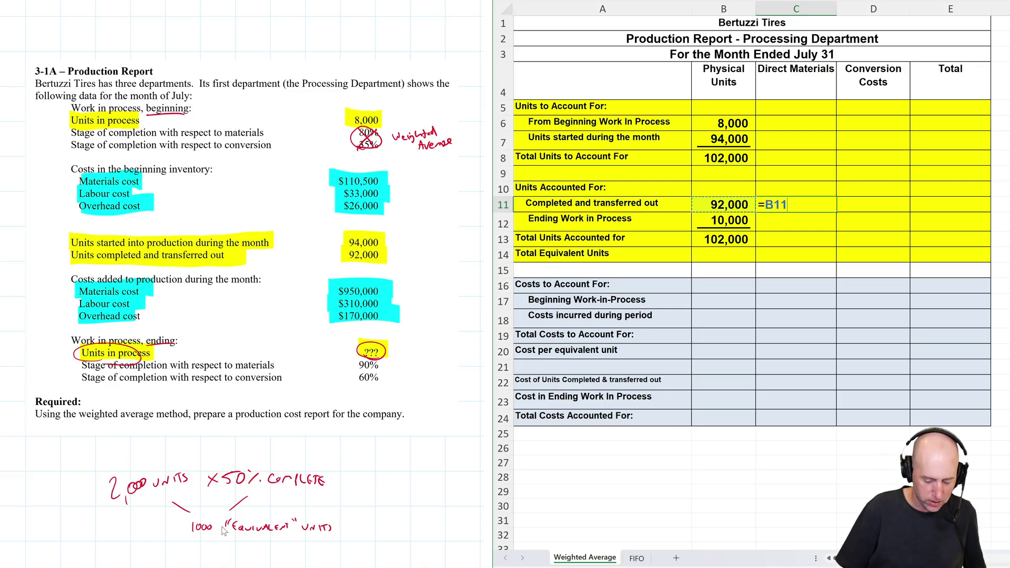
{"action": "type", "text": "*100%"}
{"action": "key", "text": "Return"}
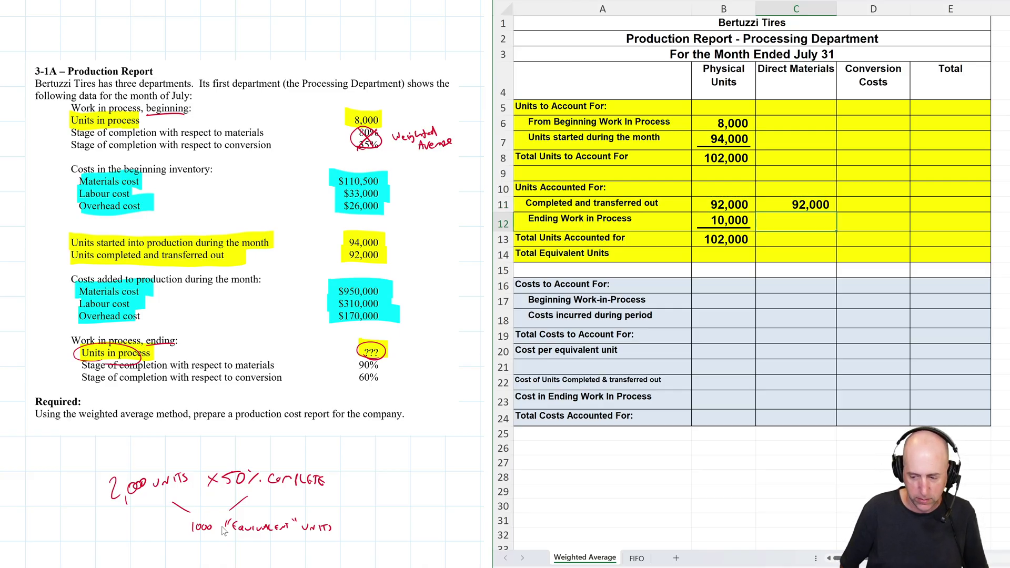
Enter =B11*100% in D11, giving 92,000 conversion-cost equivalent units for completed units.
{"action": "key", "text": "Up"}
{"action": "key", "text": "Right"}
{"action": "type", "text": "="}
{"action": "key", "text": "Left"}
{"action": "key", "text": "Left"}
{"action": "type", "text": "*100%"}
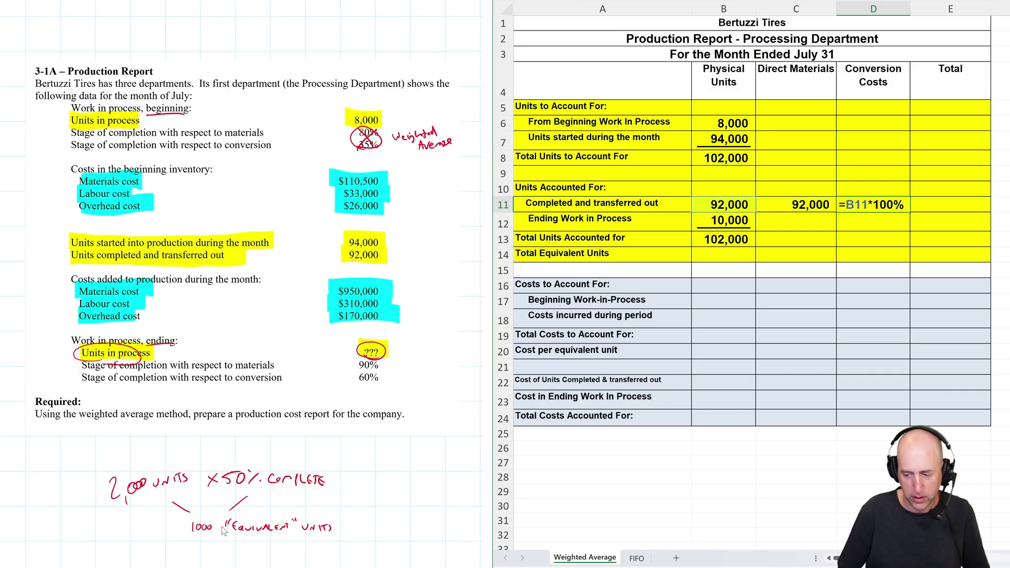
{"action": "key", "text": "Return"}
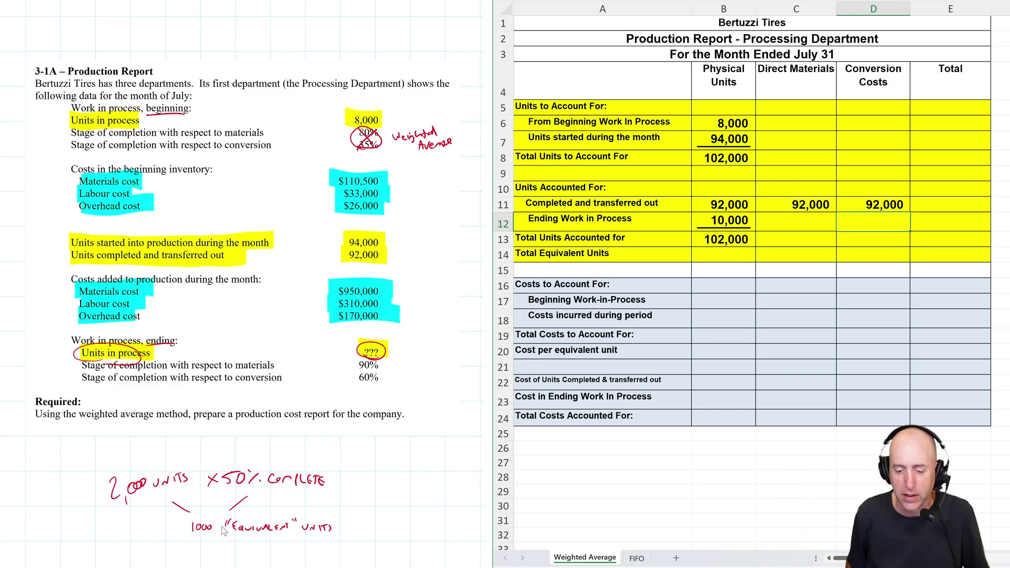
{"action": "key", "text": "Right"}
{"action": "key", "text": "Left"}
{"action": "key", "text": "Left"}
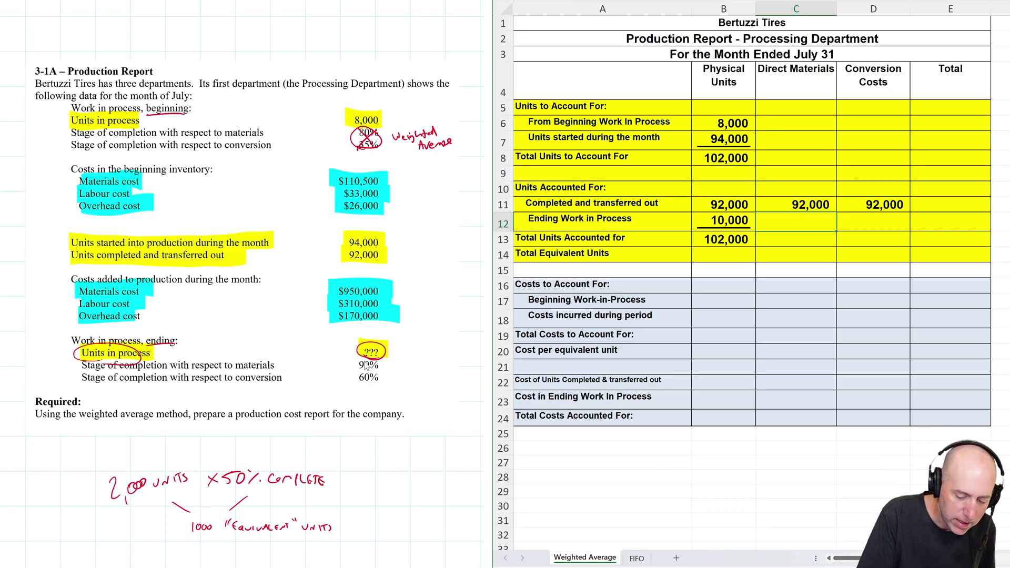
Circle the 90% materials completion in the notes and enter =B12*90% for 9,000 equivalent units.
{"action": "left_click", "coordinate": [369, 360]}
{"action": "left_click_drag", "start_coordinate": [379, 360], "coordinate": [352, 375]}
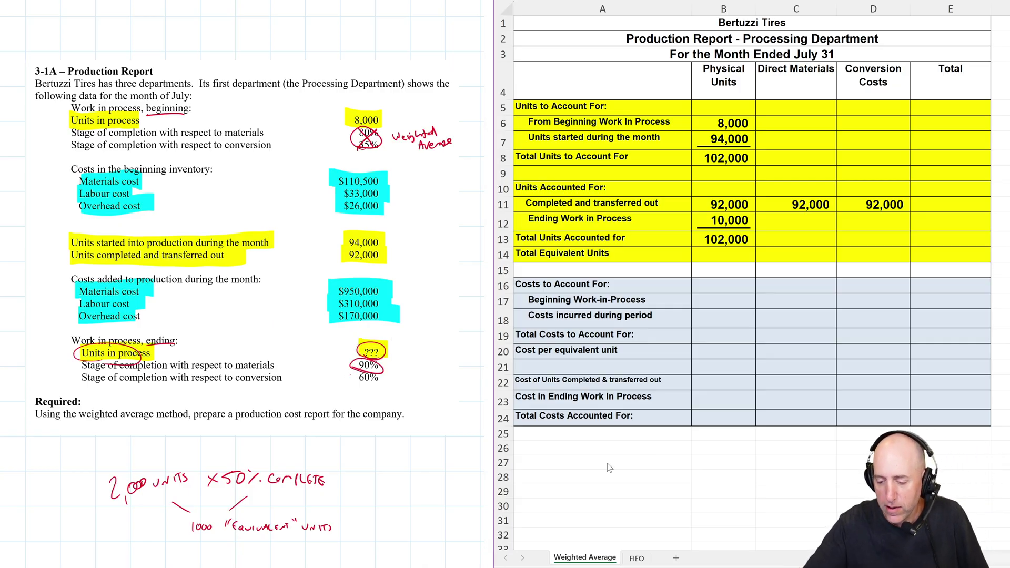
{"action": "key", "text": "alt+Tab"}
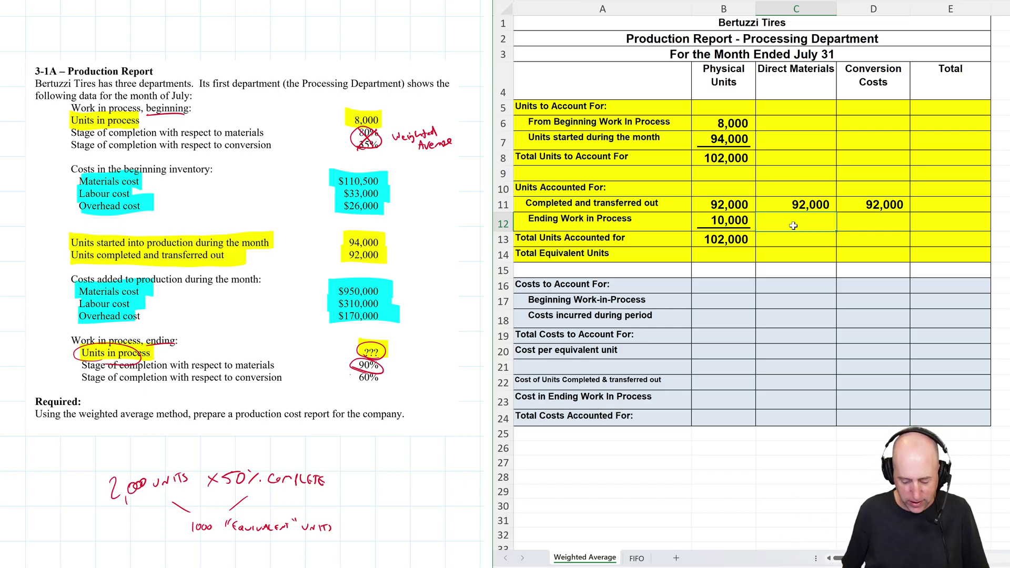
{"action": "type", "text": "="}
{"action": "key", "text": "Left"}
{"action": "key", "text": "Left"}
{"action": "key", "text": "Right"}
{"action": "type", "text": "*90%"}
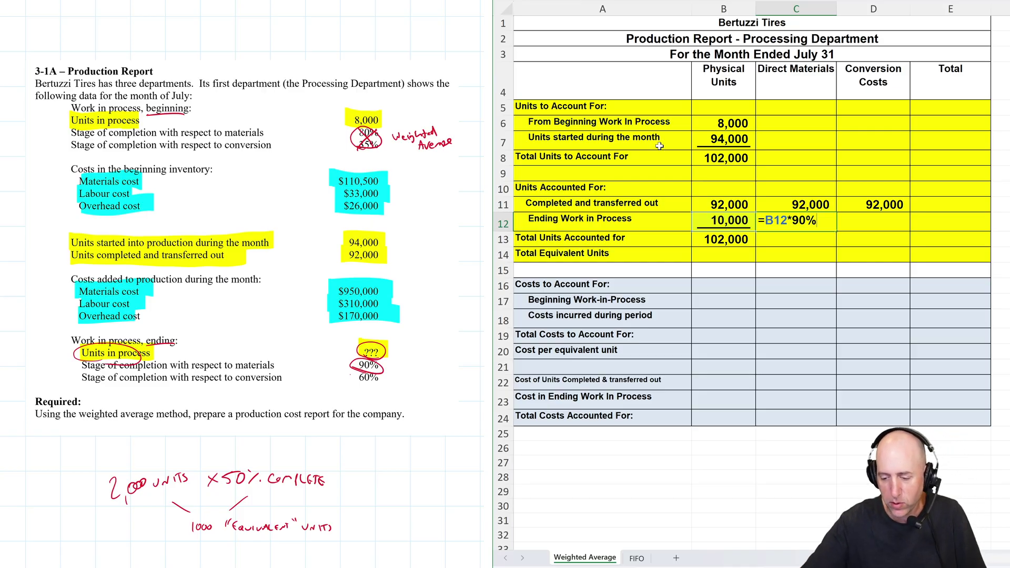
{"action": "key", "text": "Return"}
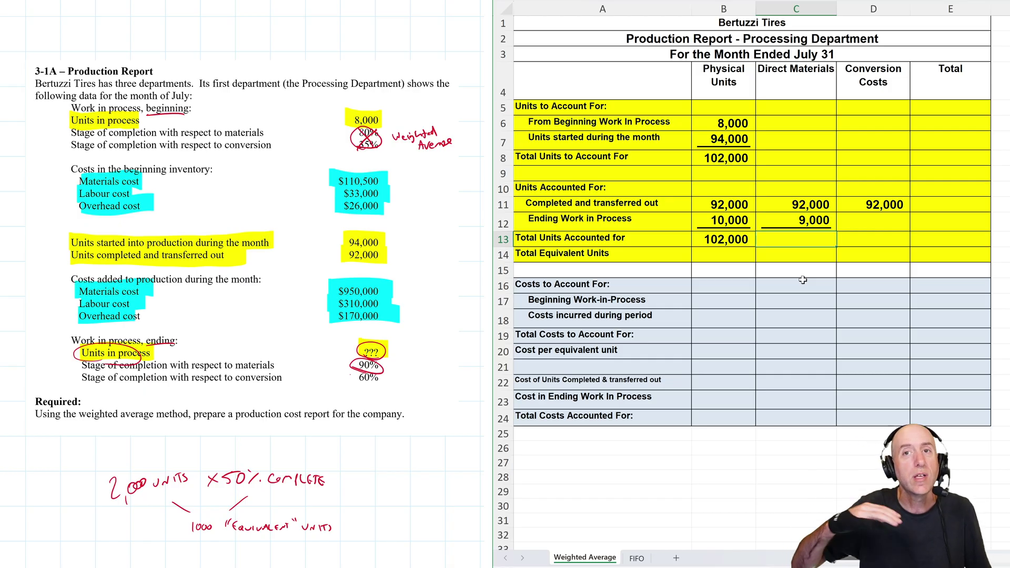
Underline the 60% conversion completion and start the formula =10000*60% in D12.
{"action": "left_click", "coordinate": [870, 218]}
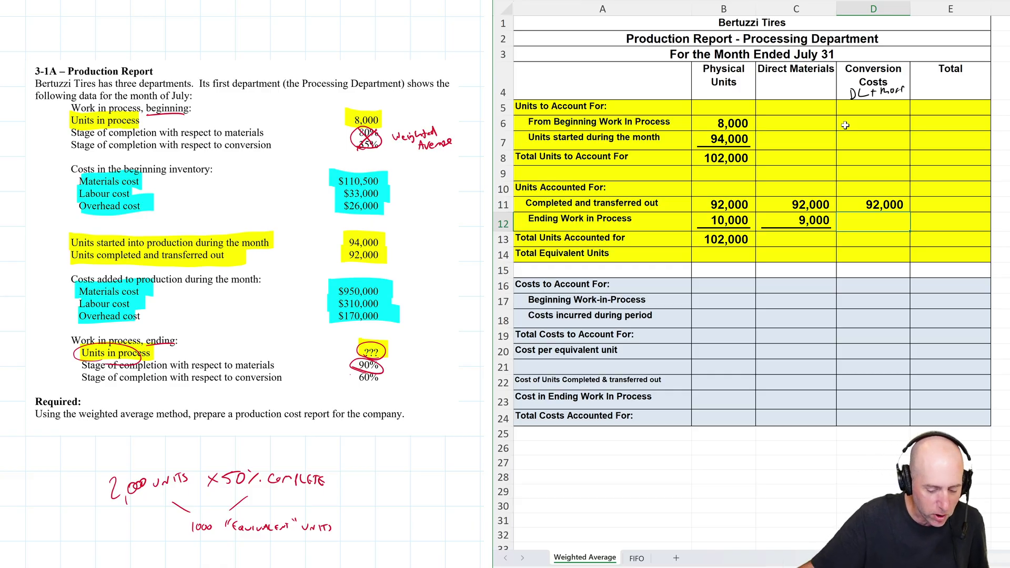
{"action": "left_click_drag", "start_coordinate": [357, 384], "coordinate": [382, 385]}
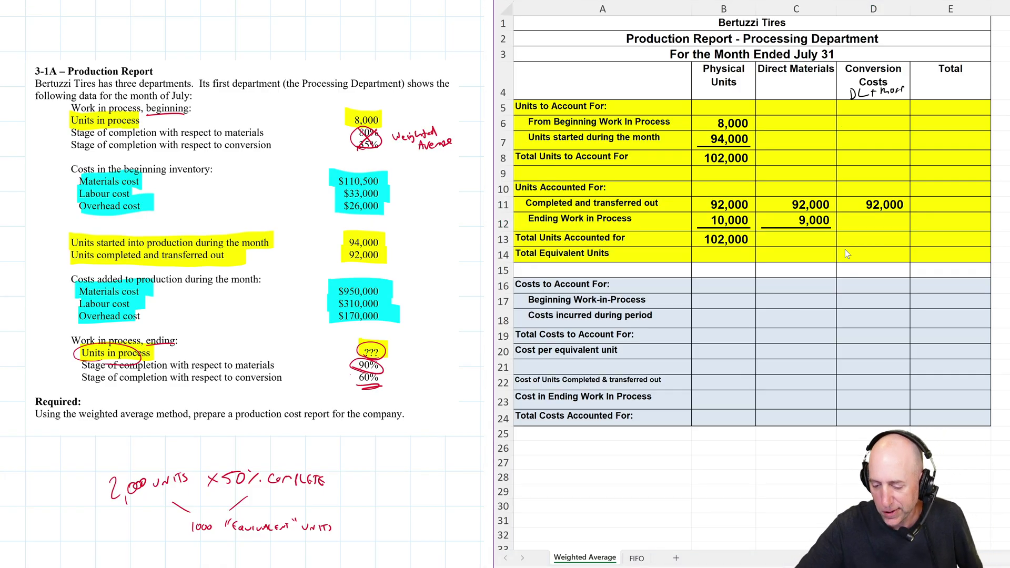
{"action": "left_click", "coordinate": [884, 217]}
{"action": "type", "text": "=10000"}
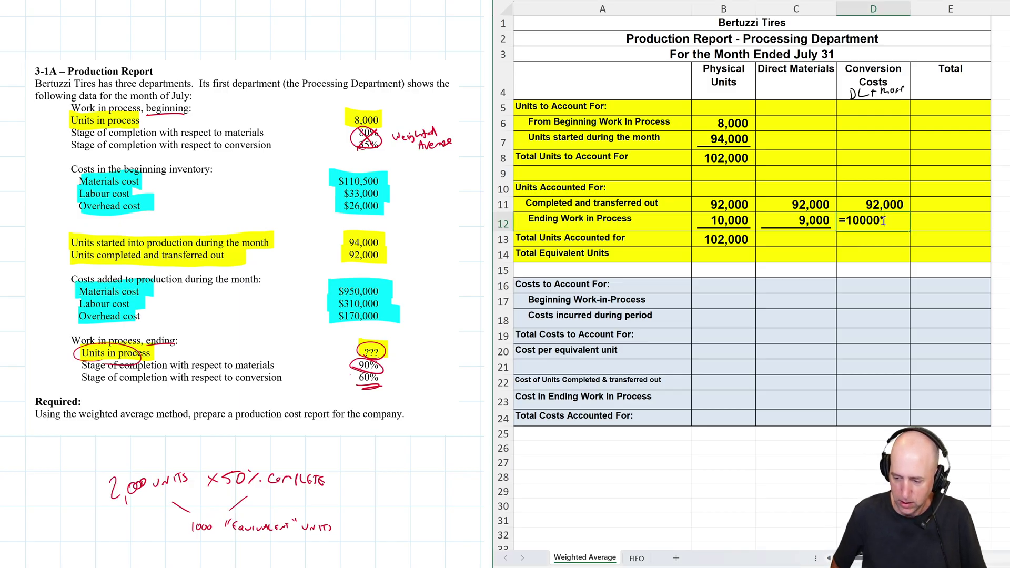
{"action": "type", "text": "*60%"}
Confirm 6,000 ending conversion units and total materials equivalent units as =C11+C12 (101,000).
{"action": "key", "text": "Return"}
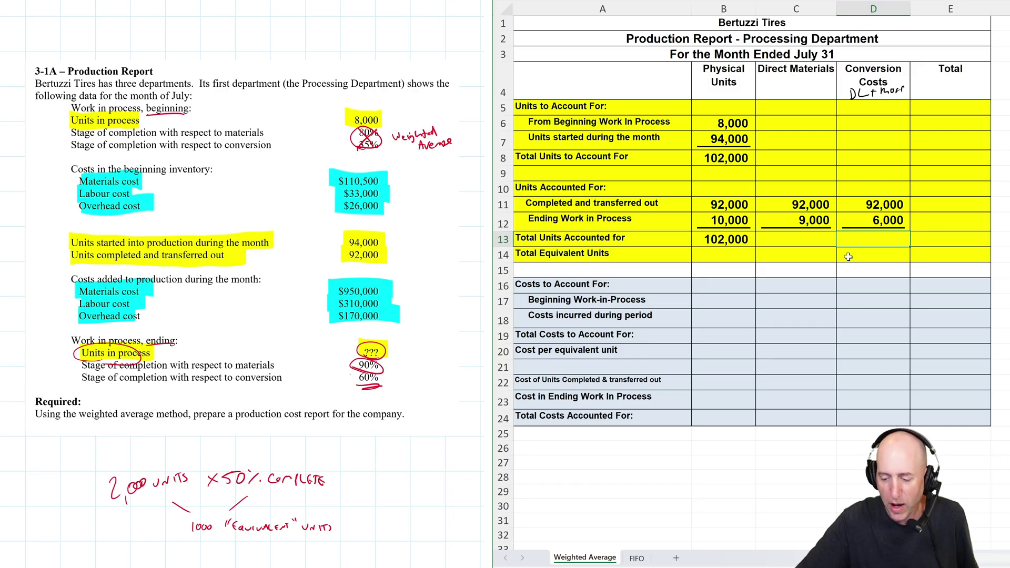
{"action": "left_click", "coordinate": [735, 240]}
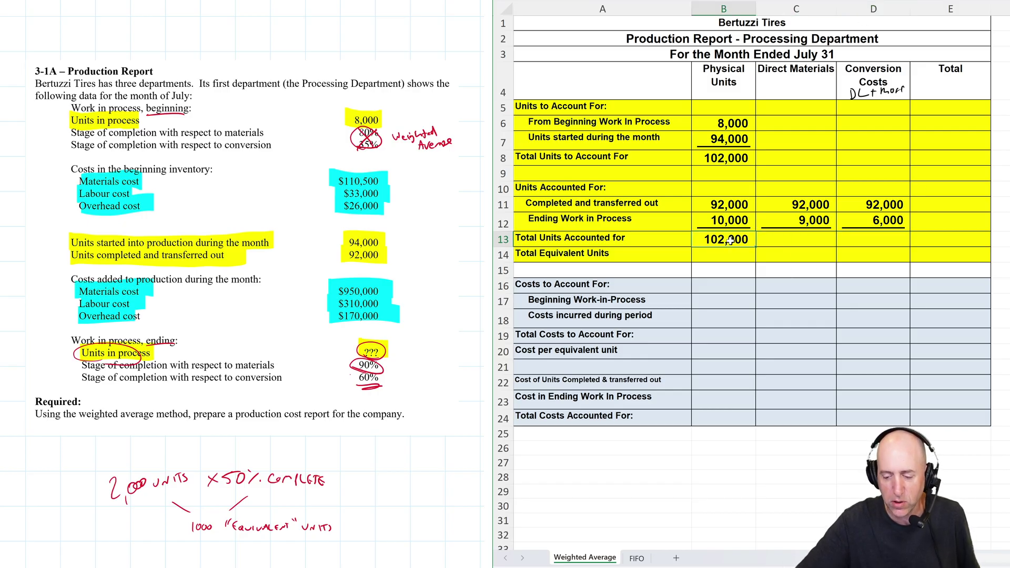
{"action": "left_click", "coordinate": [793, 254]}
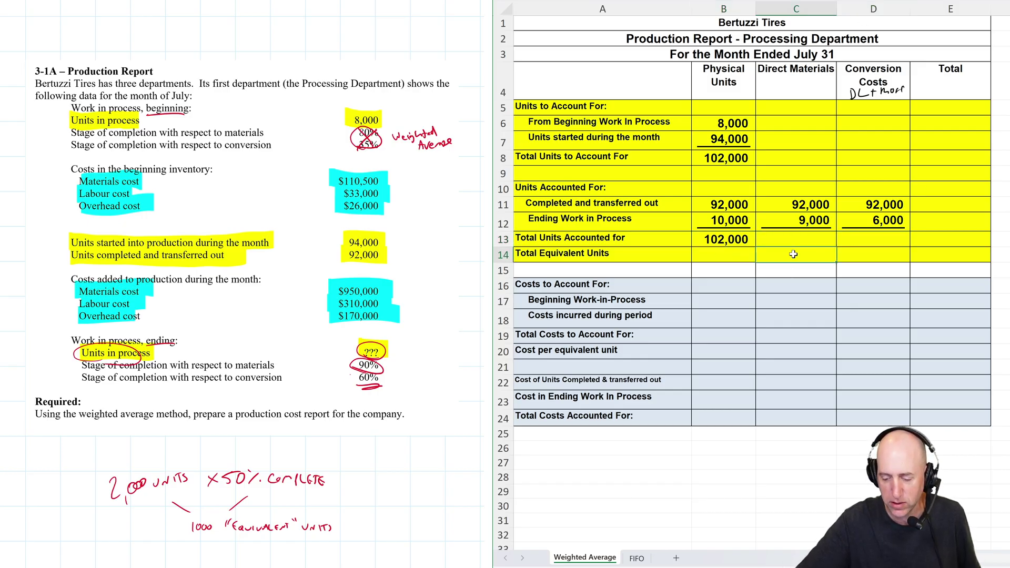
{"action": "type", "text": "="}
{"action": "left_click", "coordinate": [819, 203]}
{"action": "type", "text": "+C11"}
{"action": "left_click", "coordinate": [818, 218]}
{"action": "key", "text": "Return"}
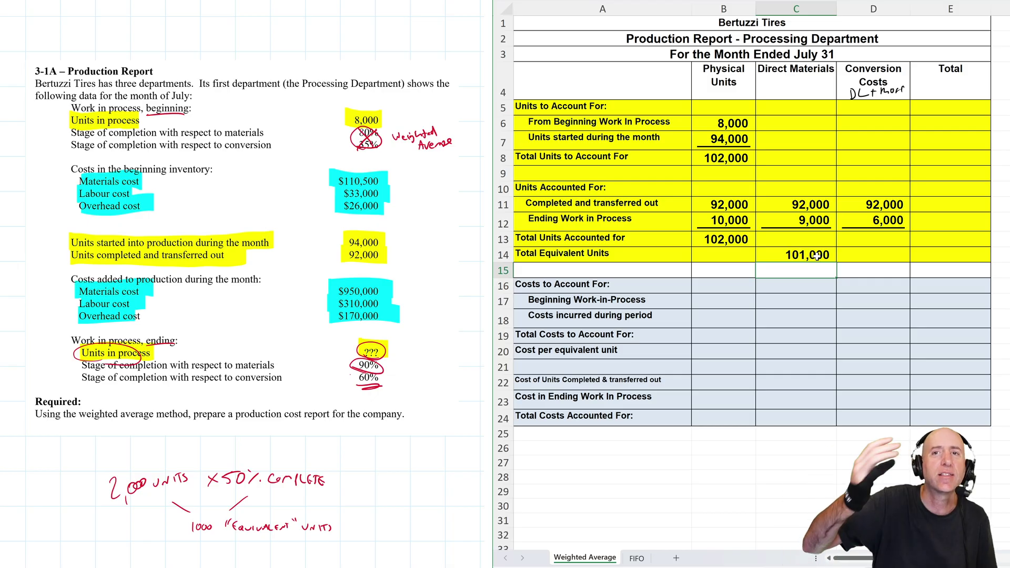
Total conversion equivalent units as =D11+D12, giving 98,000 in D14.
{"action": "left_click", "coordinate": [884, 258]}
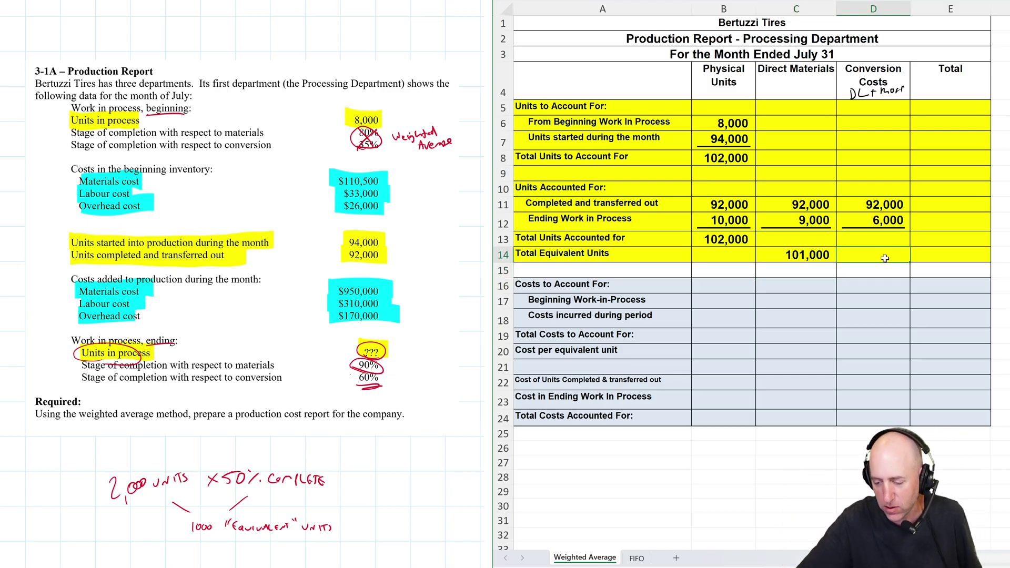
{"action": "type", "text": "="}
{"action": "left_click", "coordinate": [877, 208]}
{"action": "type", "text": "+"}
{"action": "left_click", "coordinate": [878, 219]}
{"action": "key", "text": "Return"}
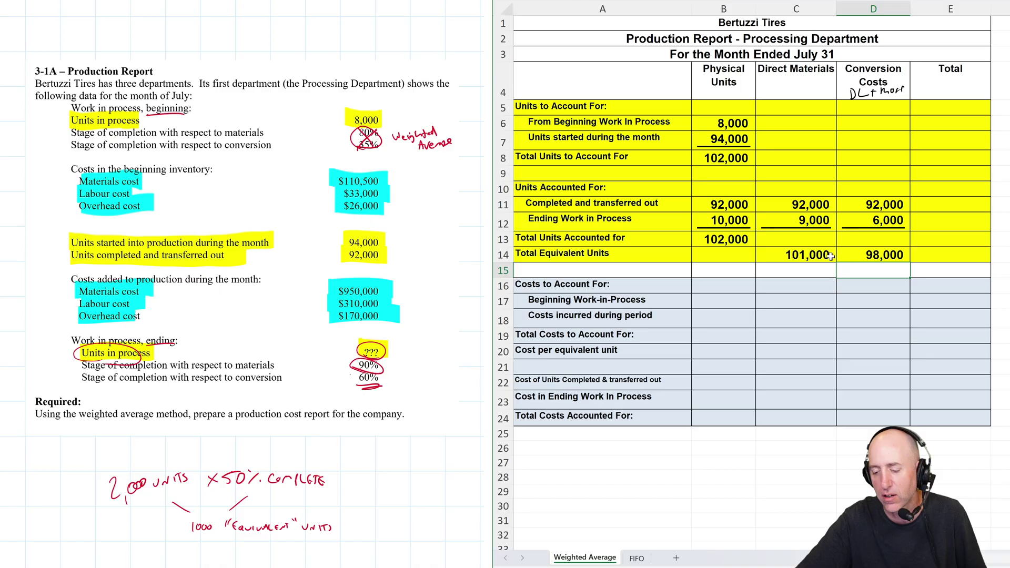
{"action": "left_click_drag", "start_coordinate": [818, 256], "coordinate": [869, 255]}
{"action": "left_click", "coordinate": [875, 287]}
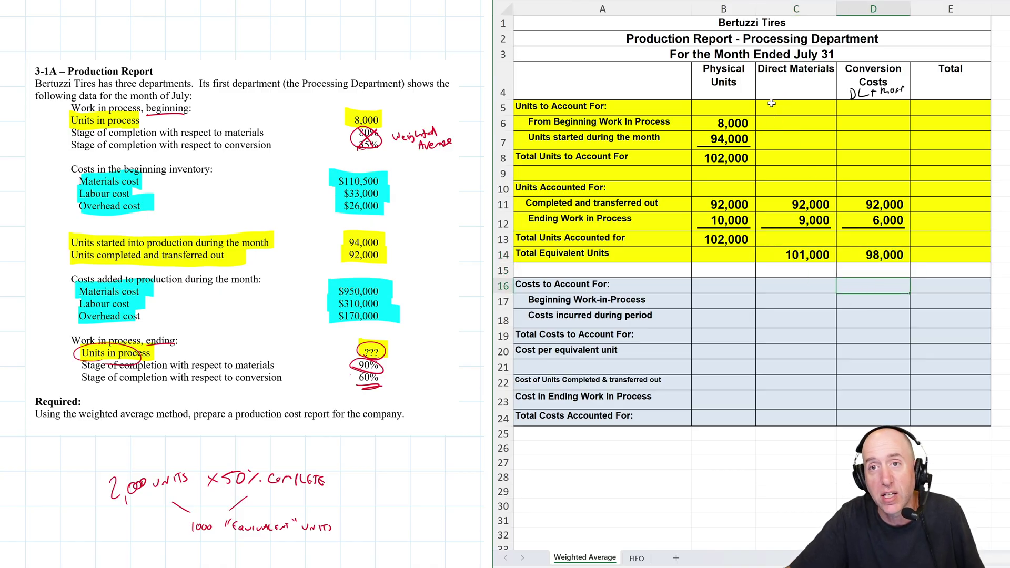
{"action": "mouse_move", "coordinate": [785, 106]}
{"action": "left_mouse_down"}
{"action": "mouse_move", "coordinate": [881, 148]}
{"action": "mouse_move", "coordinate": [897, 186]}
{"action": "left_mouse_up"}
{"action": "left_click_drag", "start_coordinate": [950, 109], "coordinate": [955, 254], "text": "shift"}
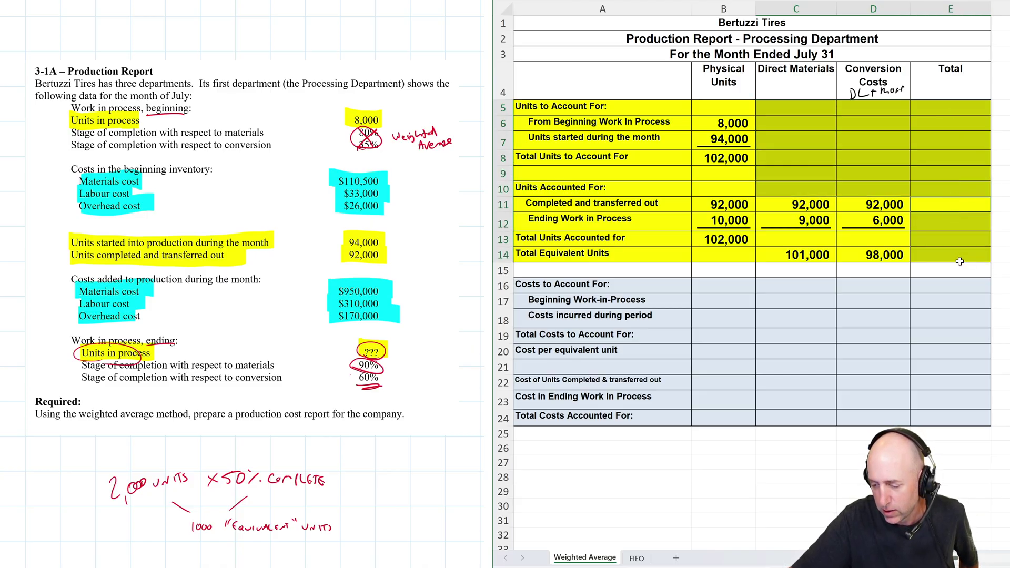
{"action": "right_click", "coordinate": [842, 146]}
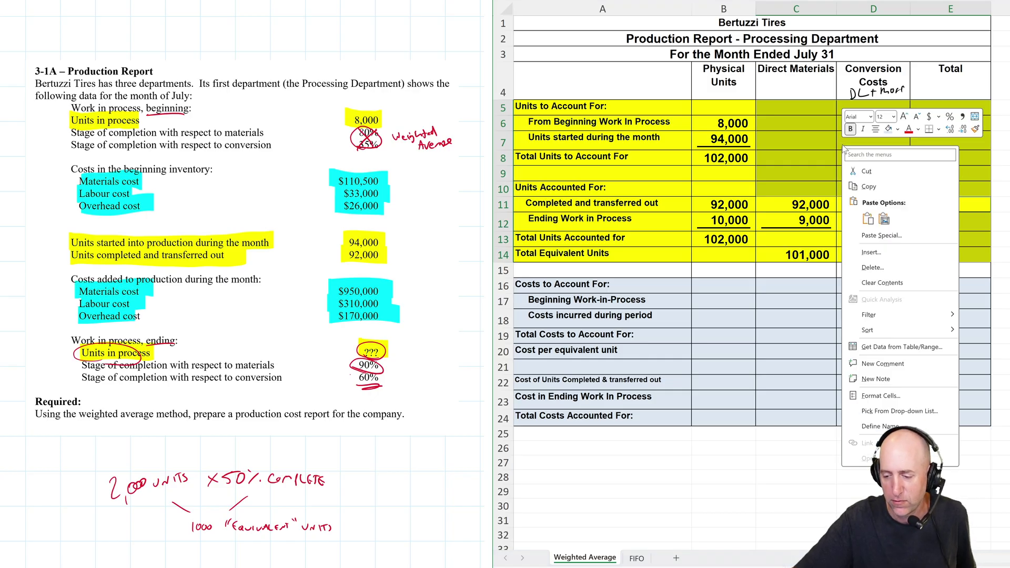
{"action": "left_click", "coordinate": [897, 131]}
{"action": "left_click", "coordinate": [879, 168]}
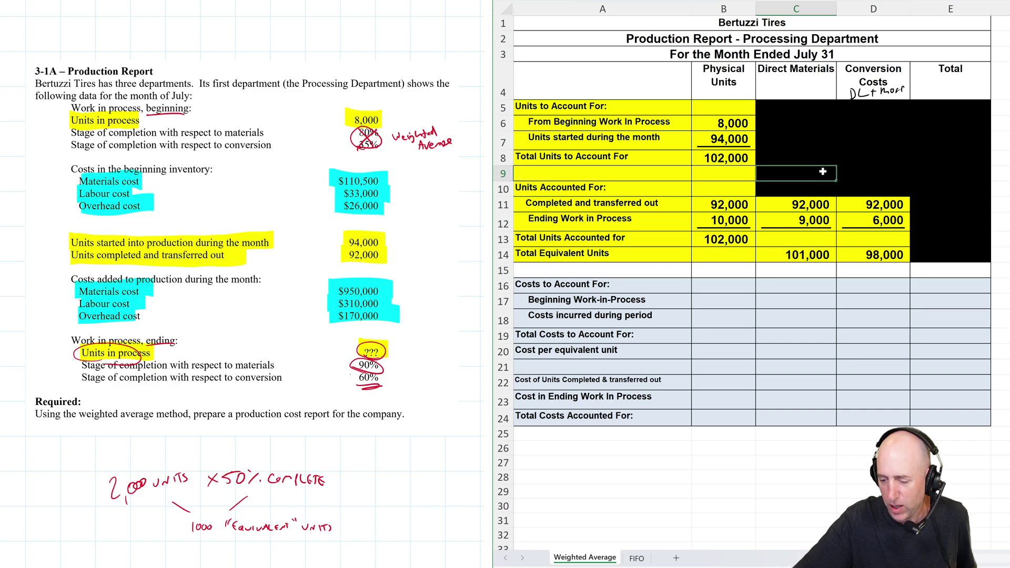
{"action": "left_click", "coordinate": [925, 288]}
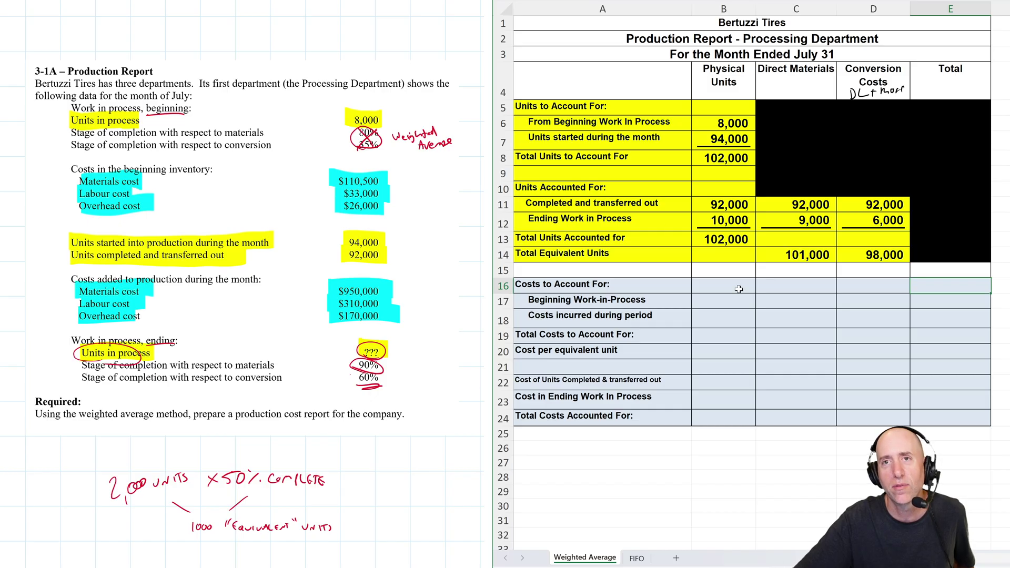
{"action": "key", "text": "ctrl+z"}
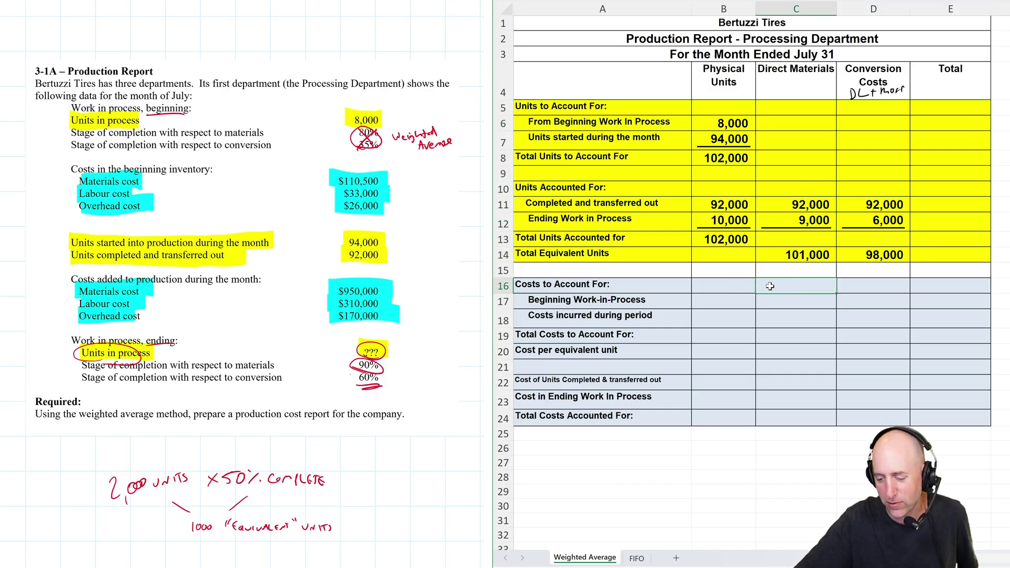
{"action": "left_click", "coordinate": [707, 301]}
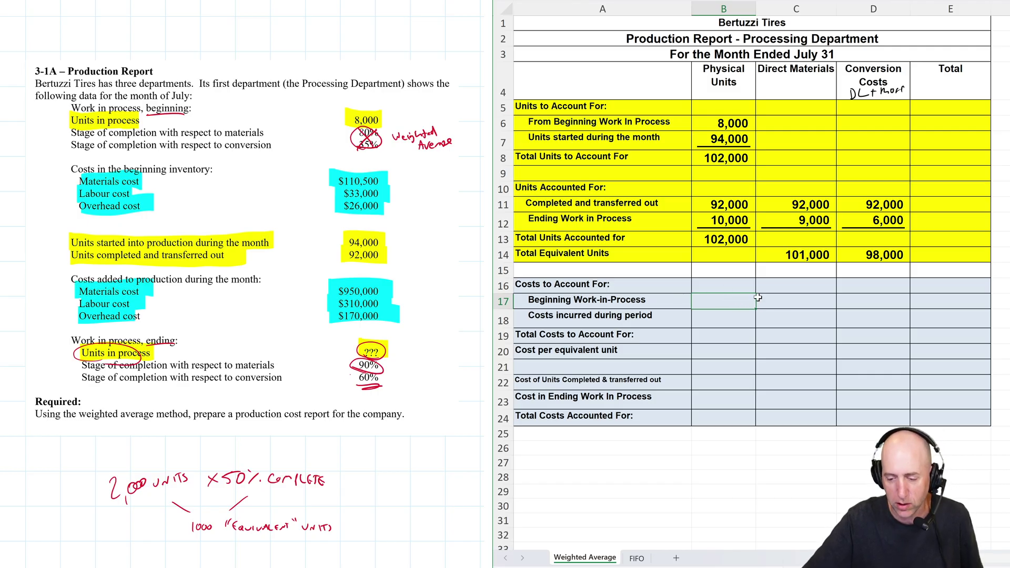
Enter beginning WIP costs: 110,500 for materials and +33000+26000 (59,000) for conversion.
{"action": "left_click", "coordinate": [787, 302]}
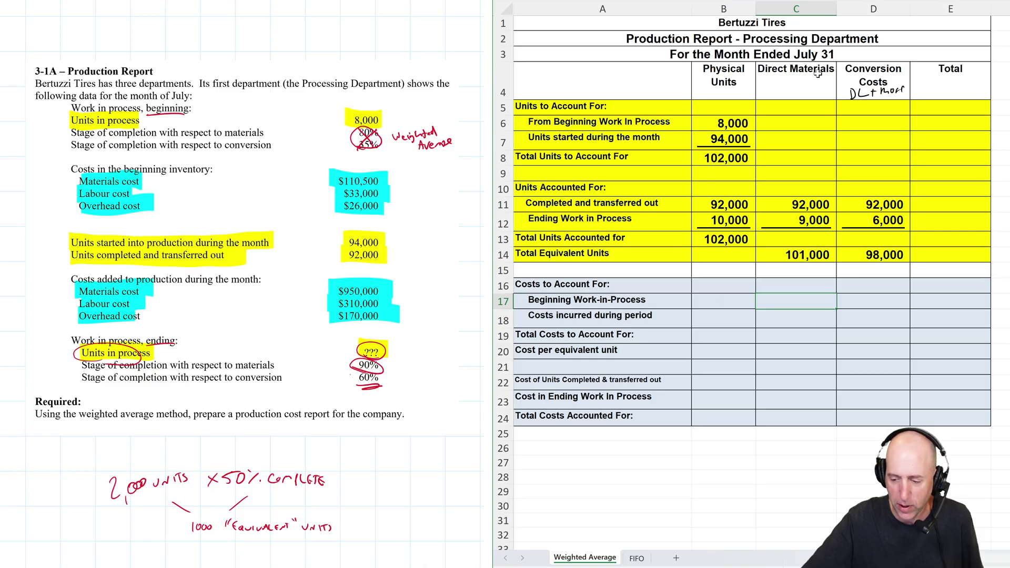
{"action": "left_click", "coordinate": [791, 11]}
{"action": "left_click", "coordinate": [807, 296]}
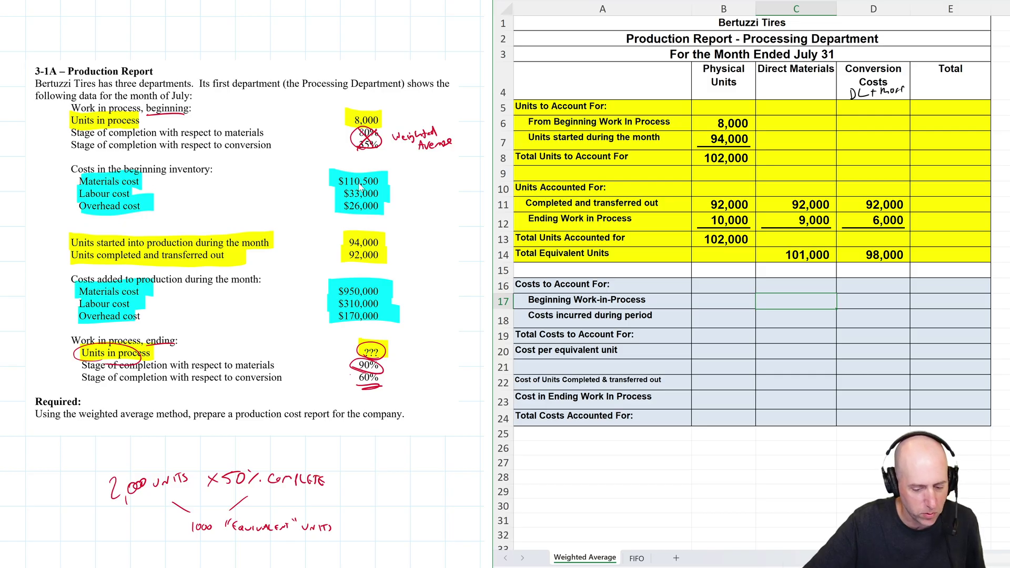
{"action": "type", "text": "110,500"}
{"action": "key", "text": "Tab"}
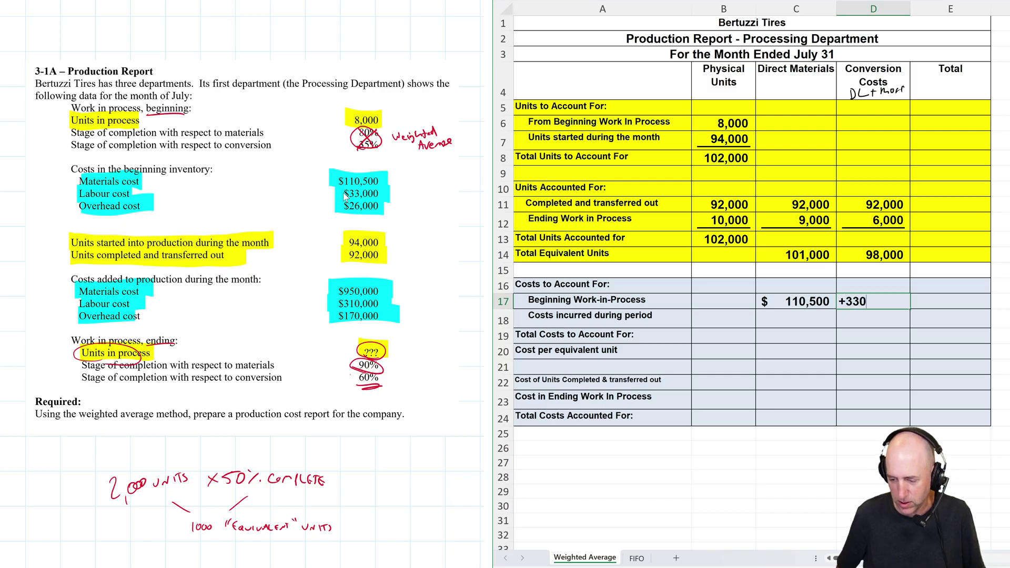
{"action": "type", "text": "+33000+26000"}
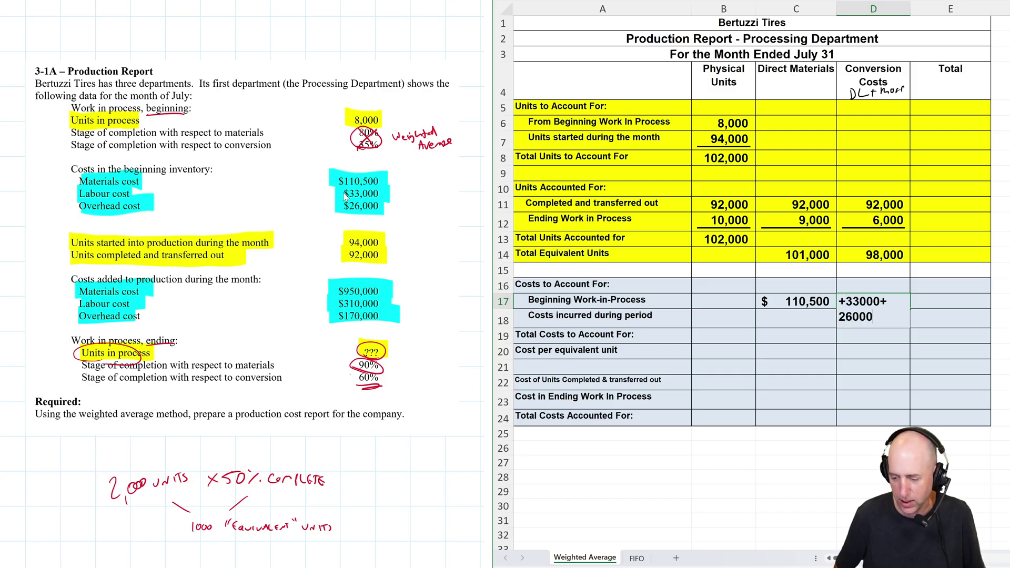
{"action": "key", "text": "Return"}
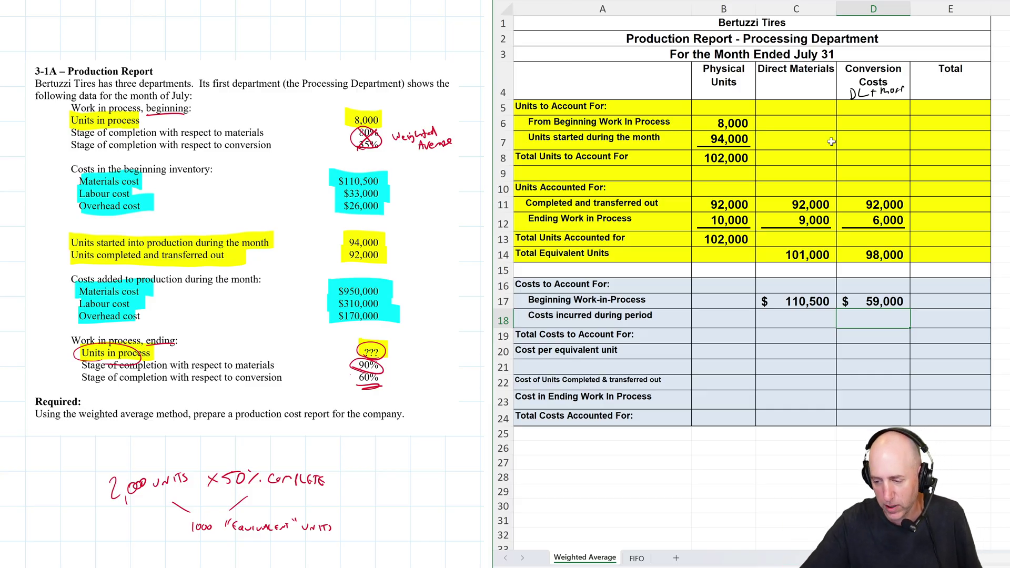
Total the beginning work-in-process costs in E17 as C17+D17, giving $169,500.
{"action": "left_click", "coordinate": [952, 298]}
{"action": "type", "text": "+"}
{"action": "left_click", "coordinate": [828, 302]}
{"action": "type", "text": "+"}
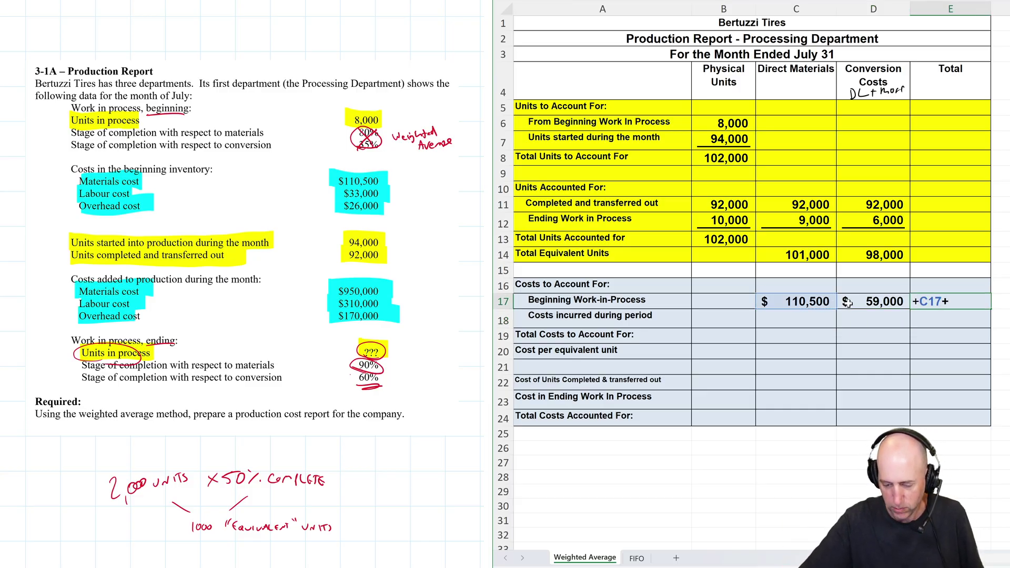
{"action": "left_click", "coordinate": [882, 304]}
{"action": "key", "text": "Return"}
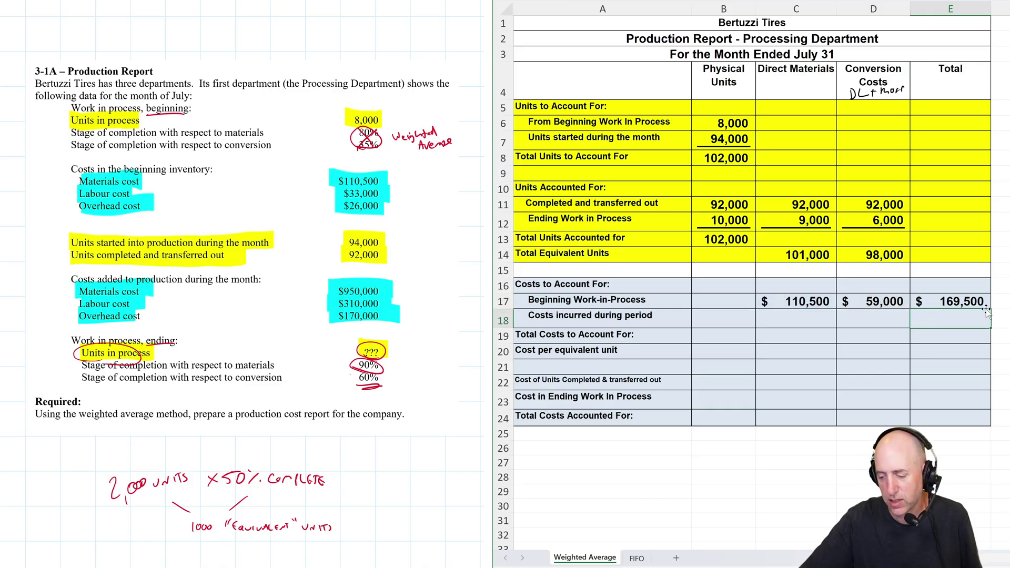
Enter costs incurred: 950,000 for materials and +310000+170000 (480,000) for conversion.
{"action": "left_click", "coordinate": [810, 322]}
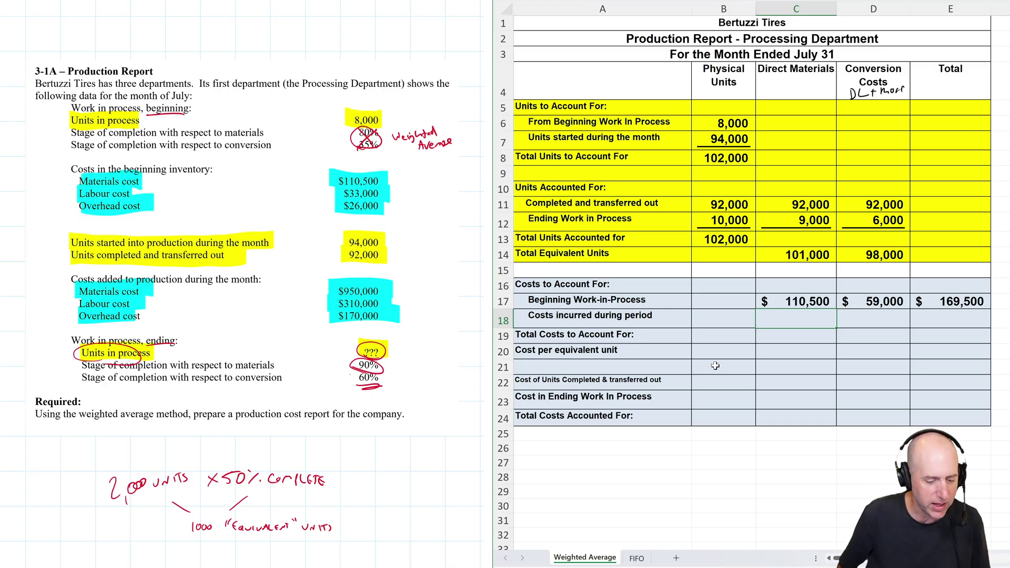
{"action": "type", "text": "950000"}
{"action": "key", "text": "Return"}
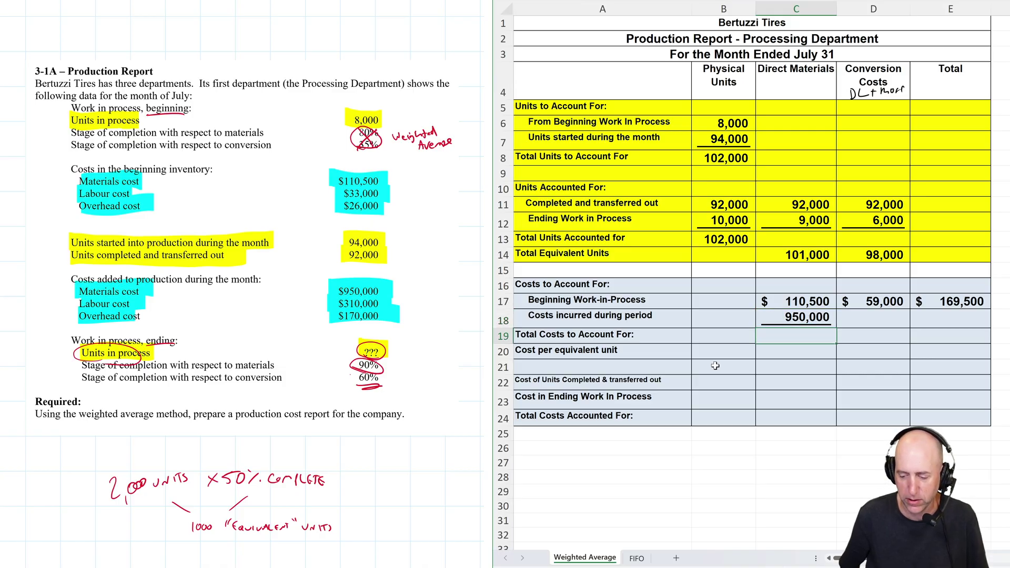
{"action": "key", "text": "Up"}
{"action": "key", "text": "Right"}
{"action": "type", "text": "+310000"}
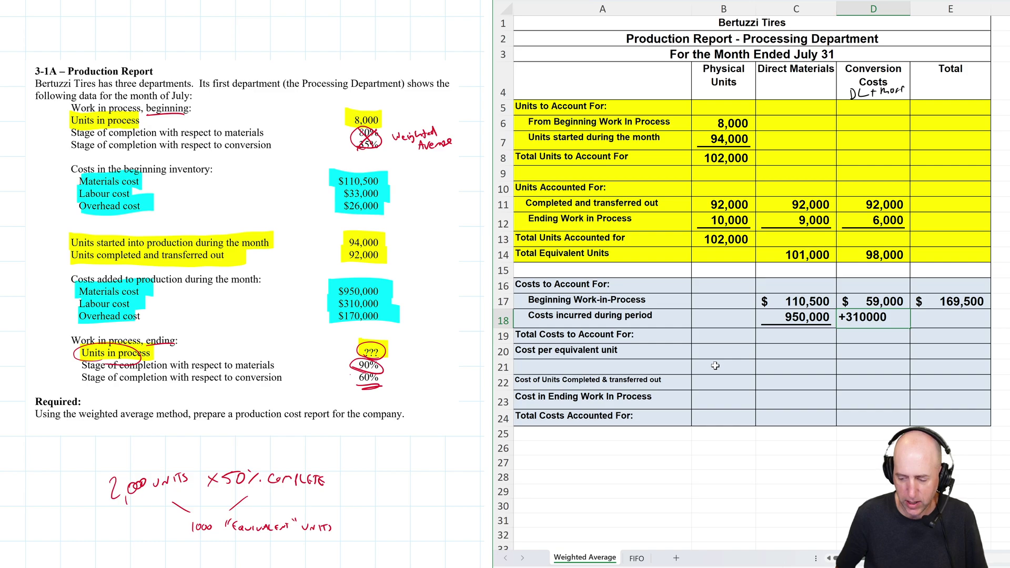
{"action": "type", "text": "+17000"}
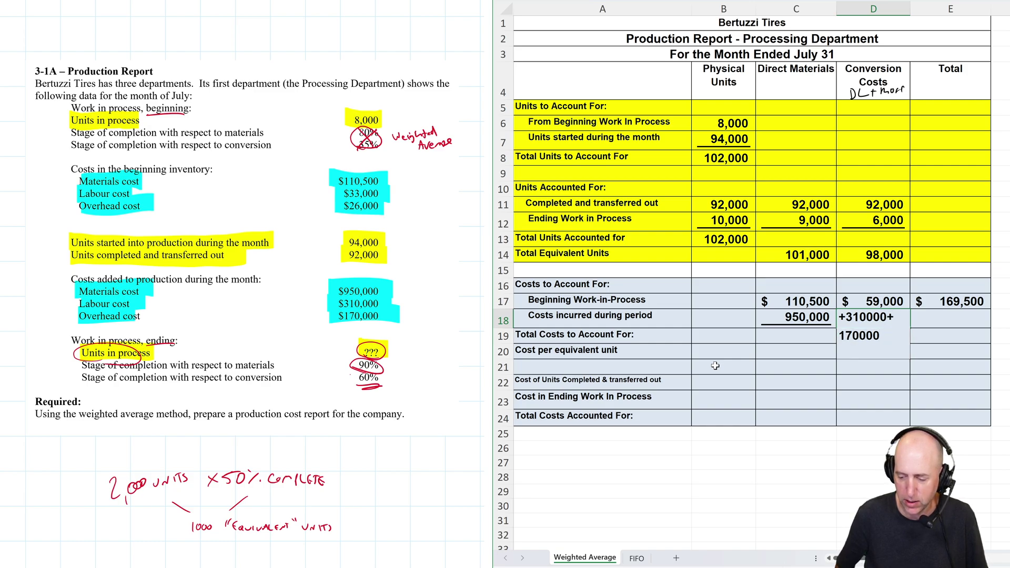
{"action": "type", "text": "0"}
{"action": "key", "text": "Return"}
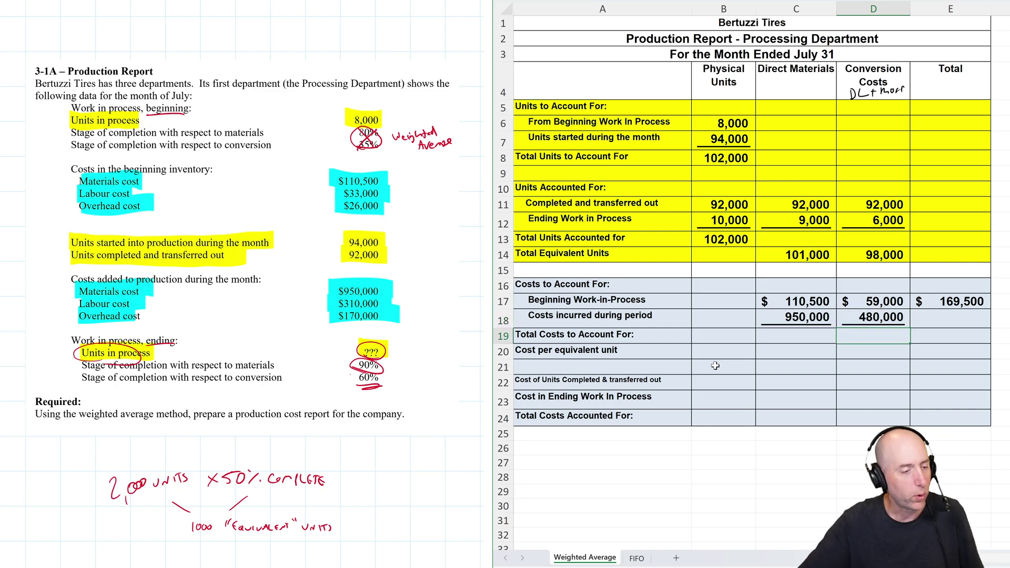
Total the costs incurred in E18 as C18+D18, giving 1,430,000.
{"action": "left_click", "coordinate": [957, 322]}
{"action": "type", "text": "+"}
{"action": "left_click", "coordinate": [798, 320]}
{"action": "type", "text": "+"}
{"action": "left_click", "coordinate": [885, 319]}
{"action": "key", "text": "Return"}
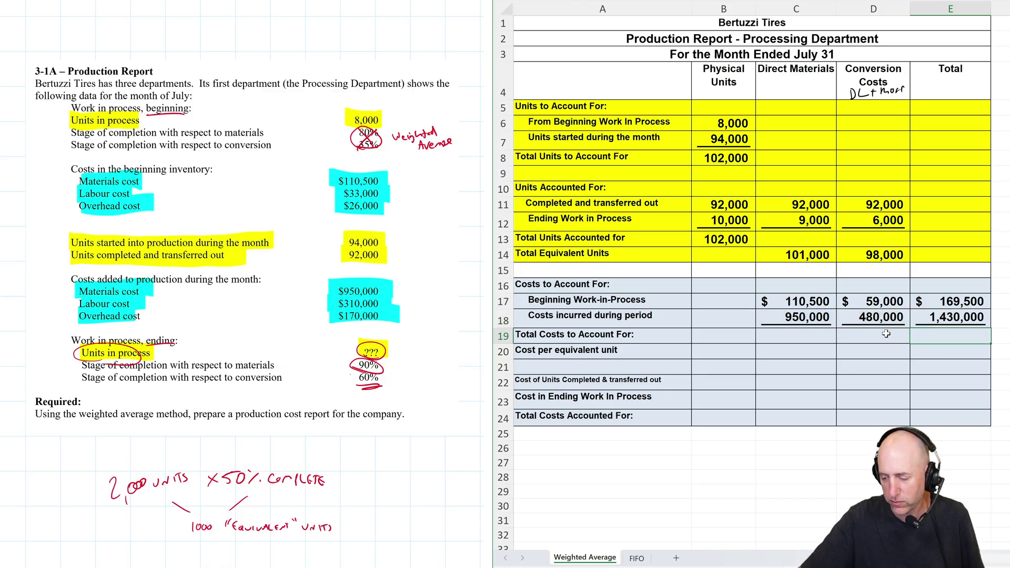
Sum rows 17 and 18 for total materials (1,060,500) and total conversion costs to account for.
{"action": "left_click", "coordinate": [812, 339]}
{"action": "type", "text": "+"}
{"action": "left_click", "coordinate": [799, 304]}
{"action": "type", "text": "+"}
{"action": "left_click", "coordinate": [800, 317]}
{"action": "key", "text": "Return"}
{"action": "left_click", "coordinate": [859, 337]}
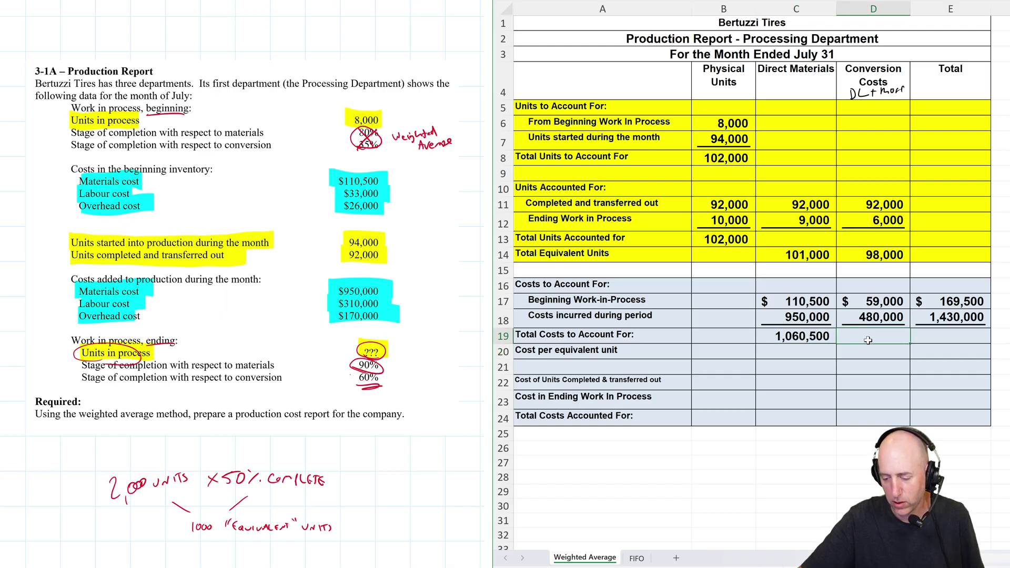
{"action": "type", "text": "+"}
{"action": "left_click", "coordinate": [869, 299]}
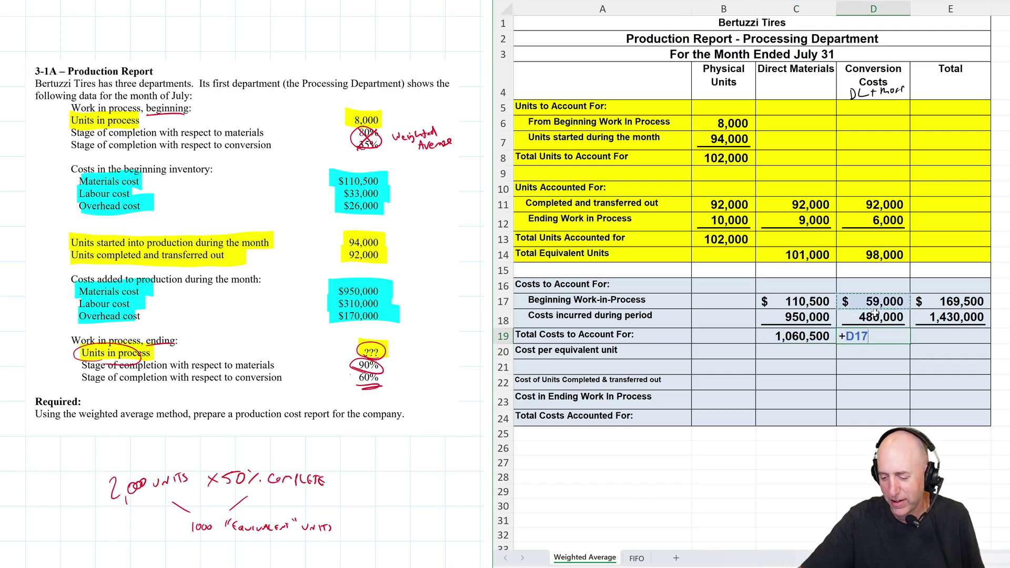
{"action": "type", "text": "+"}
{"action": "left_click", "coordinate": [874, 314]}
{"action": "key", "text": "Return"}
Add the materials and conversion totals for grand total costs to account for of 1,599,500.
{"action": "left_click", "coordinate": [939, 331]}
{"action": "type", "text": "+"}
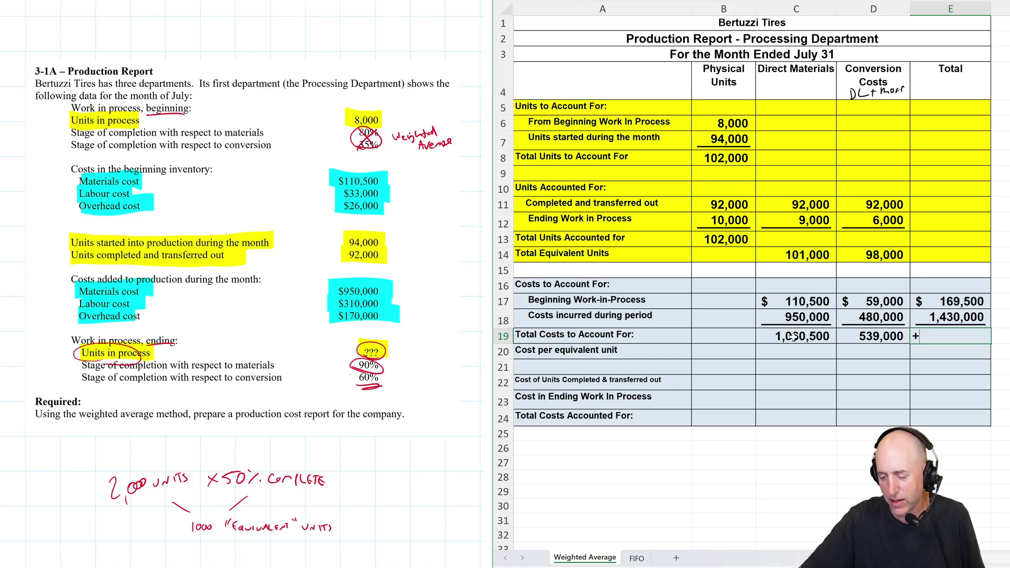
{"action": "left_click", "coordinate": [789, 336]}
{"action": "type", "text": "+"}
{"action": "left_click", "coordinate": [853, 336]}
{"action": "key", "text": "Return"}
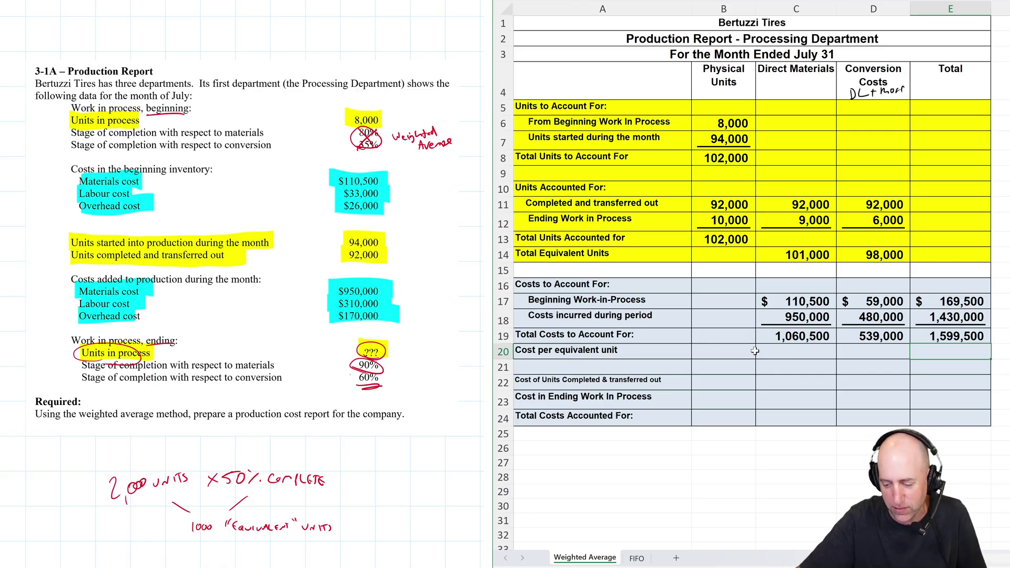
Shade the cost-per-equivalent-unit row orange.
{"action": "left_click", "coordinate": [790, 351]}
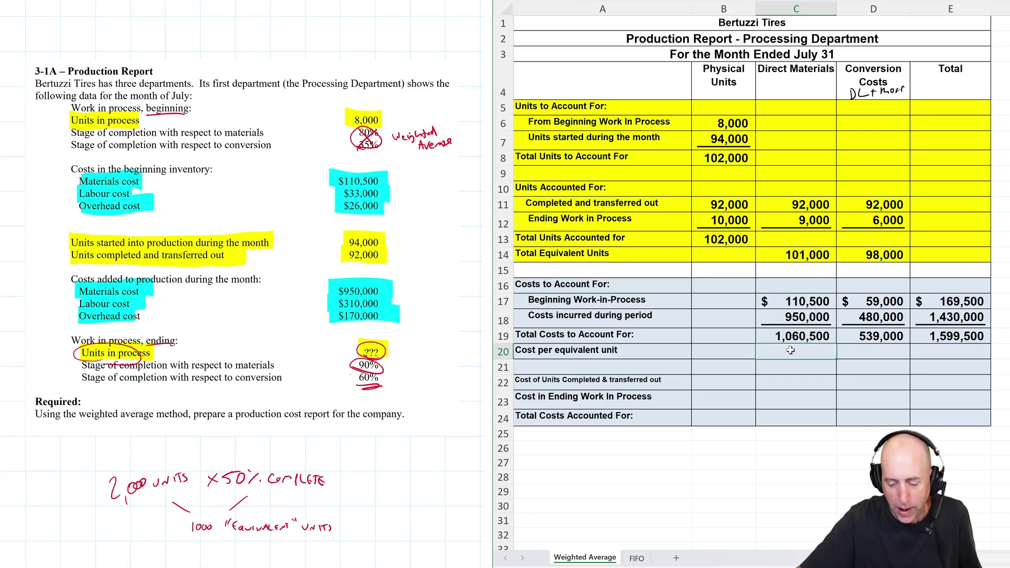
{"action": "left_click_drag", "start_coordinate": [697, 352], "coordinate": [922, 353]}
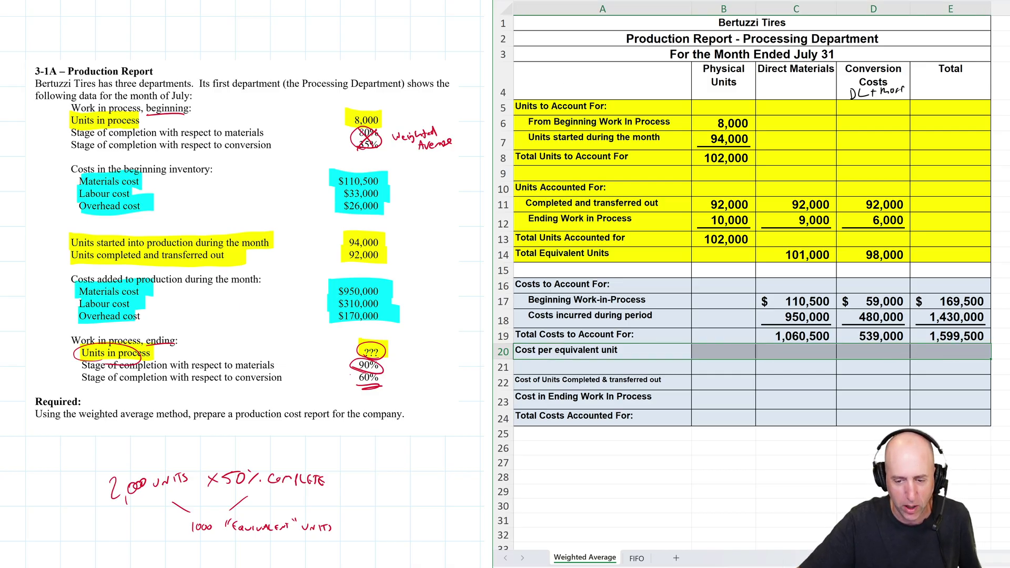
{"action": "key", "text": "F4"}
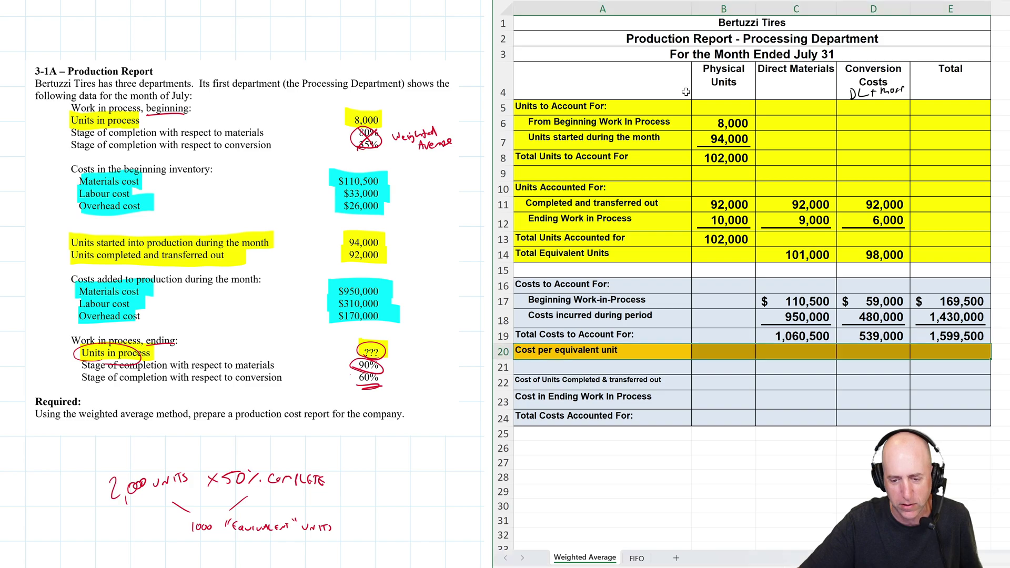
Divide total materials cost 1,060,500 by 101,000 equivalent units (=C19/C14) for 10.5000.
{"action": "left_click", "coordinate": [806, 356]}
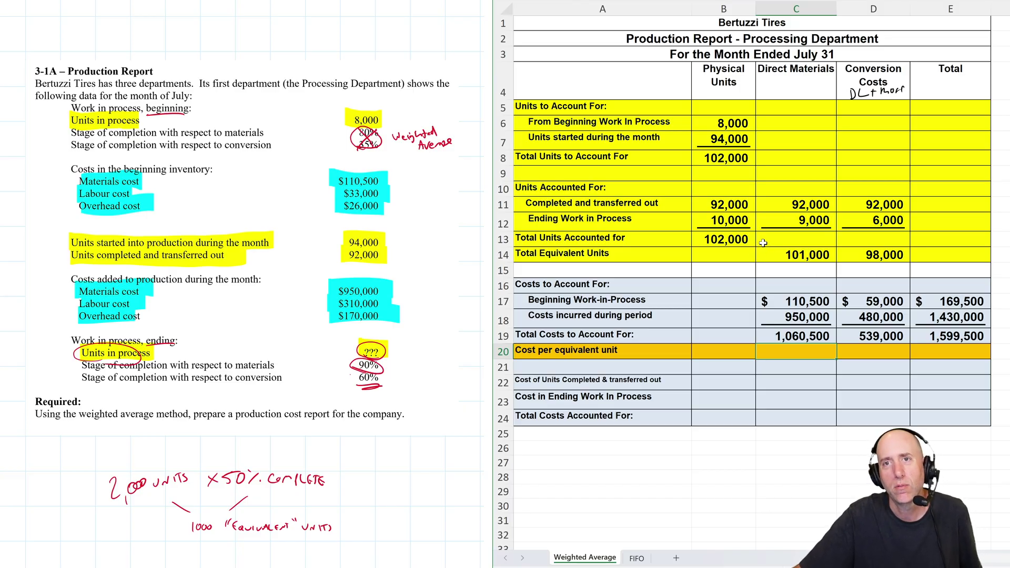
{"action": "left_click", "coordinate": [809, 340]}
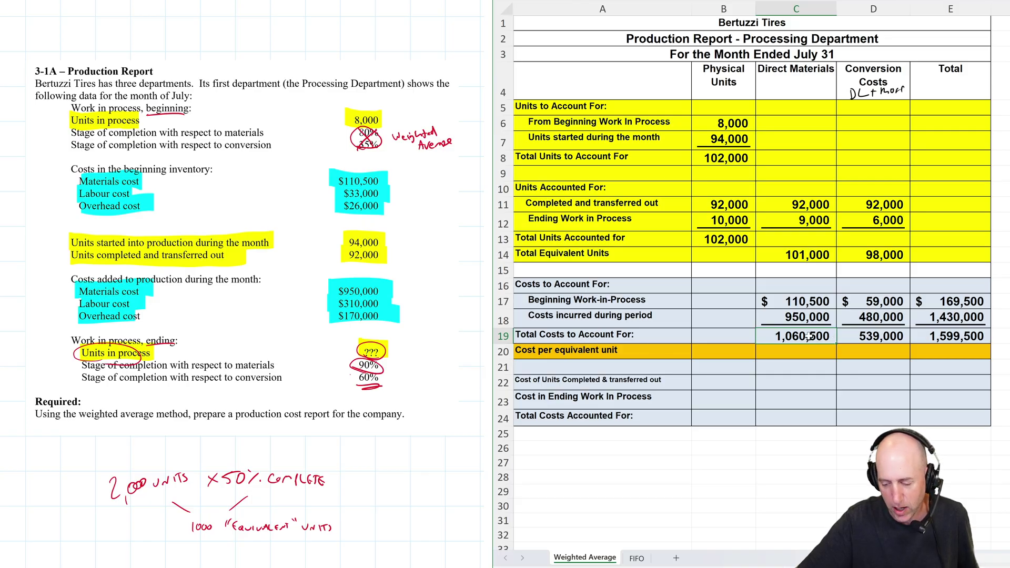
{"action": "left_click", "coordinate": [808, 260]}
{"action": "left_click", "coordinate": [786, 349]}
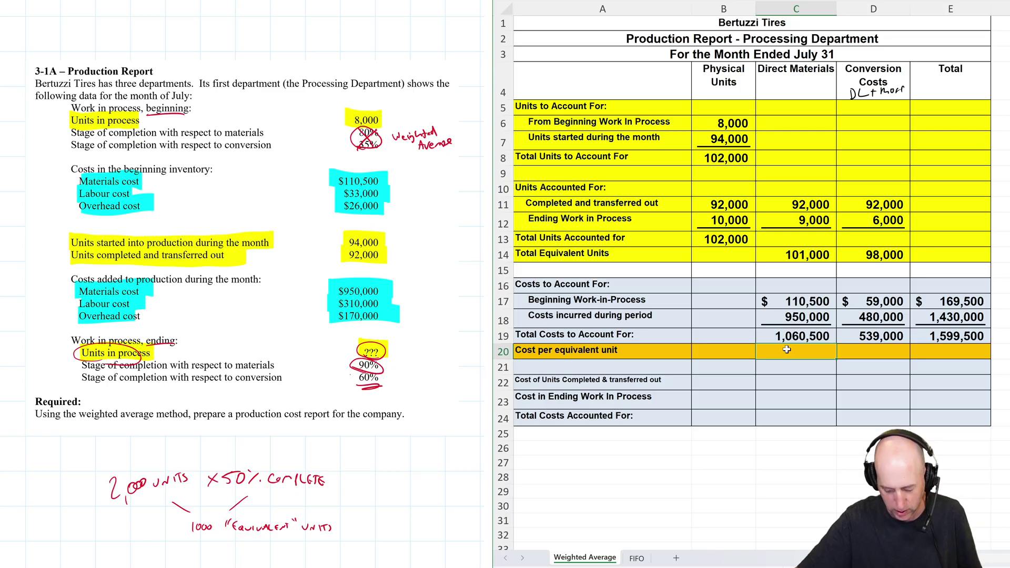
{"action": "type", "text": "="}
{"action": "left_click", "coordinate": [783, 336]}
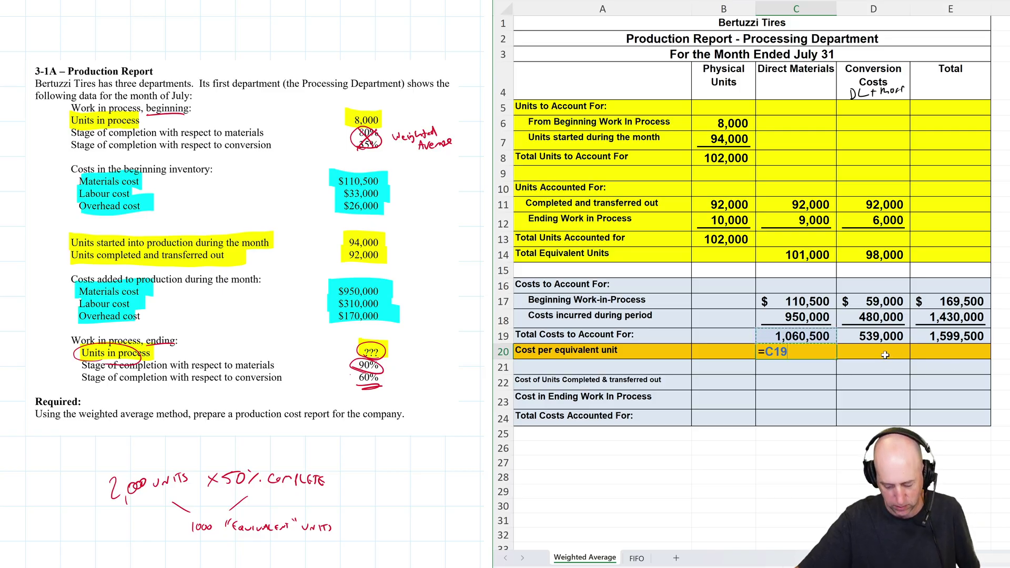
{"action": "type", "text": "/"}
{"action": "left_click", "coordinate": [822, 257]}
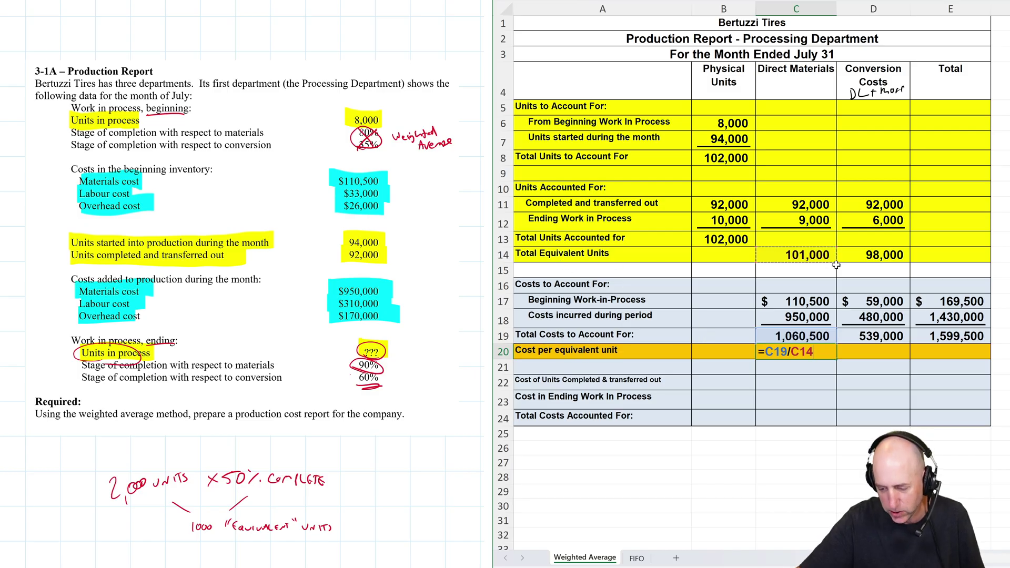
{"action": "key", "text": "Return"}
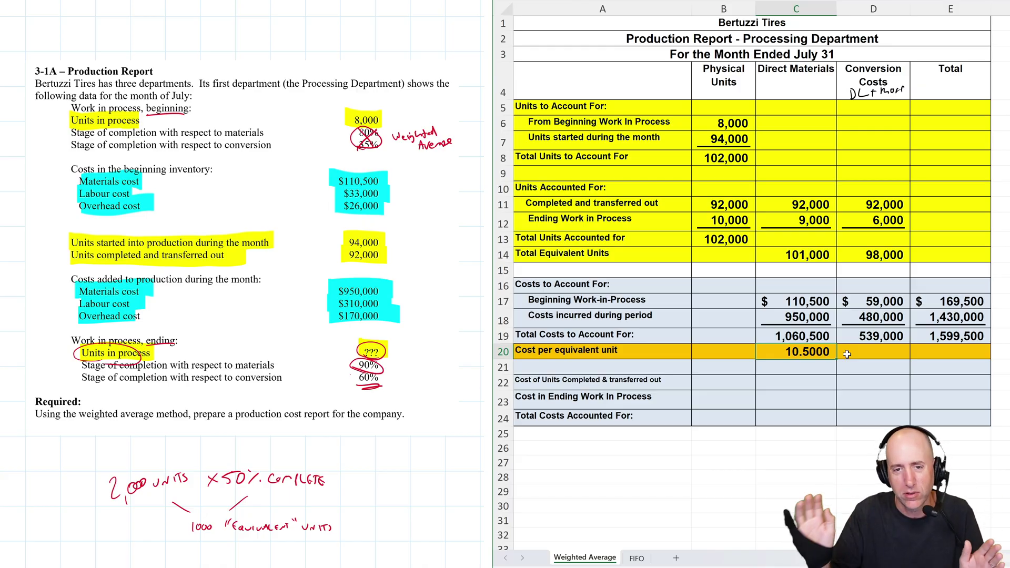
Enter =D19/D14 in D20 for a conversion cost of 5.500 per equivalent unit.
{"action": "left_click", "coordinate": [851, 355]}
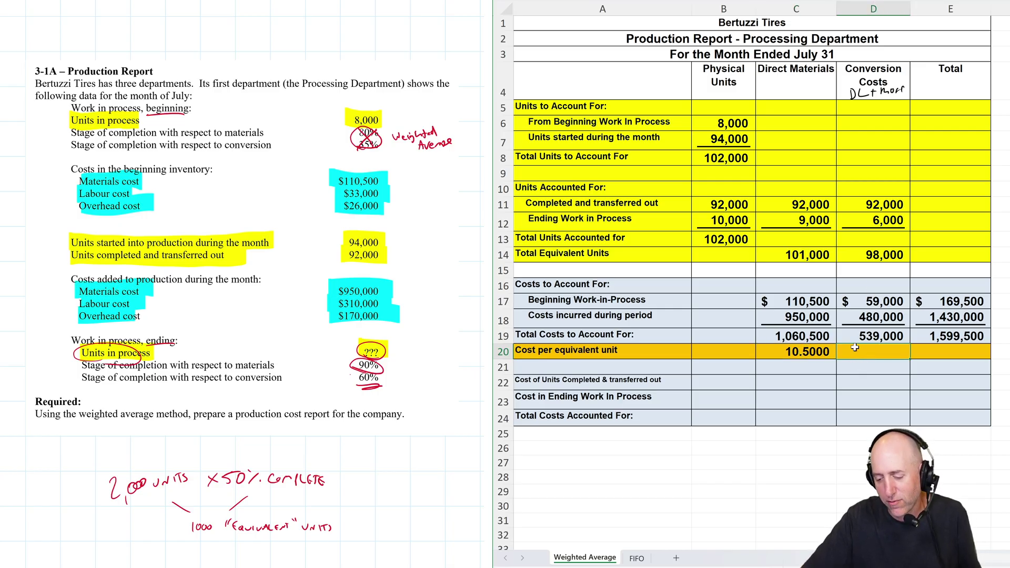
{"action": "type", "text": "="}
{"action": "left_click", "coordinate": [877, 341]}
{"action": "type", "text": "/"}
{"action": "left_click", "coordinate": [882, 256]}
{"action": "key", "text": "Return"}
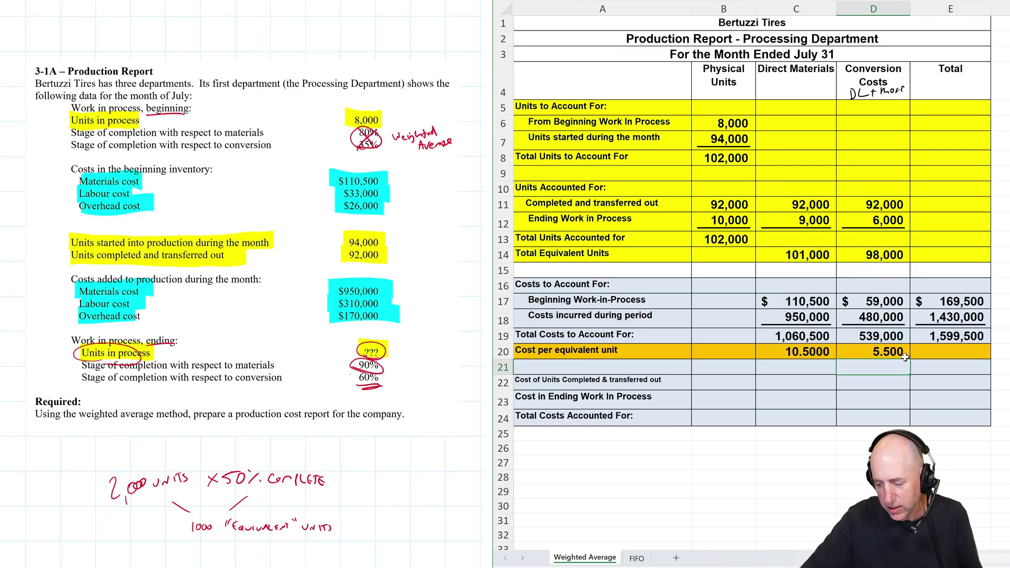
Add materials and conversion unit costs in E20 for a total cost per unit of 16.0000.
{"action": "left_click", "coordinate": [942, 349]}
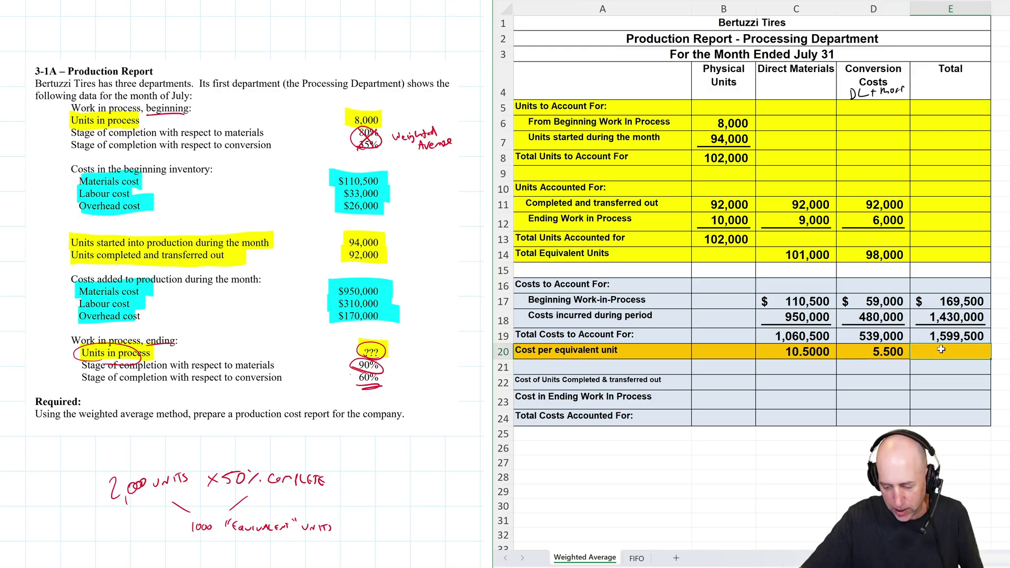
{"action": "left_click", "coordinate": [950, 340]}
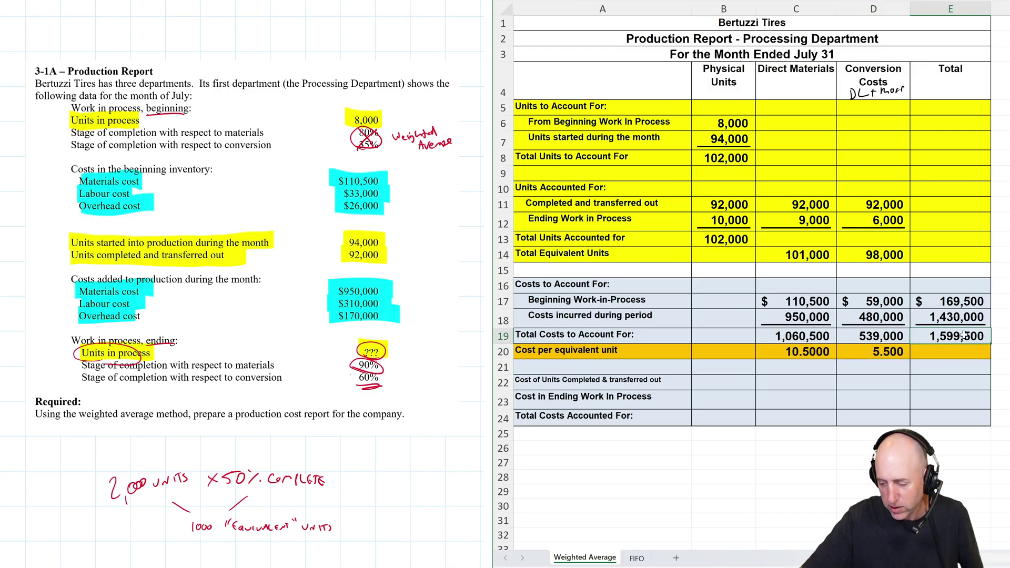
{"action": "left_click", "coordinate": [951, 253]}
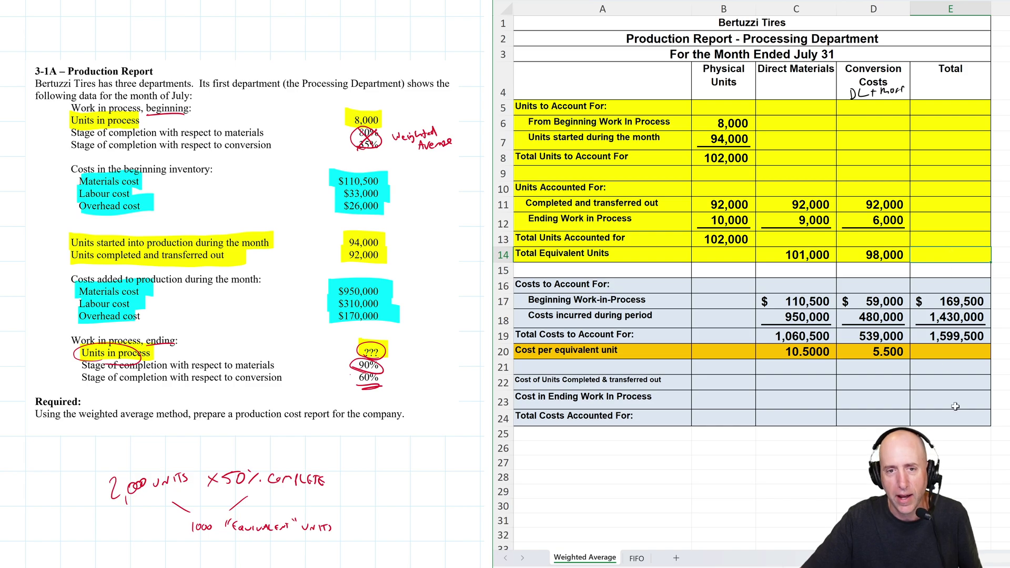
{"action": "left_click", "coordinate": [945, 351]}
{"action": "type", "text": "+"}
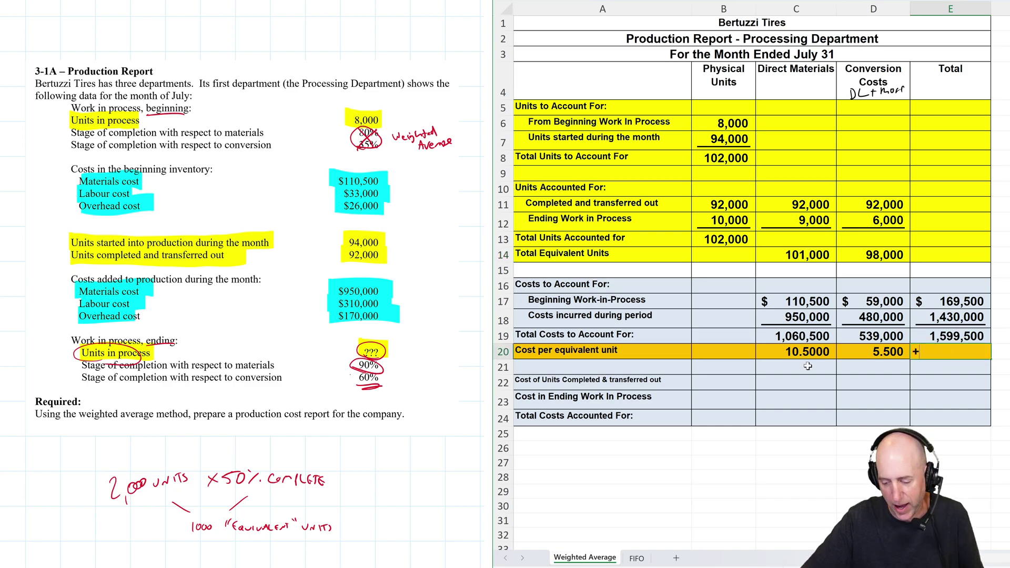
{"action": "left_click", "coordinate": [805, 351]}
{"action": "type", "text": "+"}
{"action": "left_click", "coordinate": [873, 352]}
{"action": "key", "text": "Return"}
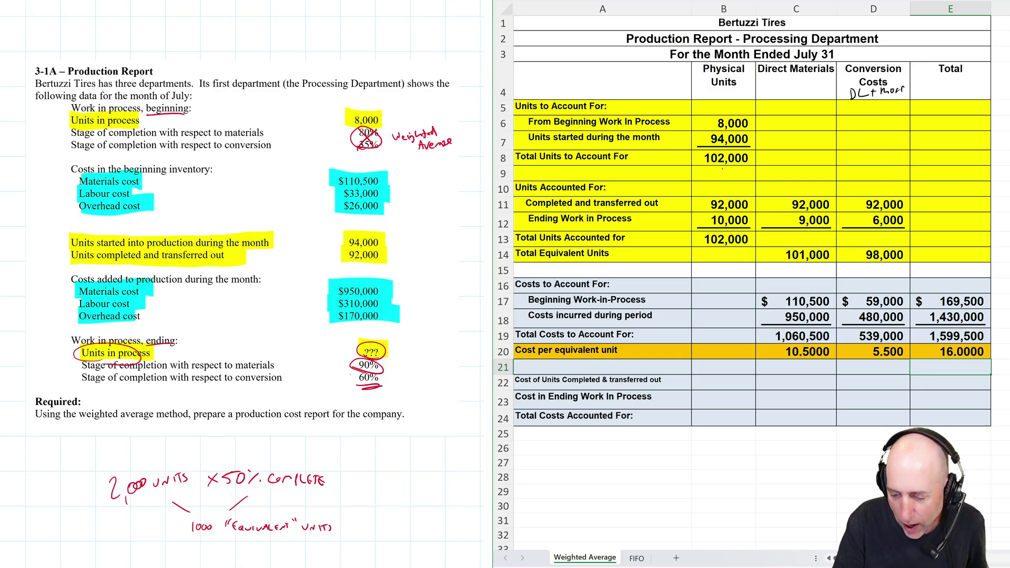
{"action": "left_click_drag", "start_coordinate": [710, 182], "coordinate": [720, 168]}
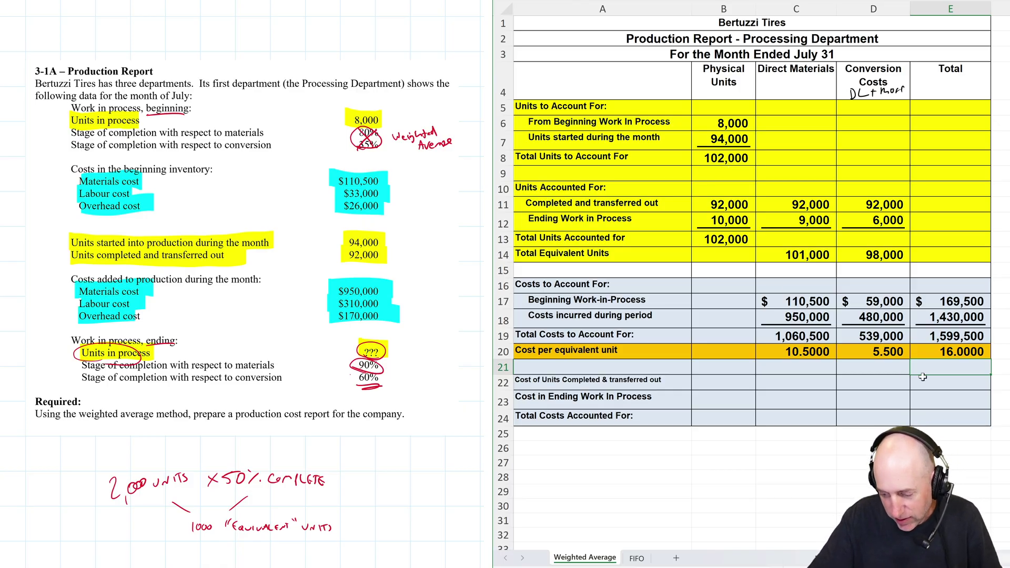
{"action": "left_click", "coordinate": [785, 388]}
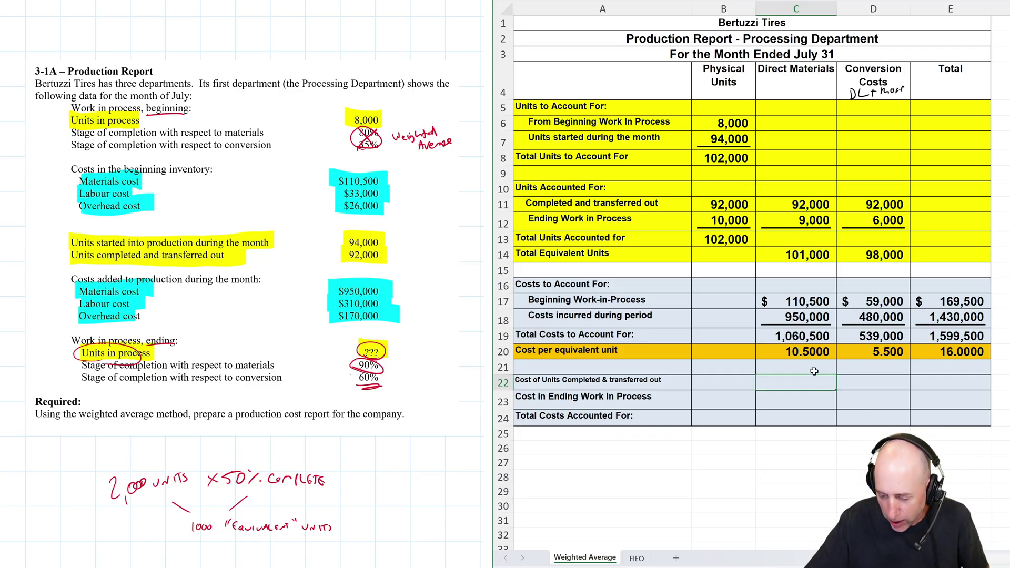
Compute the materials transferred-out cost as cost per unit times 92,000 units, giving 966,000.
{"action": "left_click", "coordinate": [548, 384]}
{"action": "left_click", "coordinate": [771, 388]}
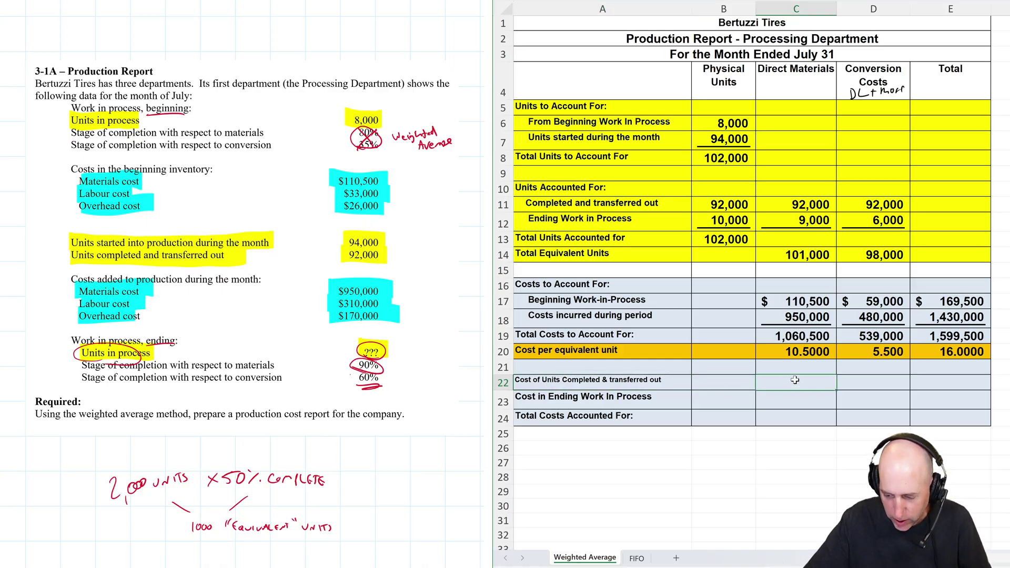
{"action": "type", "text": "="}
{"action": "left_click", "coordinate": [807, 352]}
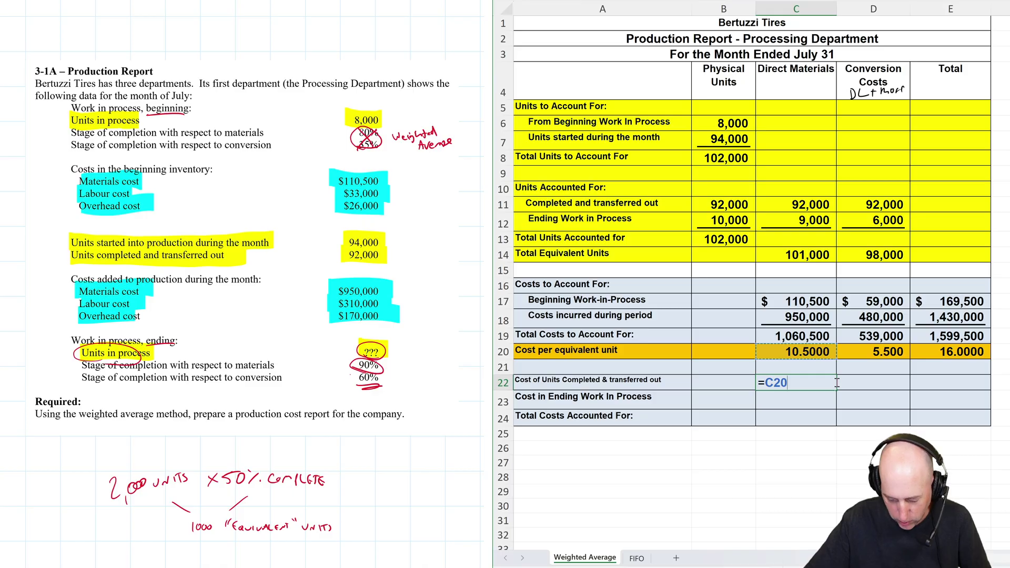
{"action": "type", "text": "*"}
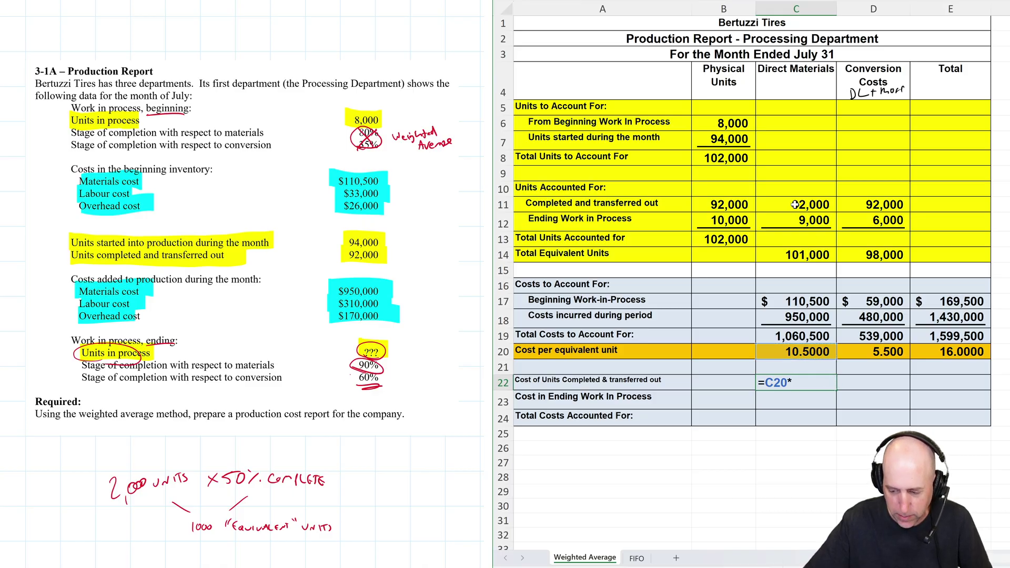
{"action": "left_click", "coordinate": [812, 205]}
{"action": "key", "text": "Return"}
Enter =D20*D11 for 506,000 conversion cost and AutoSum the 1,472,000 transferred-out total.
{"action": "left_click", "coordinate": [856, 380]}
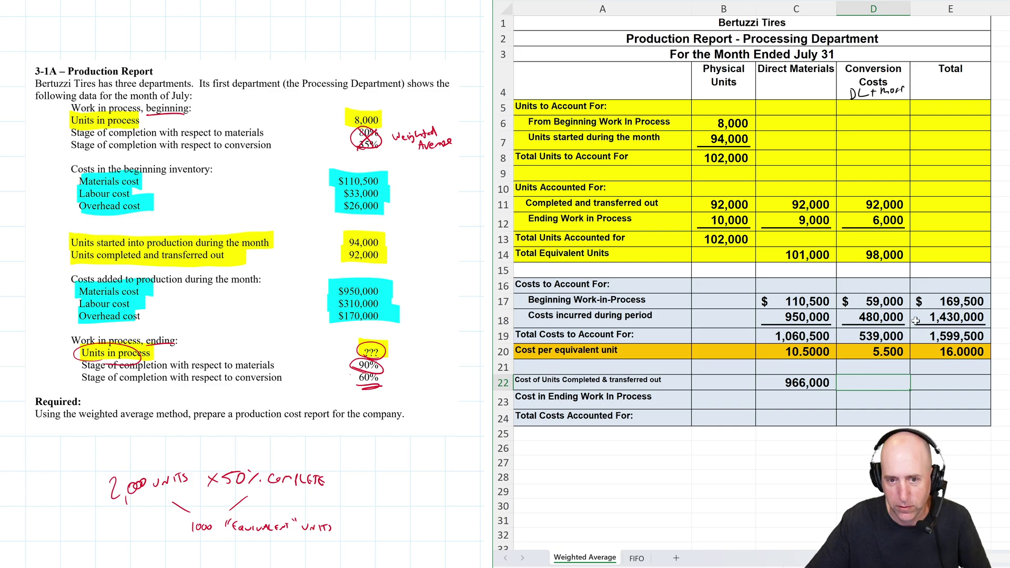
{"action": "type", "text": "=D20*"}
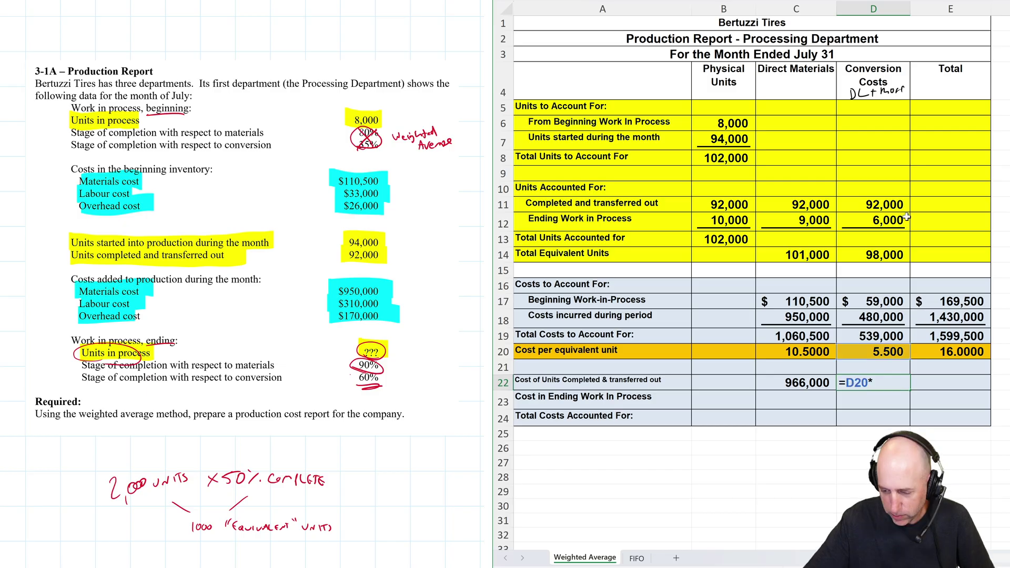
{"action": "left_click", "coordinate": [900, 207]}
{"action": "key", "text": "Return"}
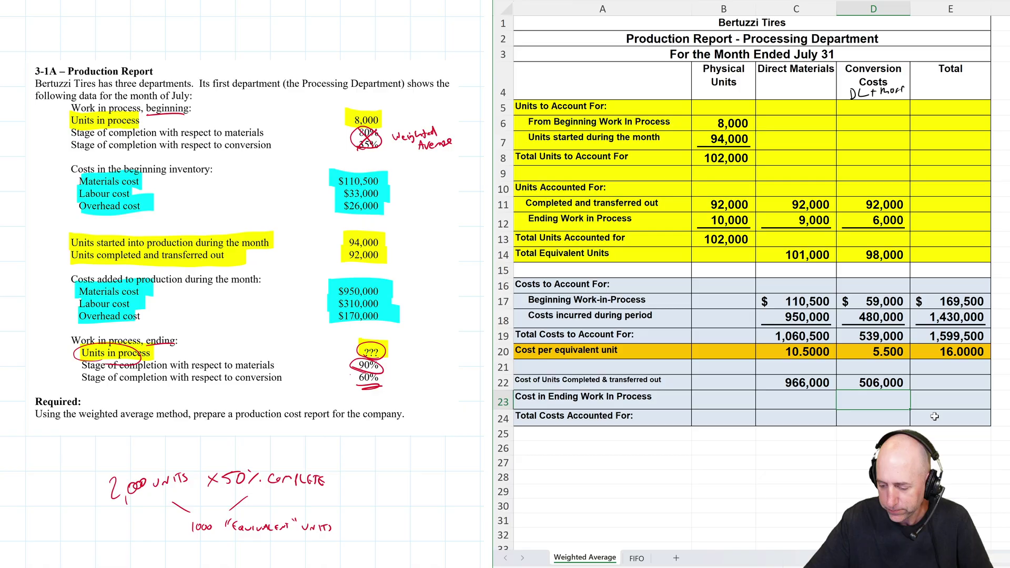
{"action": "key", "text": "Up"}
{"action": "key", "text": "Right"}
{"action": "key", "text": "alt+equal"}
{"action": "key", "text": "Return"}
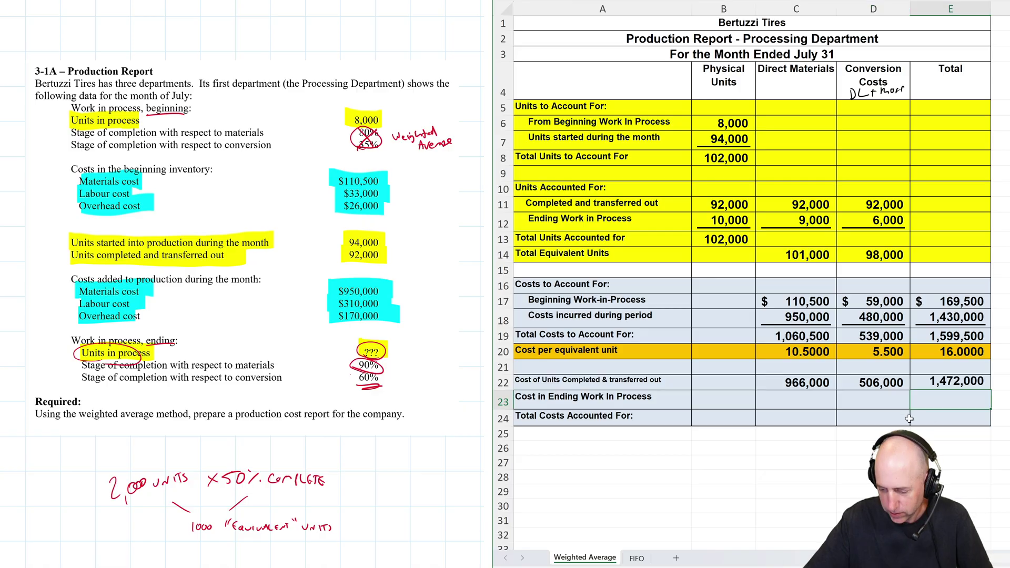
{"action": "key", "text": "Left"}
{"action": "key", "text": "Left"}
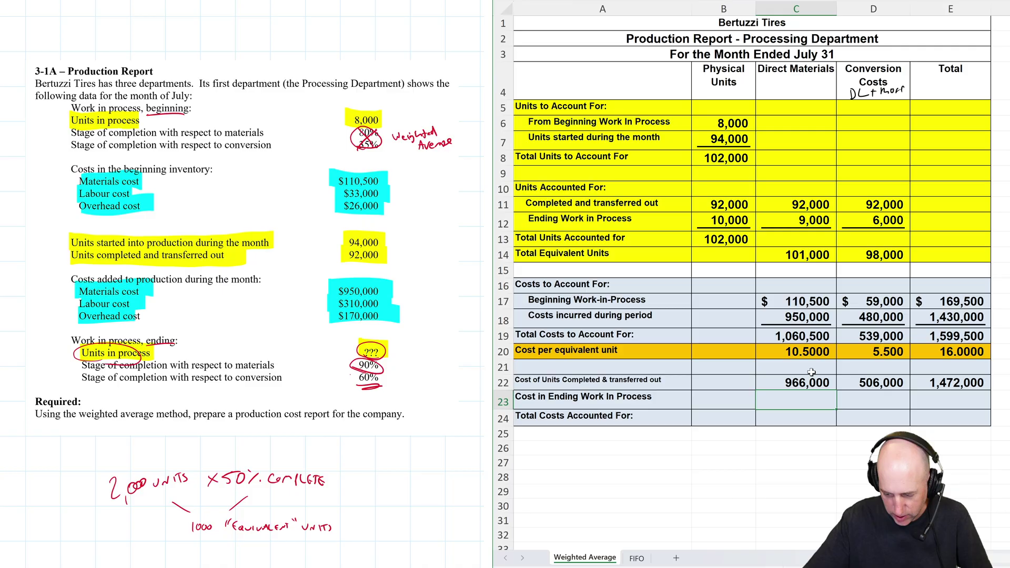
Cost ending work in process: 94,500 materials (9,000 units) and 33,000 conversion (6,000 units).
{"action": "type", "text": "="}
{"action": "left_click", "coordinate": [794, 356]}
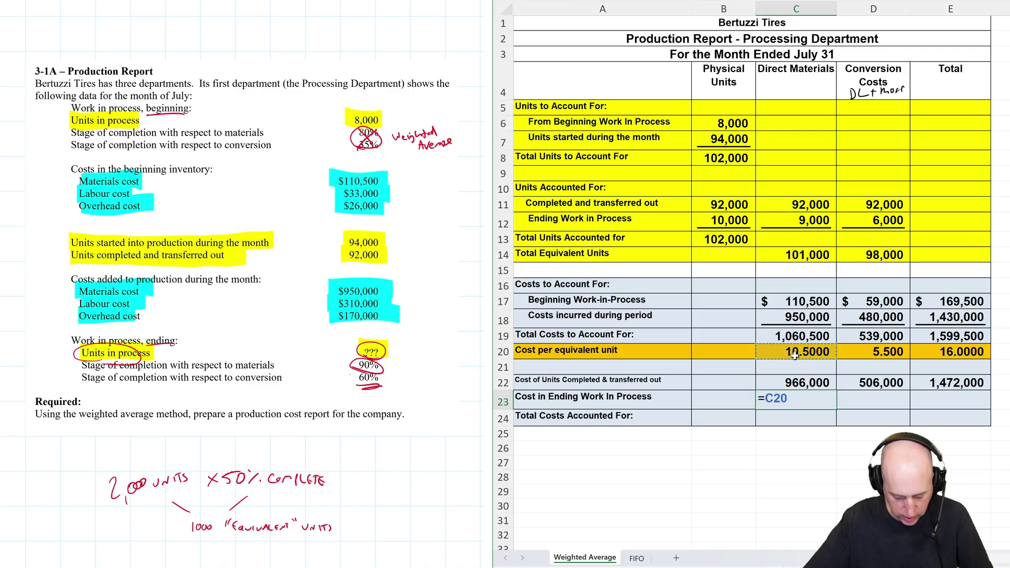
{"action": "type", "text": "*"}
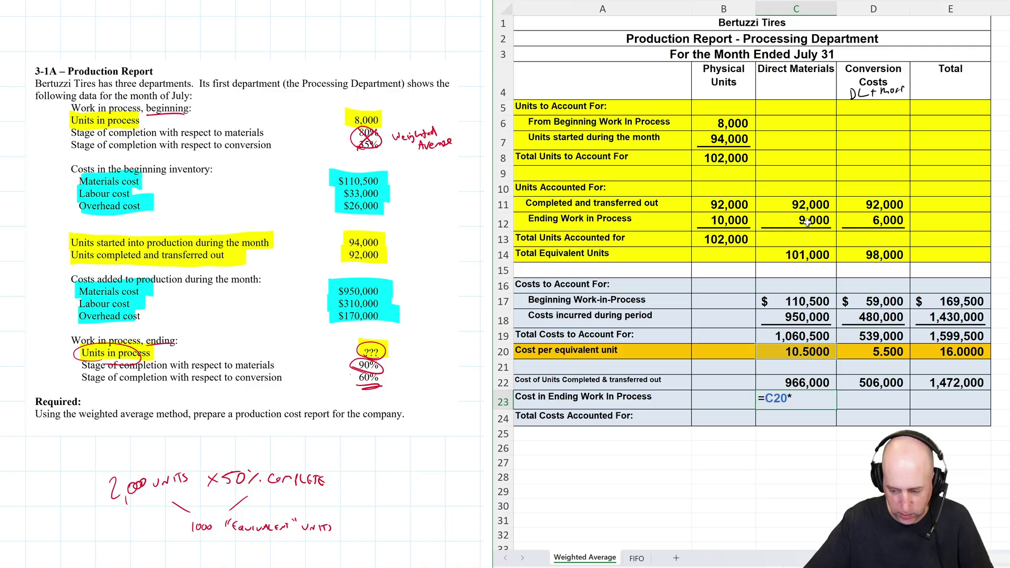
{"action": "left_click", "coordinate": [808, 222]}
{"action": "key", "text": "Tab"}
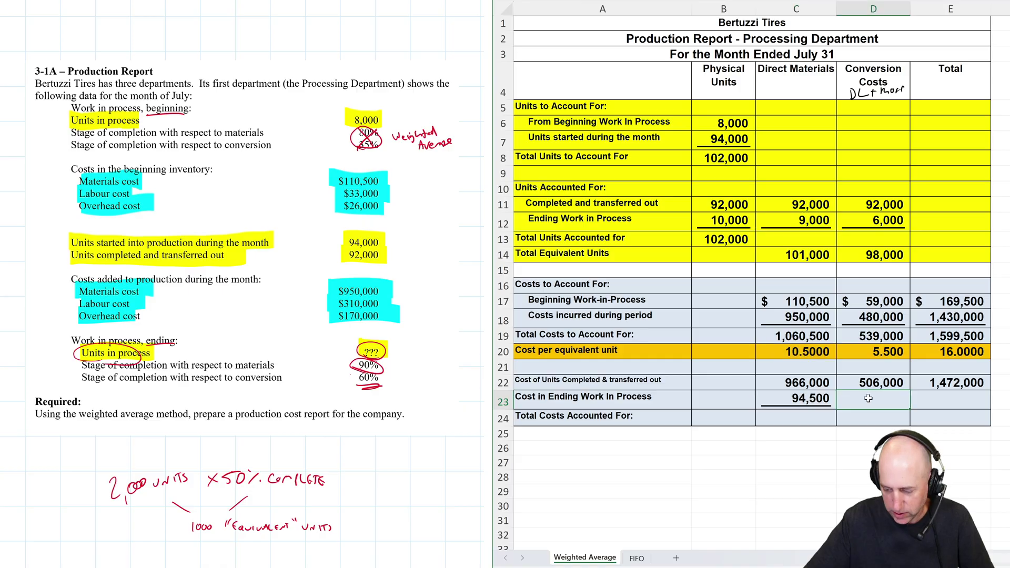
{"action": "type", "text": "="}
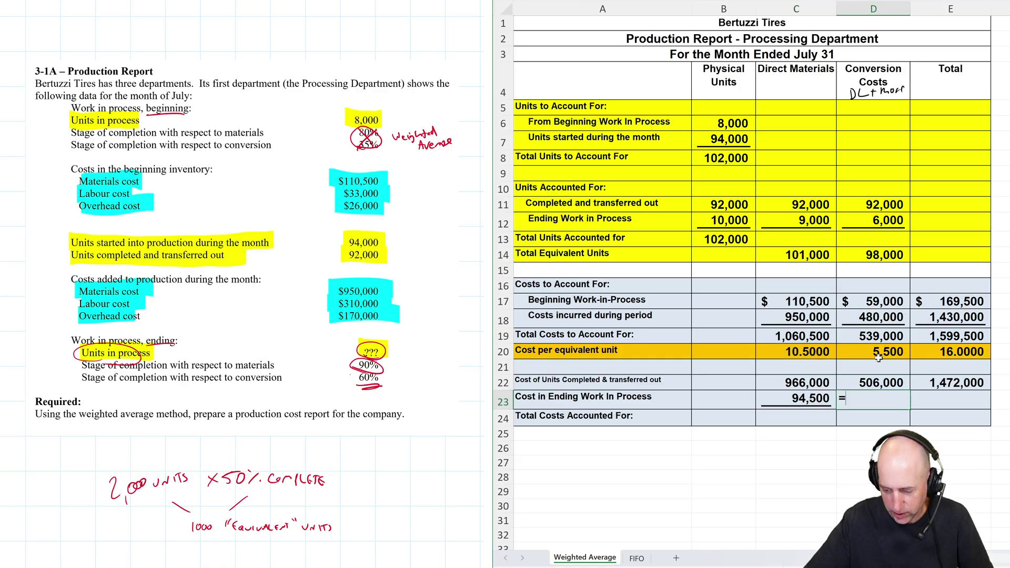
{"action": "left_click", "coordinate": [878, 357]}
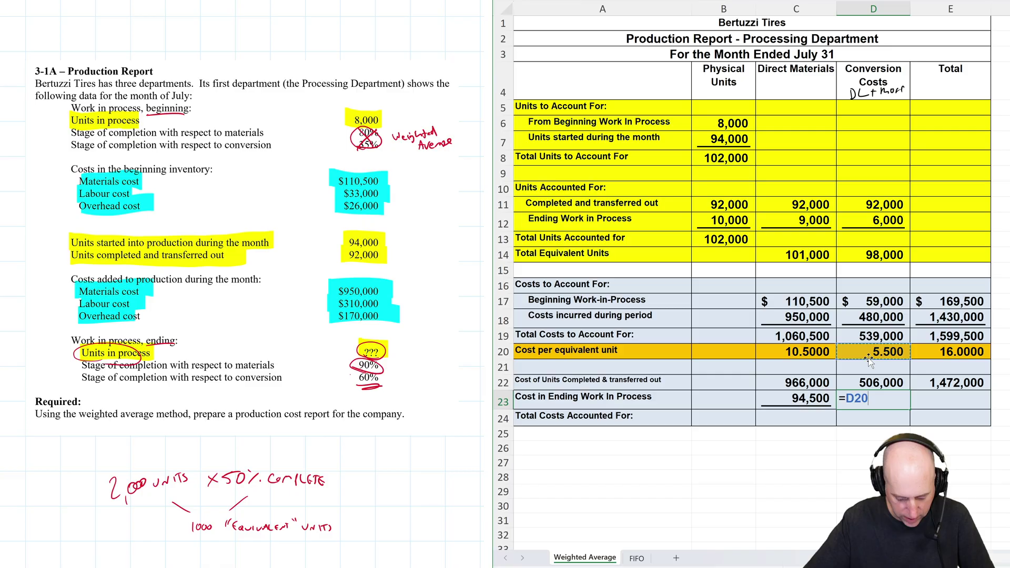
{"action": "type", "text": "*"}
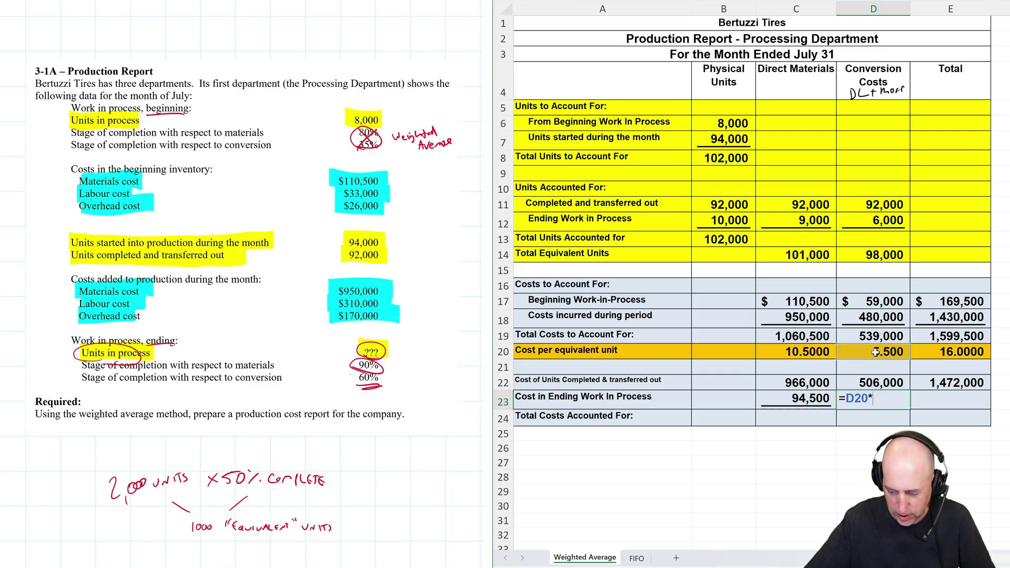
{"action": "left_click", "coordinate": [876, 222]}
{"action": "key", "text": "Return"}
Add materials and conversion ending inventory costs for a 127,500 total.
{"action": "left_click", "coordinate": [934, 398]}
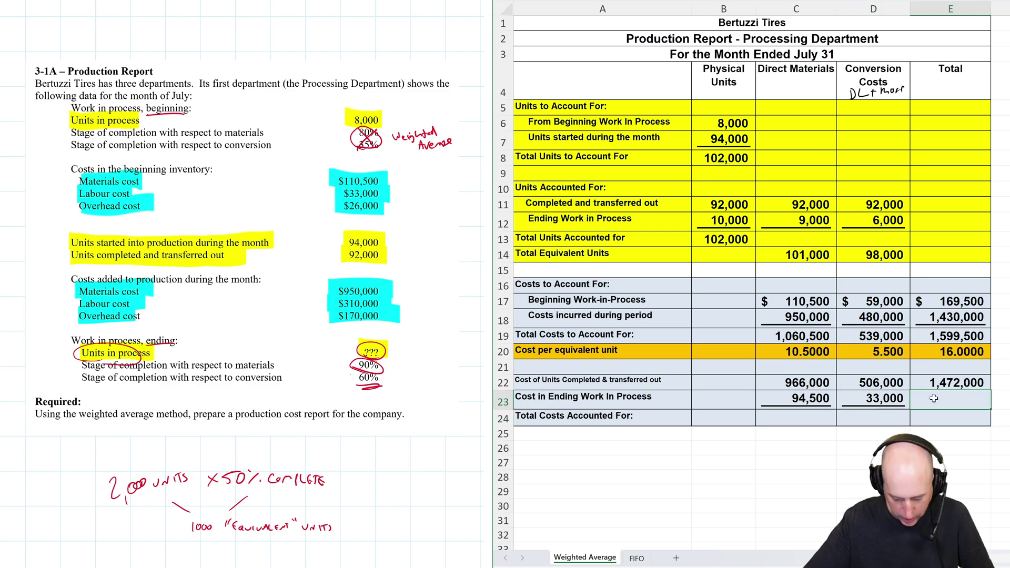
{"action": "type", "text": "="}
{"action": "left_click", "coordinate": [814, 398]}
{"action": "type", "text": "+C23+"}
{"action": "left_click", "coordinate": [882, 400]}
{"action": "key", "text": "Return"}
Enter =C22+C23 and =D22+D23 in C24 and D24, giving $1,060,500 and $539,000.
{"action": "left_click", "coordinate": [806, 417]}
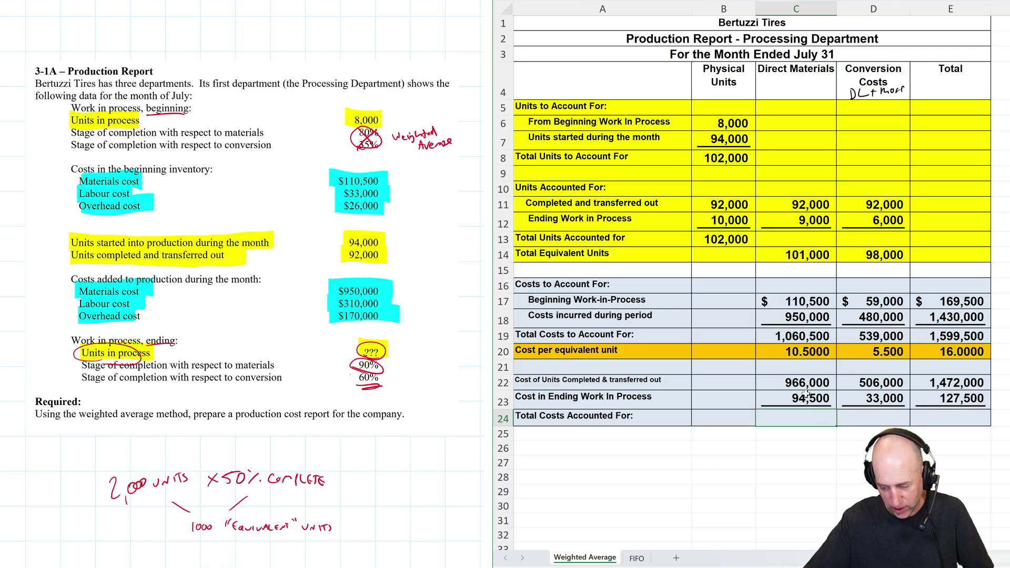
{"action": "type", "text": "="}
{"action": "left_click", "coordinate": [805, 383]}
{"action": "type", "text": "+"}
{"action": "left_click", "coordinate": [809, 398]}
{"action": "key", "text": "Return"}
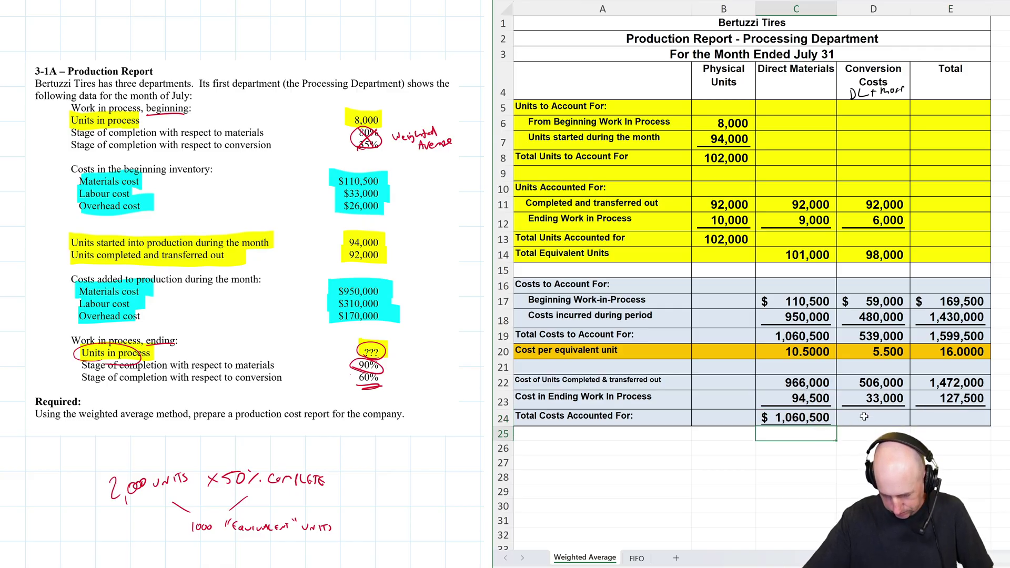
{"action": "left_click", "coordinate": [866, 418]}
{"action": "type", "text": "="}
{"action": "left_click", "coordinate": [869, 383]}
{"action": "type", "text": "+"}
{"action": "left_click", "coordinate": [878, 399]}
{"action": "key", "text": "Return"}
Sum E22 and E23 in E24 for the $1,599,500 grand total.
{"action": "left_click", "coordinate": [938, 416]}
{"action": "type", "text": "+"}
{"action": "left_click", "coordinate": [948, 383]}
{"action": "type", "text": "+"}
{"action": "left_click", "coordinate": [955, 399]}
{"action": "key", "text": "Return"}
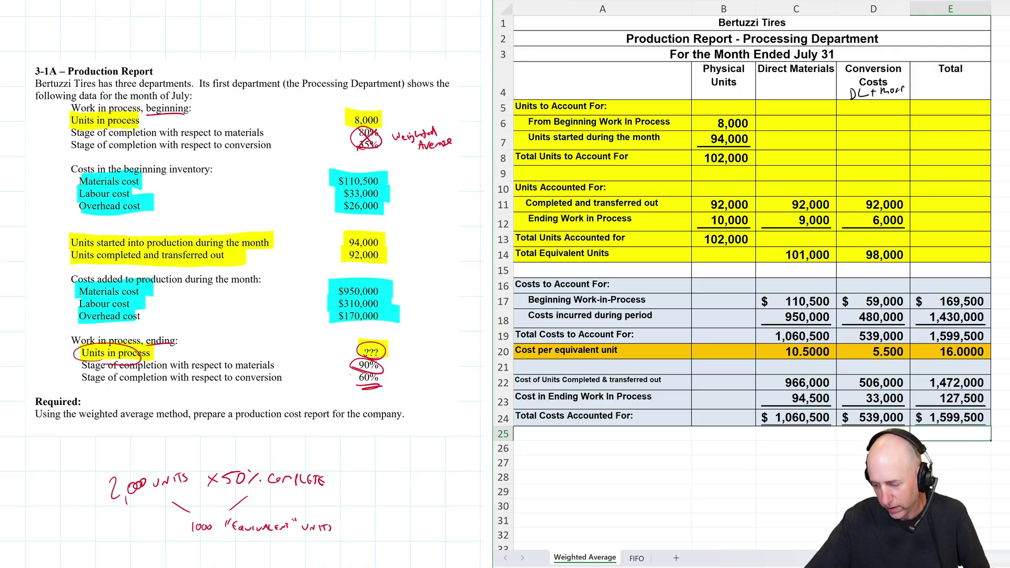
Remove all fill colour from the report body A5:E24 with No Fill.
{"action": "left_click", "coordinate": [532, 335]}
{"action": "left_click_drag", "start_coordinate": [533, 335], "coordinate": [944, 335]}
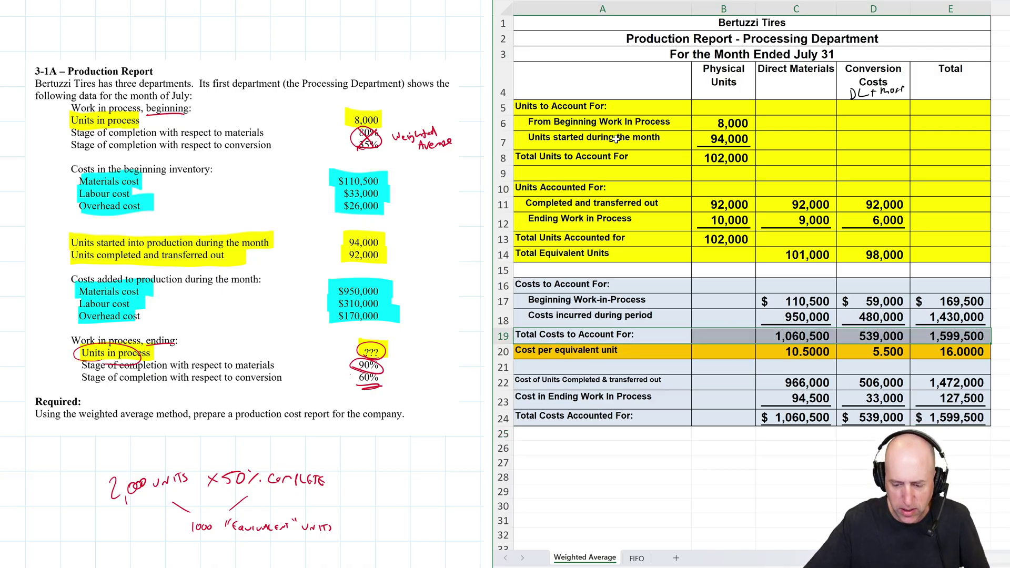
{"action": "left_click_drag", "start_coordinate": [565, 105], "coordinate": [955, 413]}
{"action": "right_click", "coordinate": [693, 159]}
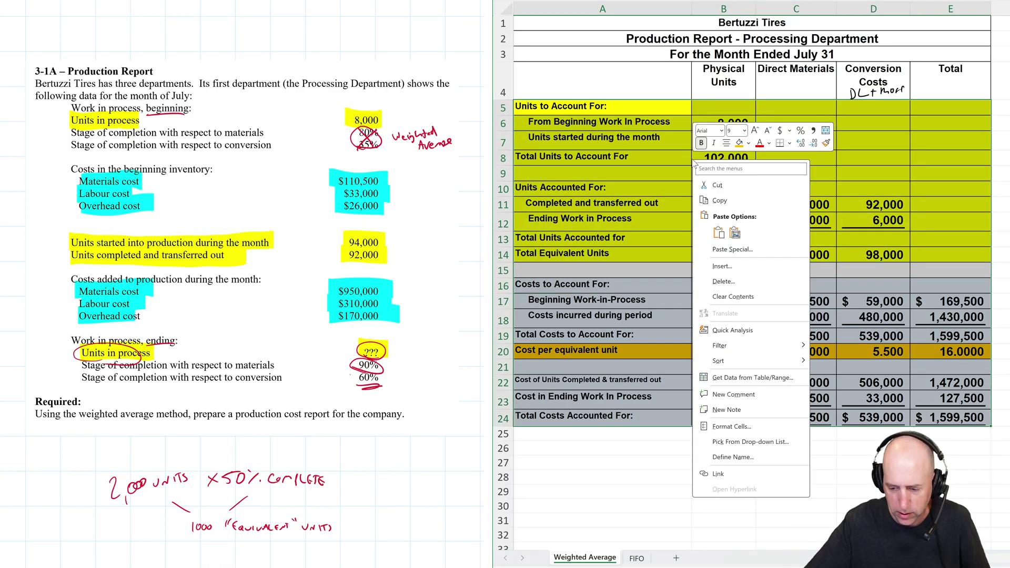
{"action": "left_click", "coordinate": [748, 144]}
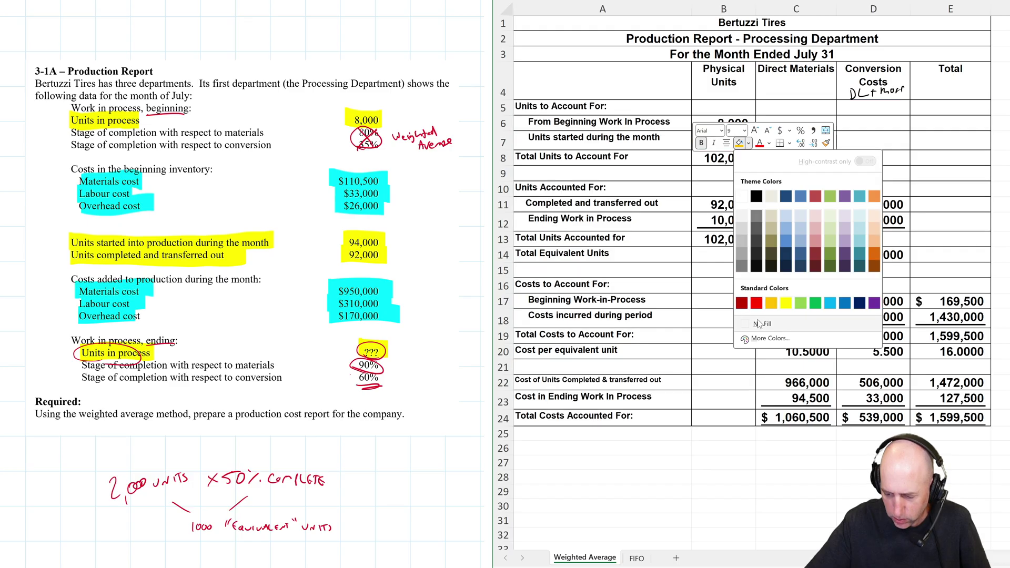
{"action": "left_click", "coordinate": [758, 324]}
{"action": "left_click", "coordinate": [628, 208]}
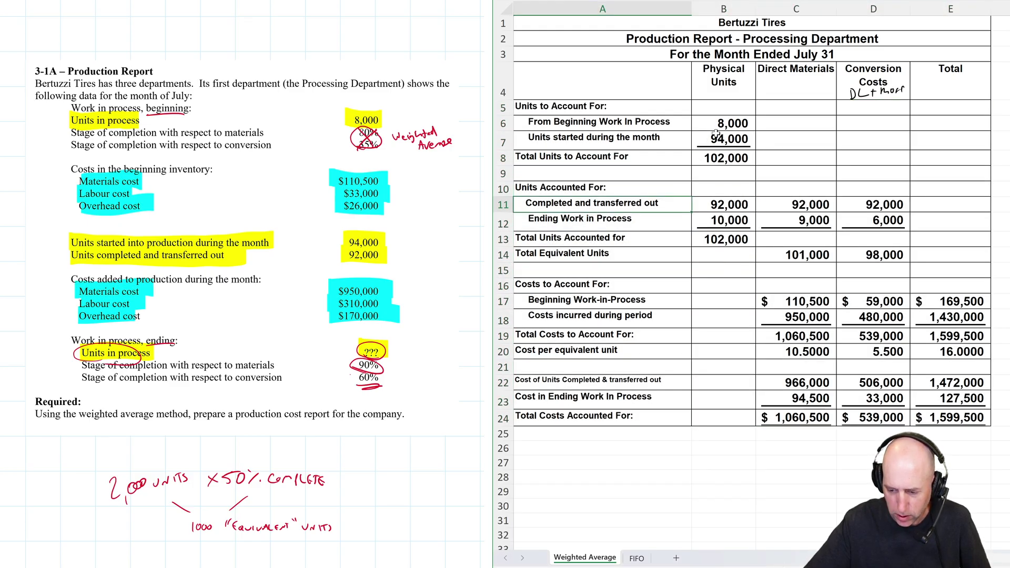
Fill the B8 and B13 unit totals and the Total Costs to Account For row yellow.
{"action": "left_click", "coordinate": [724, 153]}
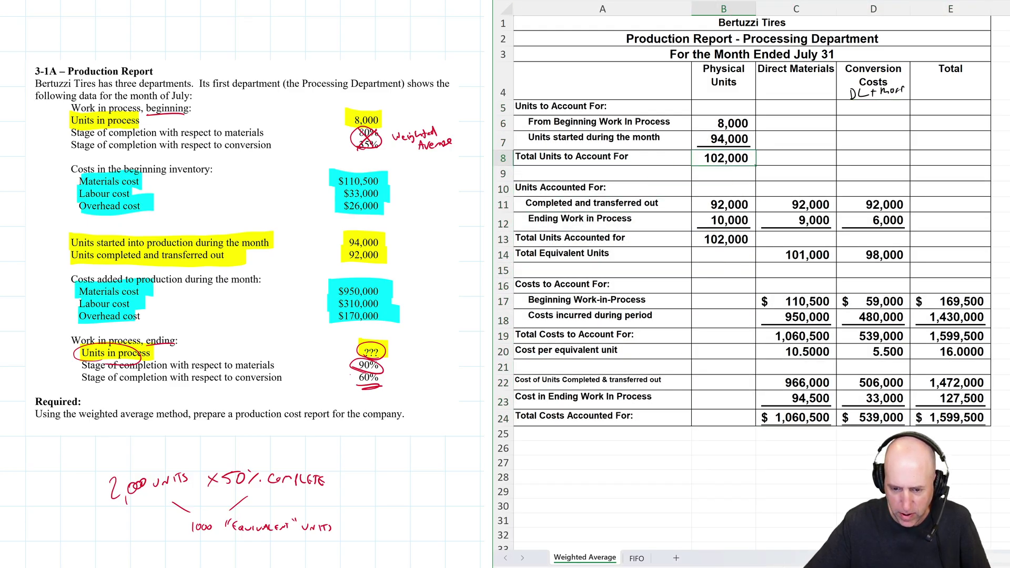
{"action": "key", "text": "F4"}
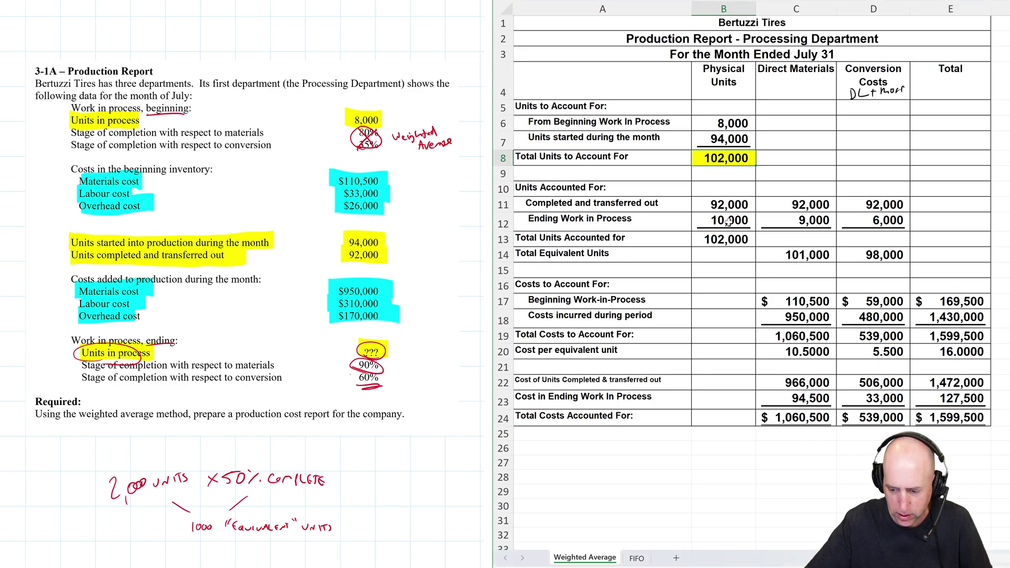
{"action": "left_click", "coordinate": [725, 239]}
{"action": "key", "text": "F4"}
{"action": "left_click", "coordinate": [860, 336]}
{"action": "left_click", "coordinate": [584, 335]}
{"action": "left_click_drag", "start_coordinate": [584, 335], "coordinate": [931, 332]}
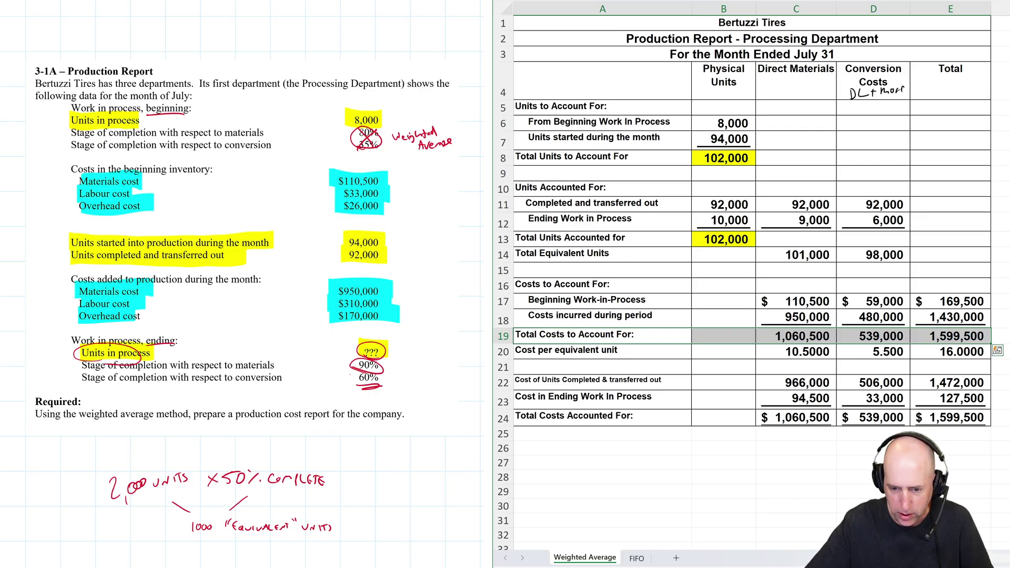
{"action": "key", "text": "F4"}
Fill the cost per equivalent unit row orange.
{"action": "left_click_drag", "start_coordinate": [584, 417], "coordinate": [949, 417]}
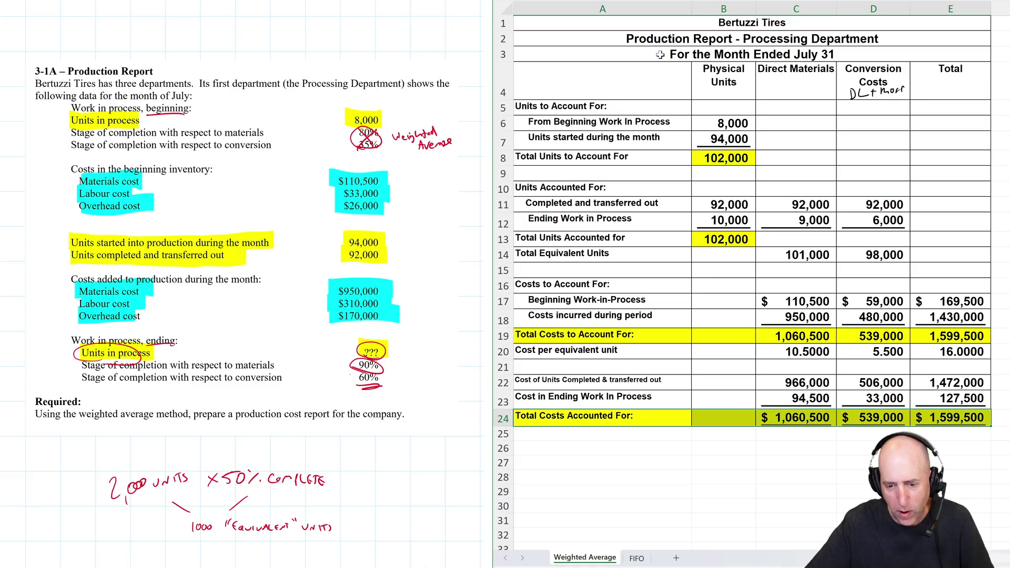
{"action": "left_click_drag", "start_coordinate": [800, 352], "coordinate": [944, 353]}
{"action": "left_click", "coordinate": [825, 420]}
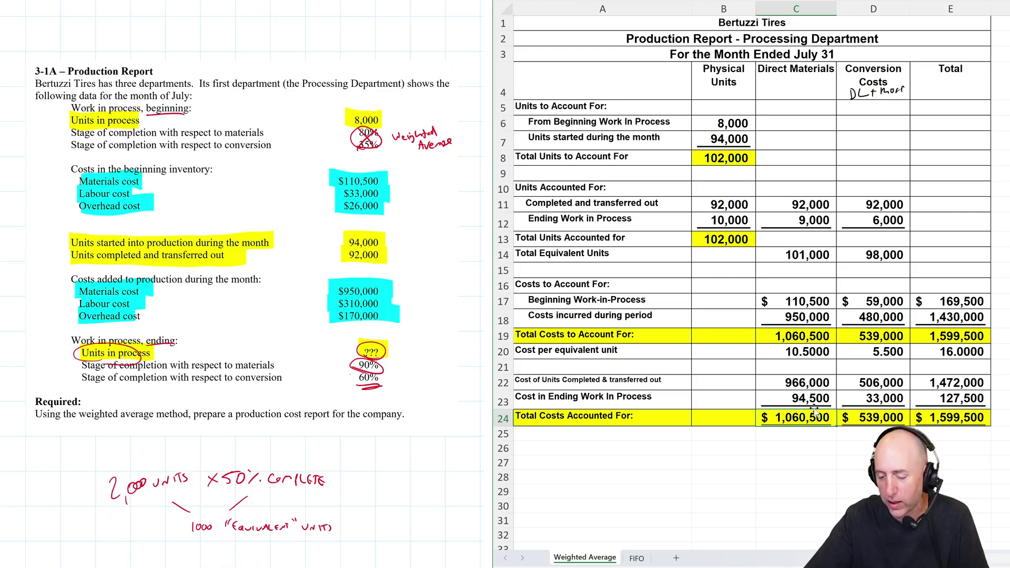
{"action": "left_click_drag", "start_coordinate": [556, 351], "coordinate": [943, 343]}
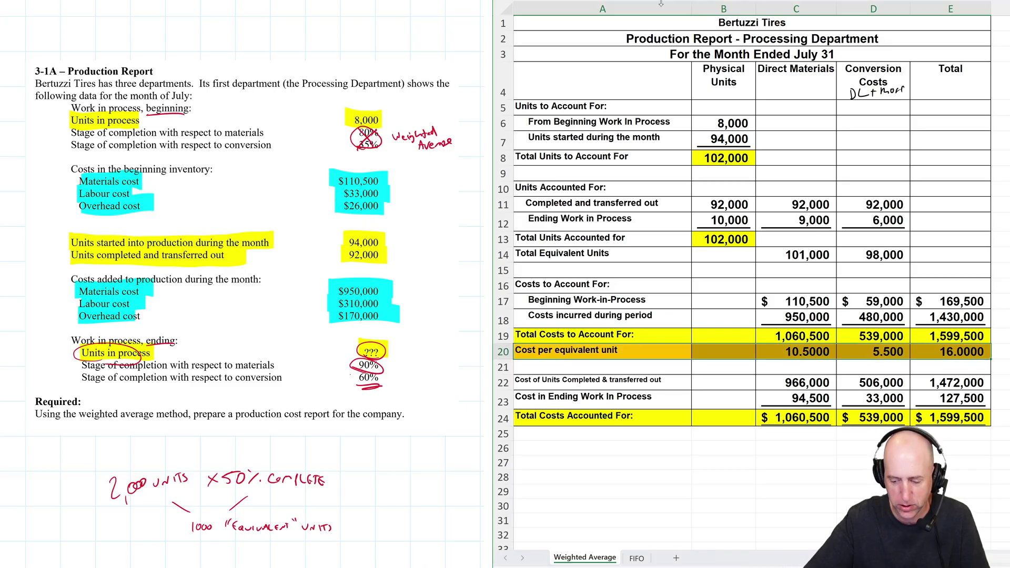
{"action": "left_click", "coordinate": [795, 177]}
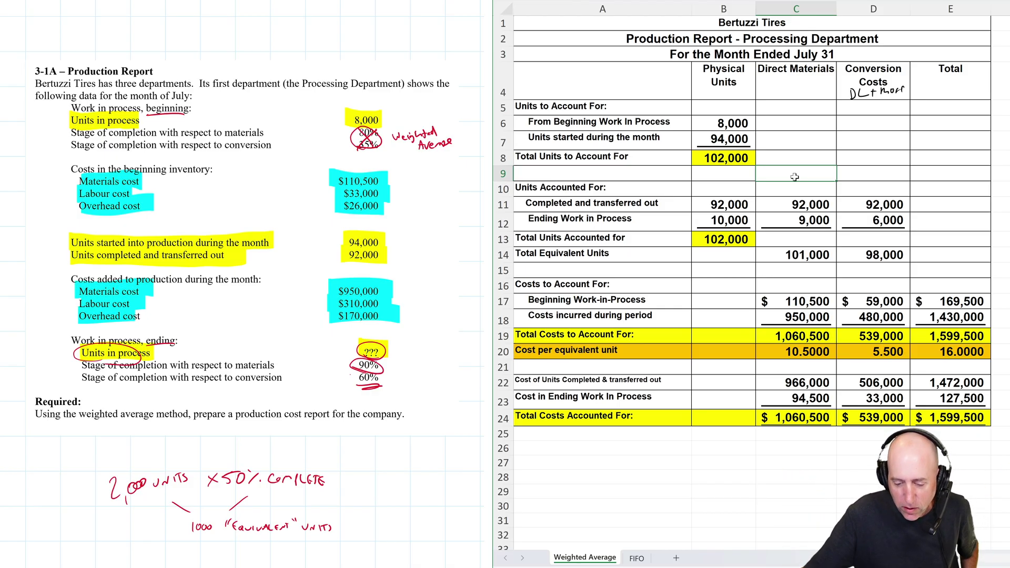
Shade the transferred-out row blue and enter credit 'CR WIP - Processing Dept' 1472000 in row 27.
{"action": "left_click", "coordinate": [609, 381]}
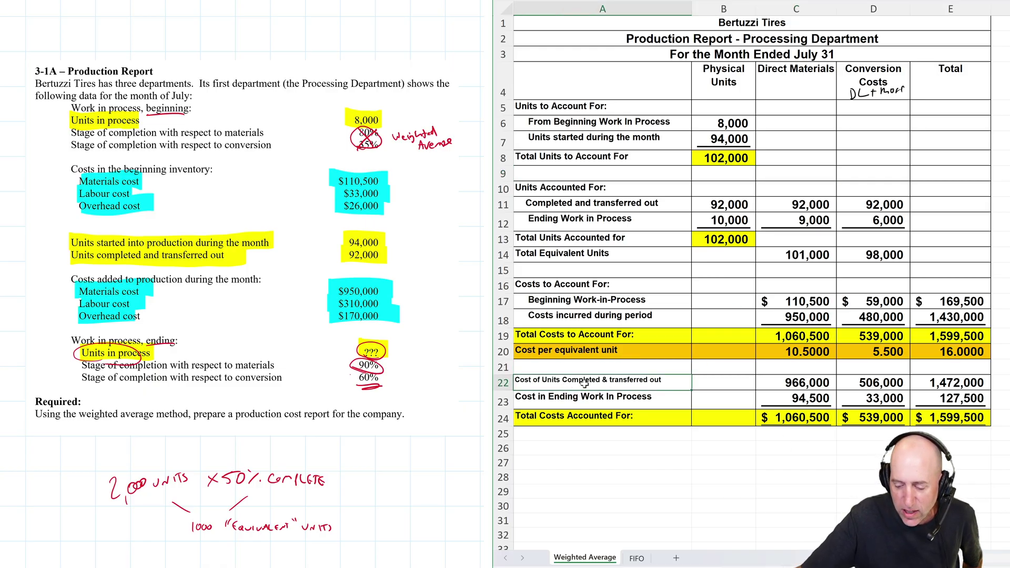
{"action": "left_click_drag", "start_coordinate": [596, 384], "coordinate": [954, 383]}
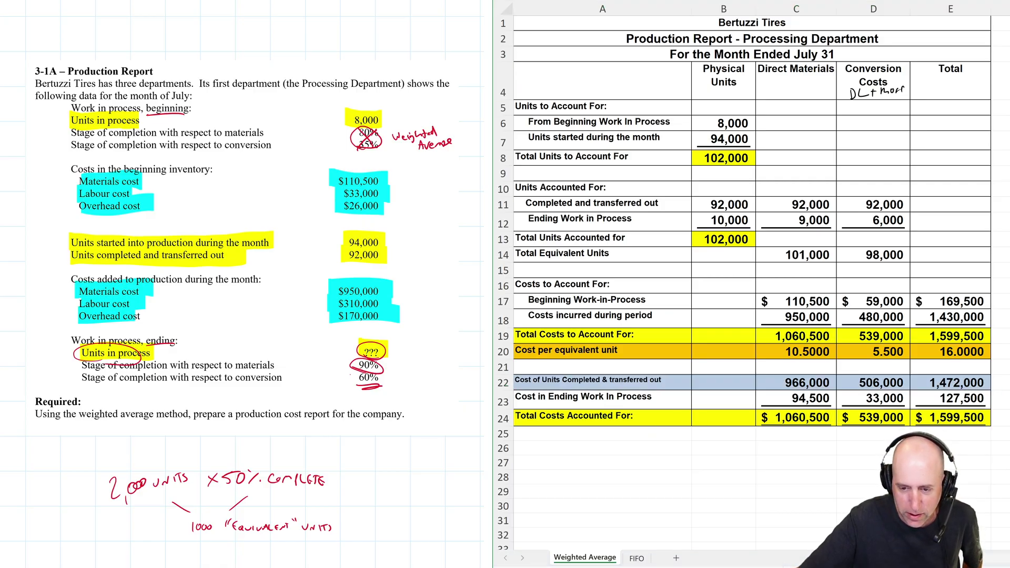
{"action": "left_click", "coordinate": [579, 449]}
{"action": "left_click", "coordinate": [579, 459]}
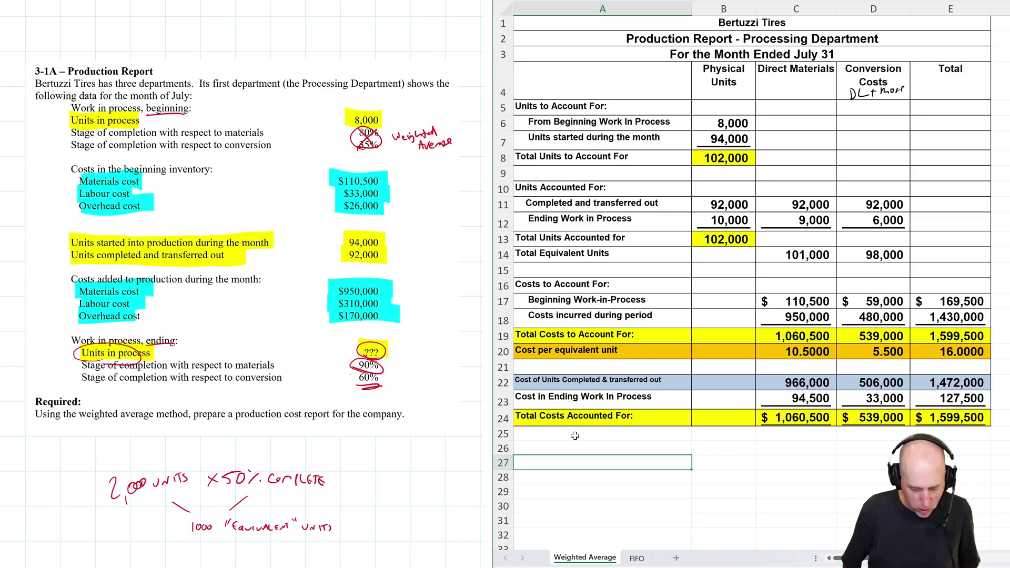
{"action": "type", "text": "C"}
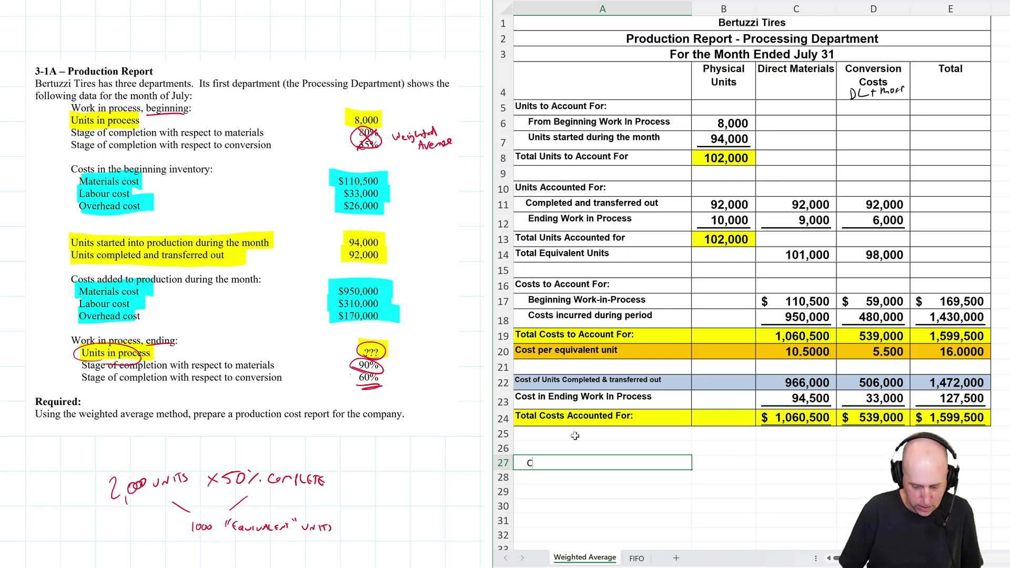
{"action": "type", "text": "R WiP = {rp"}
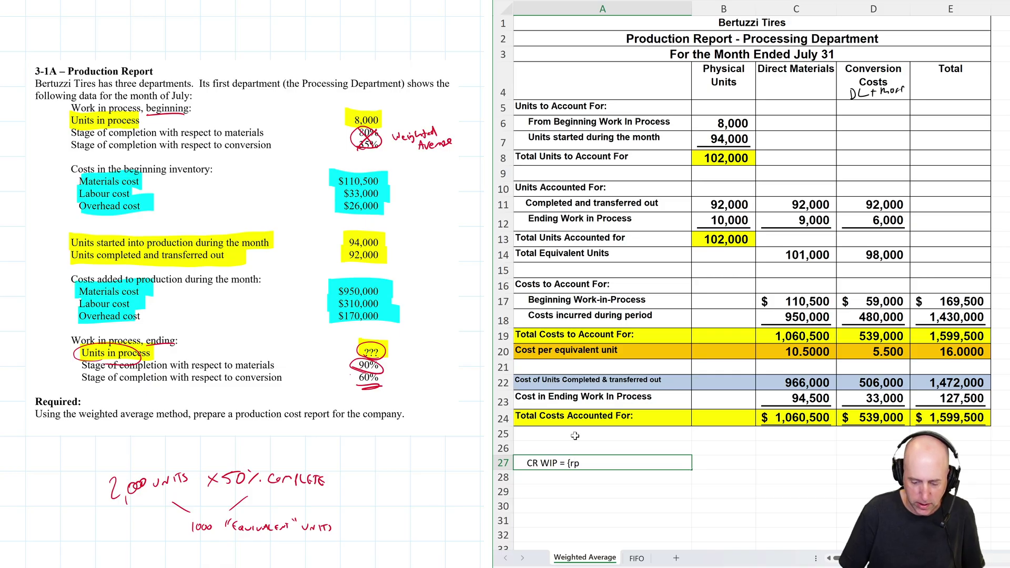
{"action": "key", "text": "BackSpace"}
{"action": "key", "text": "BackSpace"}
{"action": "key", "text": "BackSpace"}
{"action": "type", "text": "- Processing Dept"}
{"action": "key", "text": "Tab"}
{"action": "key", "text": "Tab"}
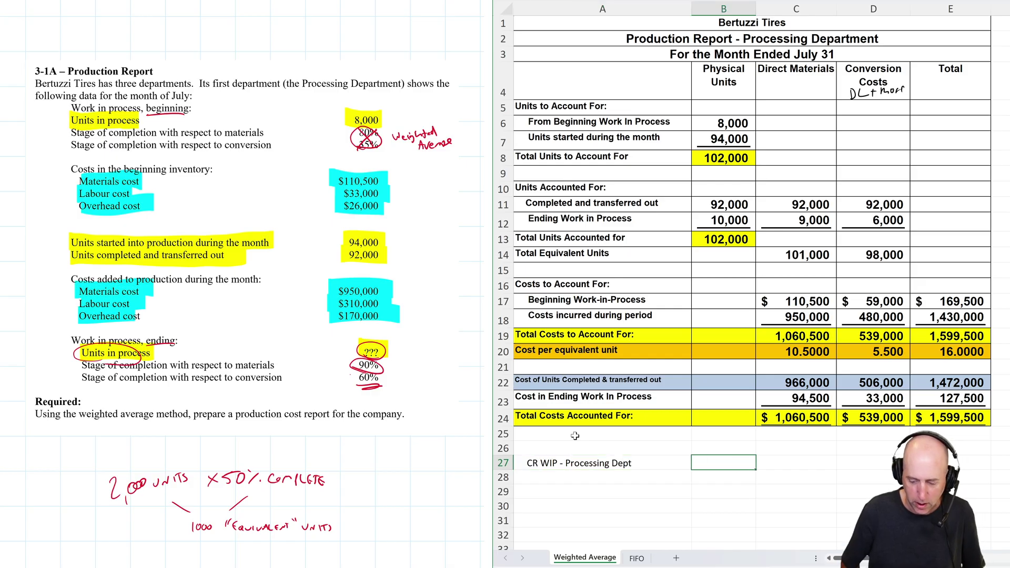
{"action": "type", "text": "1472000"}
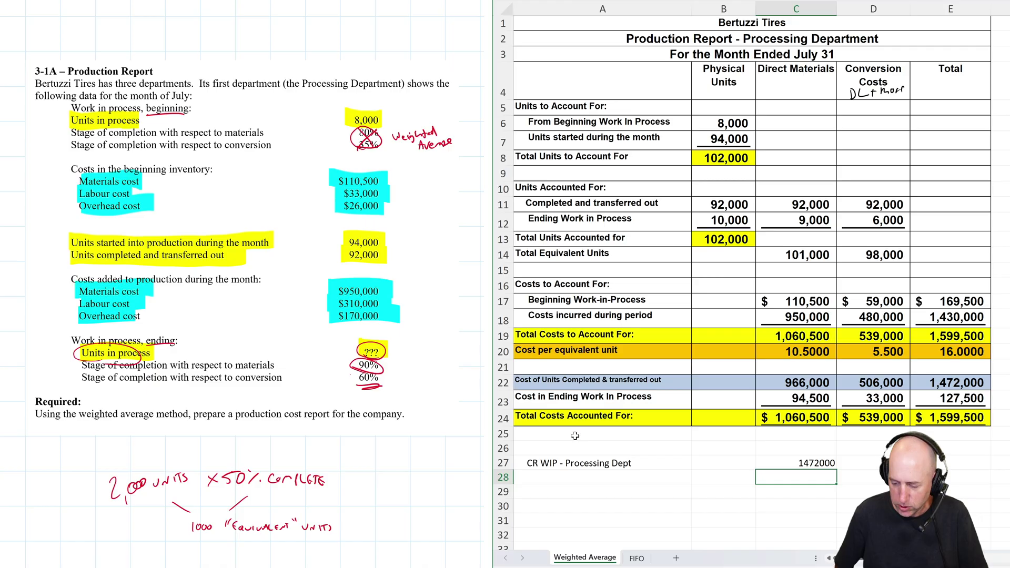
{"action": "key", "text": "Up"}
{"action": "key", "text": "Up"}
Enter the debit line 'DR WIP - Next Department' for 1472000 in row 26.
{"action": "key", "text": "Right"}
{"action": "key", "text": "Right"}
{"action": "key", "text": "Up"}
{"action": "key", "text": "Up"}
{"action": "key", "text": "Up"}
{"action": "key", "text": "Down"}
{"action": "key", "text": "Left"}
{"action": "key", "text": "Down"}
{"action": "key", "text": "Down"}
{"action": "key", "text": "Left"}
{"action": "key", "text": "Down"}
{"action": "key", "text": "Left"}
{"action": "key", "text": "Left"}
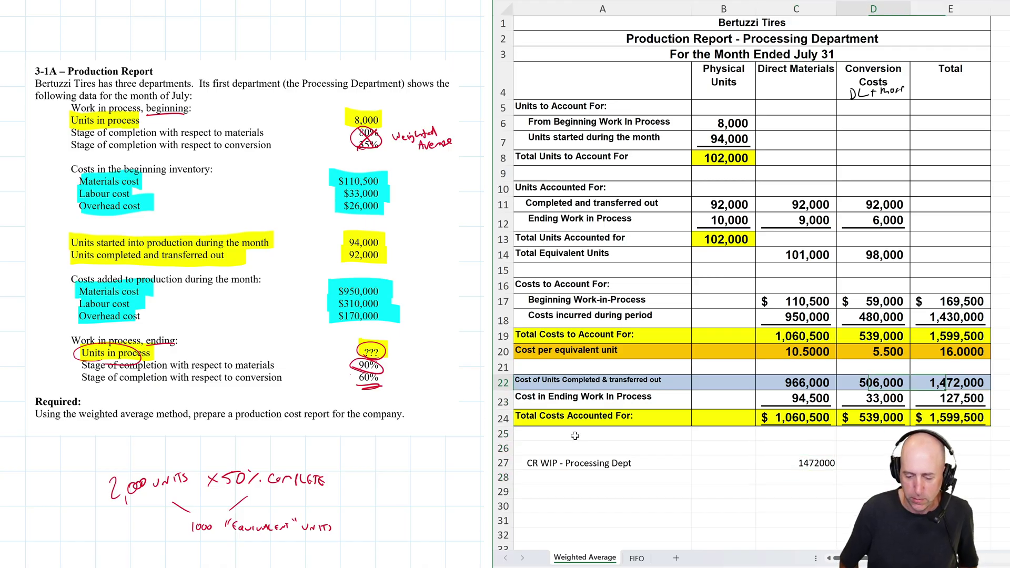
{"action": "type", "text": "DR WIP"}
{"action": "type", "text": " ="}
{"action": "type", "text": " Next"}
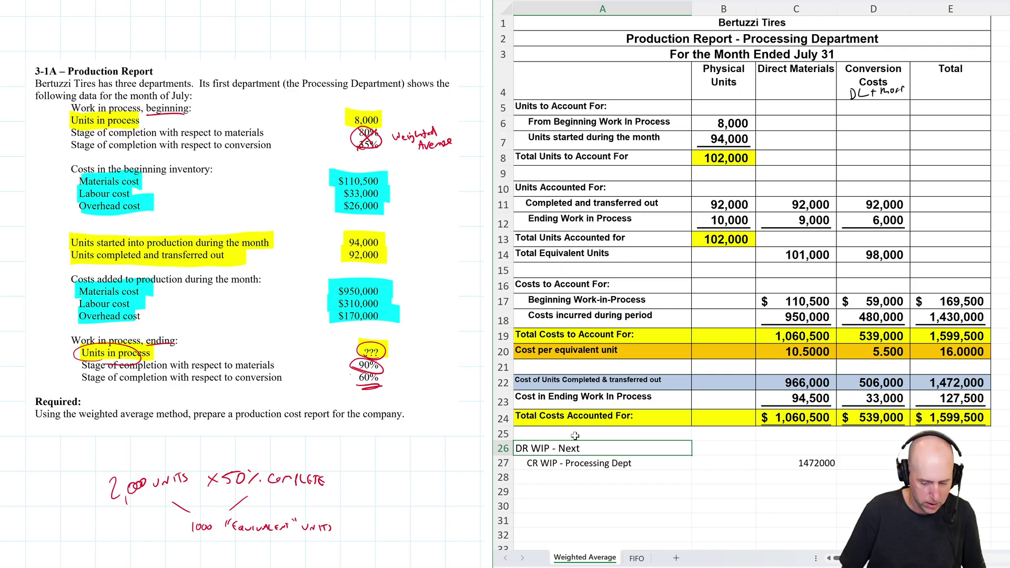
{"action": "type", "text": " Department"}
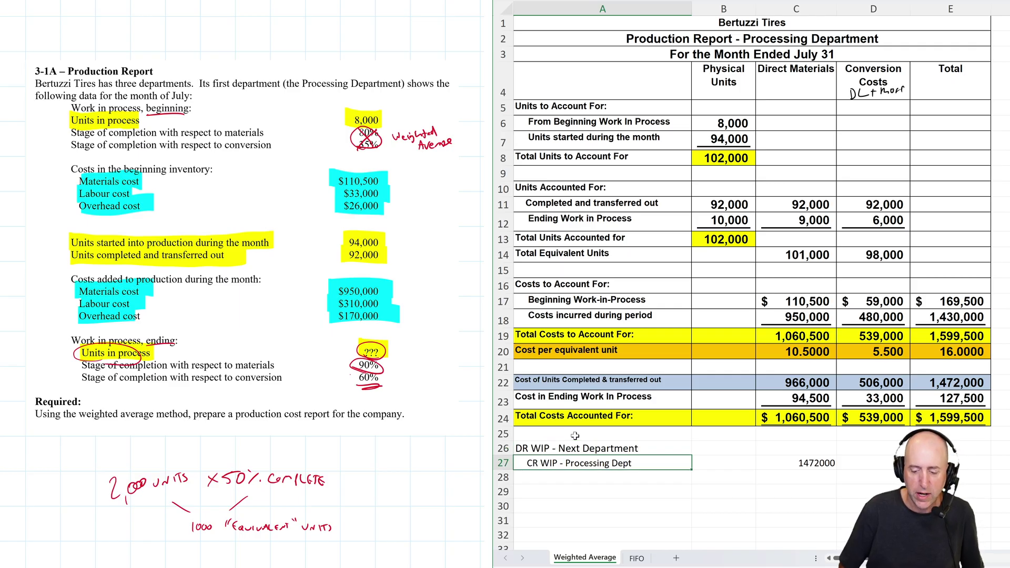
{"action": "key", "text": "Tab"}
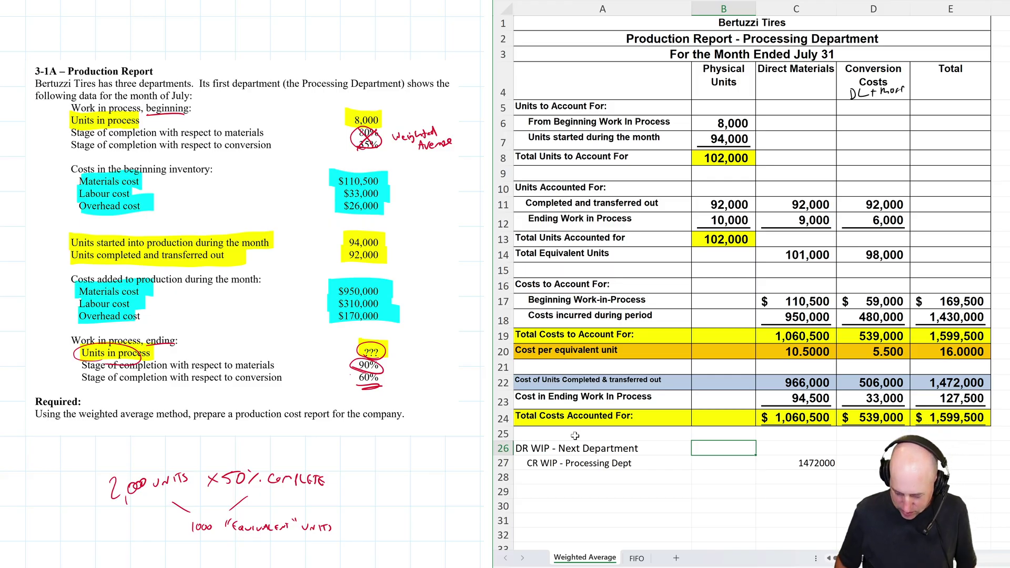
{"action": "type", "text": "147200"}
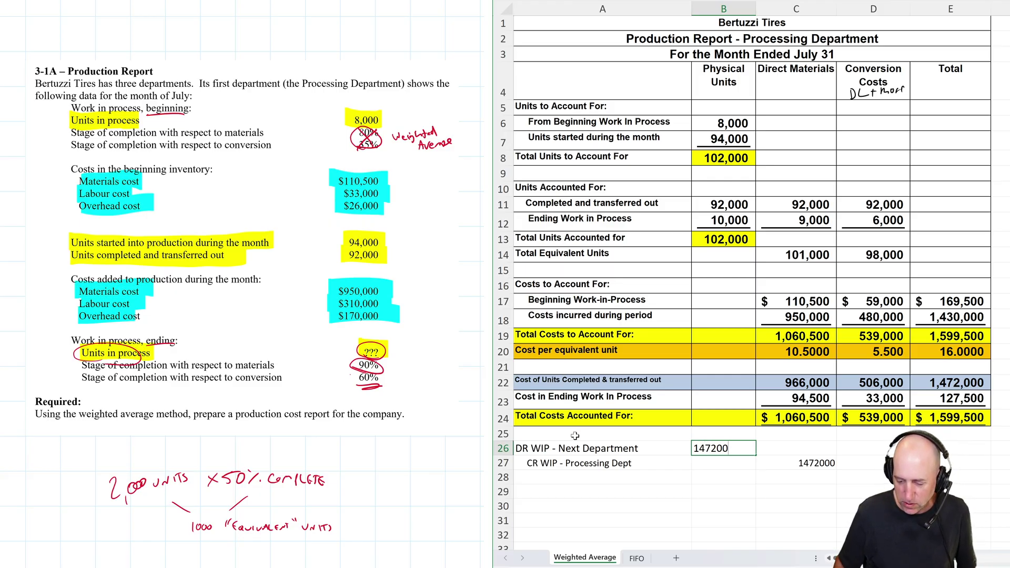
{"action": "type", "text": "0"}
{"action": "key", "text": "Return"}
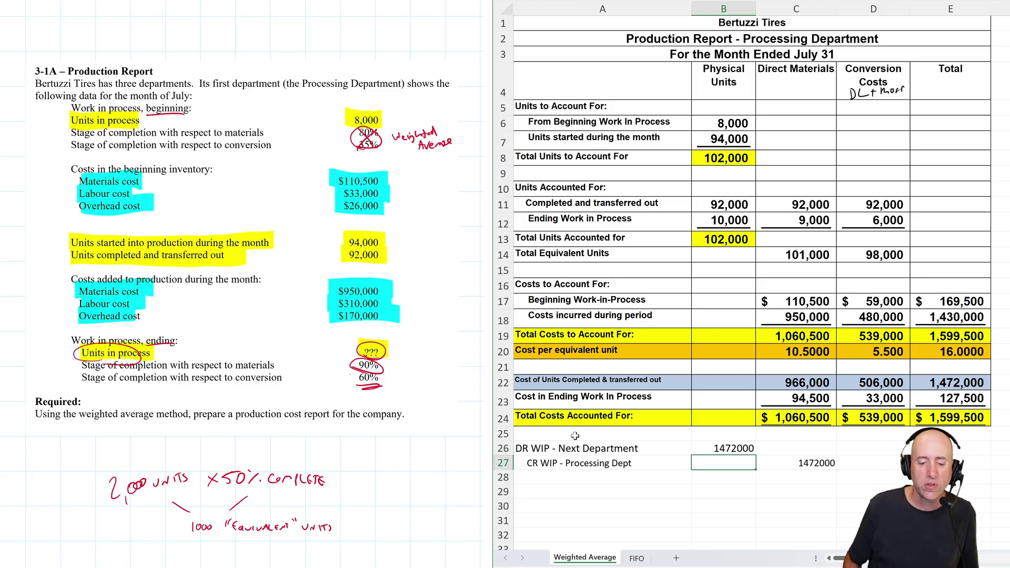